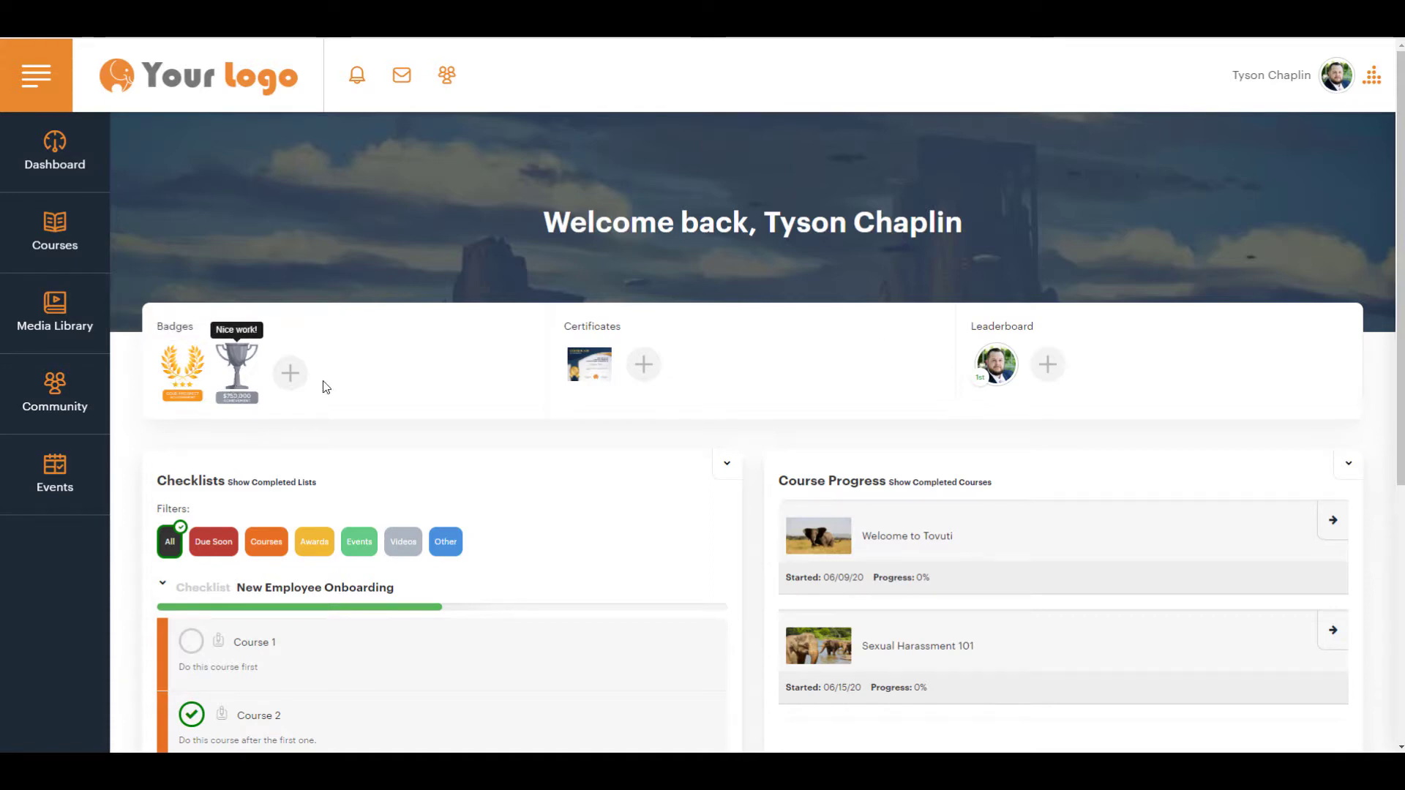
# Step: View the earned certificate, close it, and scroll down to Events and Classes
pyautogui.click(589, 366)
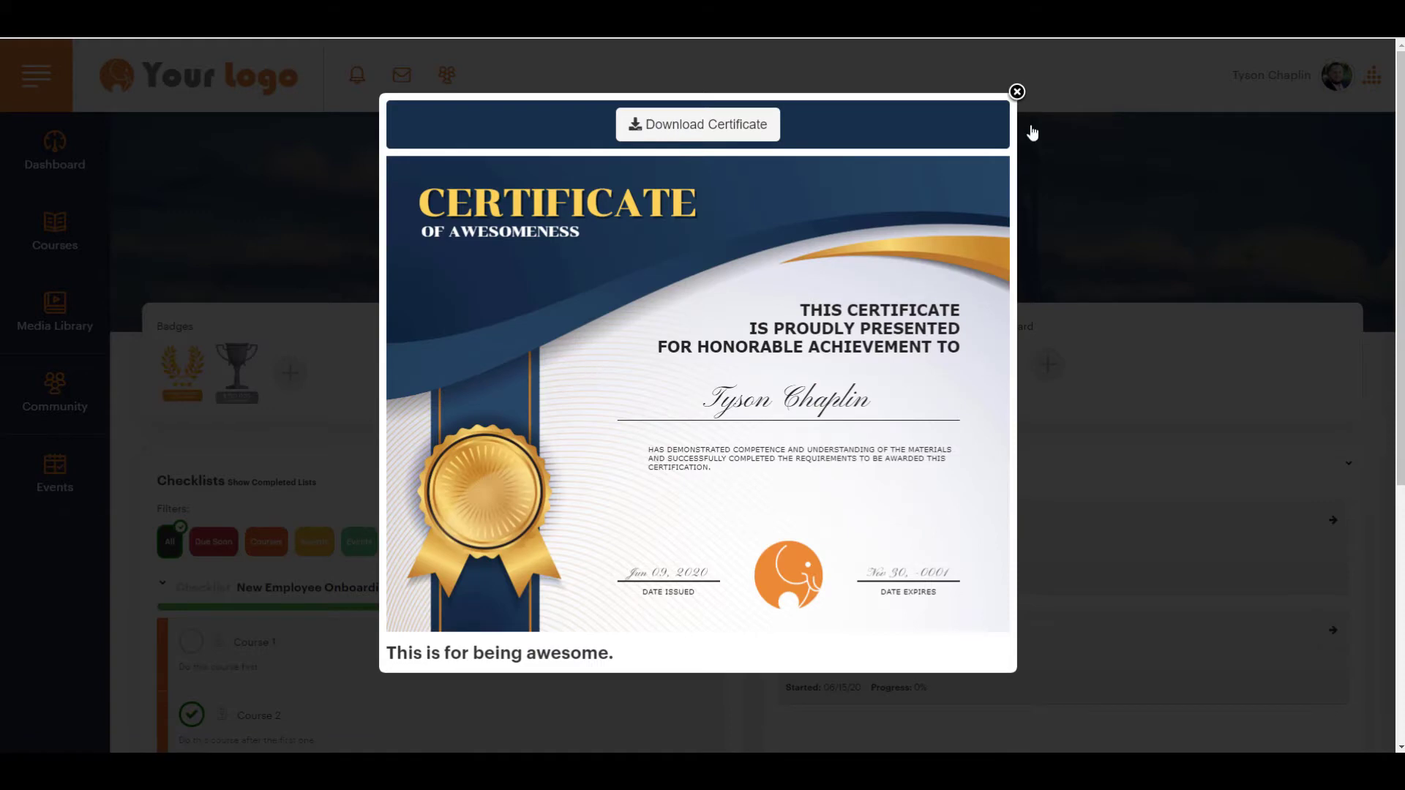
pyautogui.click(1017, 92)
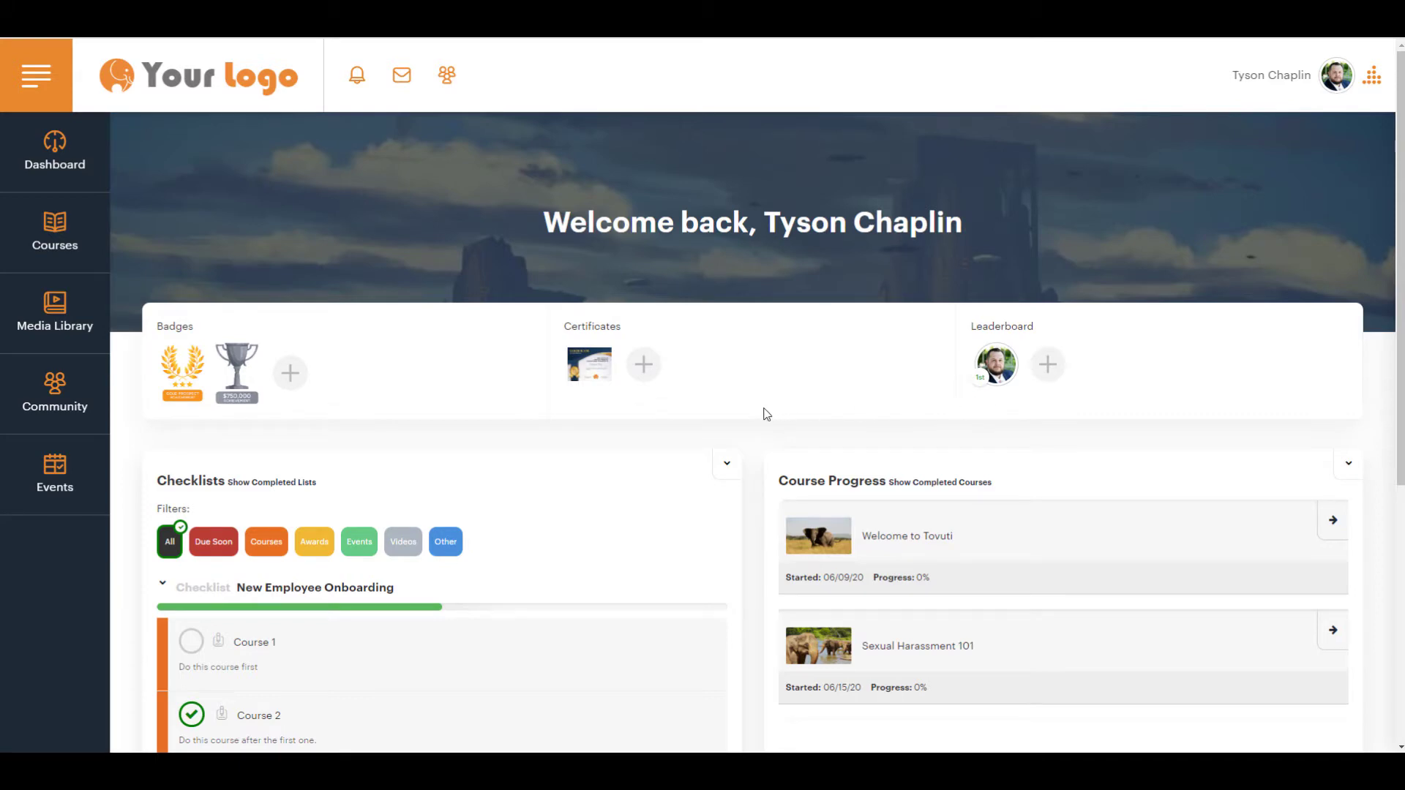
pyautogui.scroll(-2, 765, 414)
pyautogui.scroll(-2, 764, 414)
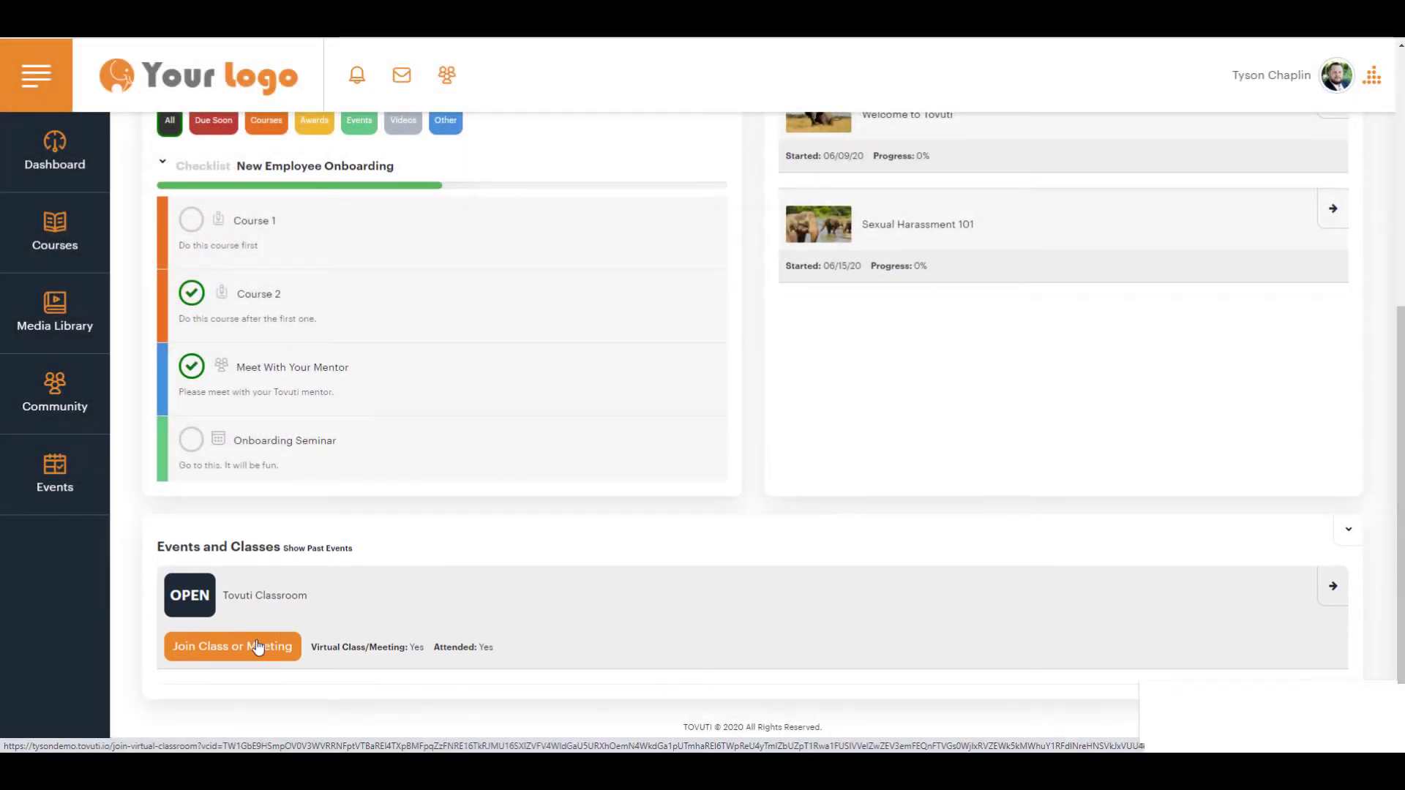
# Step: Join the Tovuti Classroom session and draw 'Hi' on the whiteboard with the pencil
pyautogui.click(256, 648)
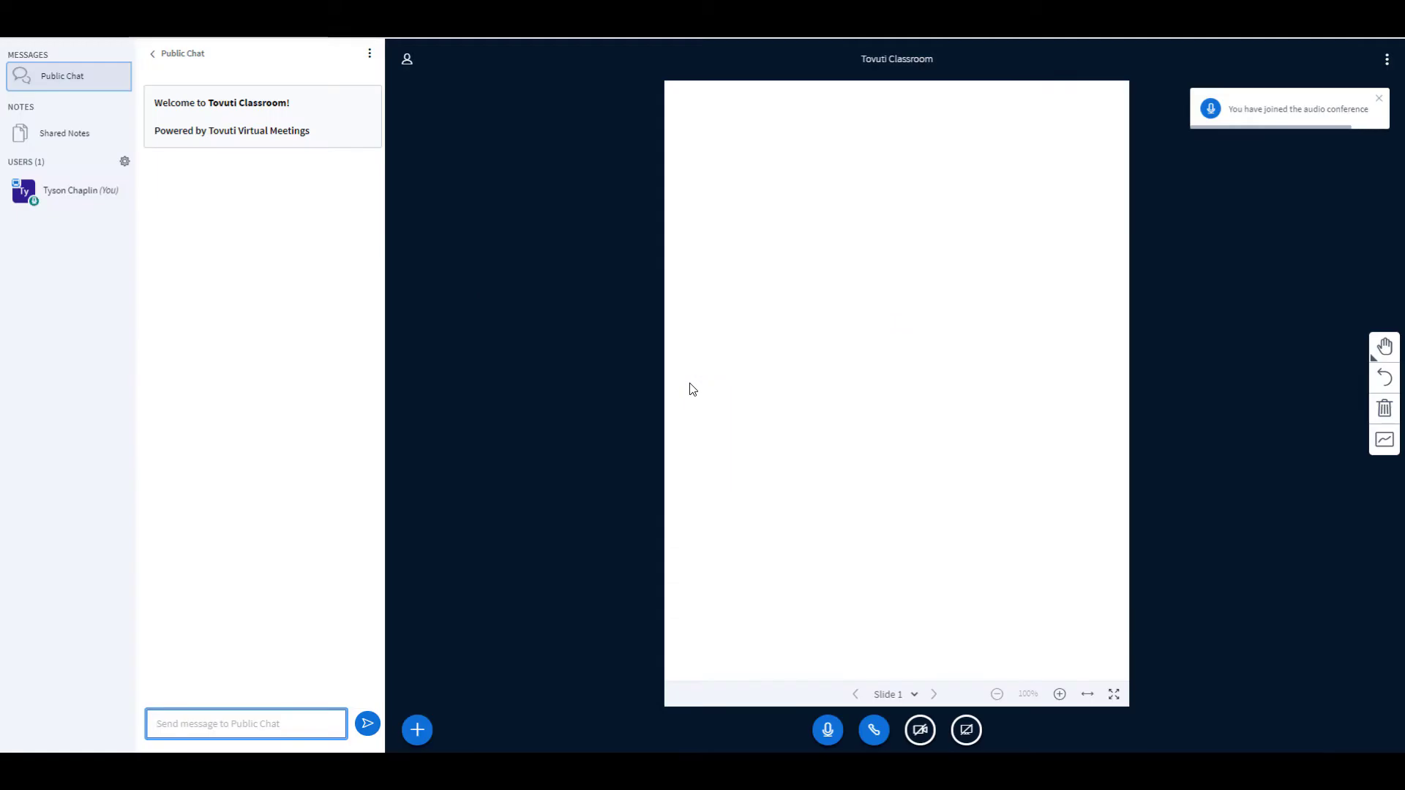
pyautogui.click(1376, 349)
pyautogui.click(1333, 348)
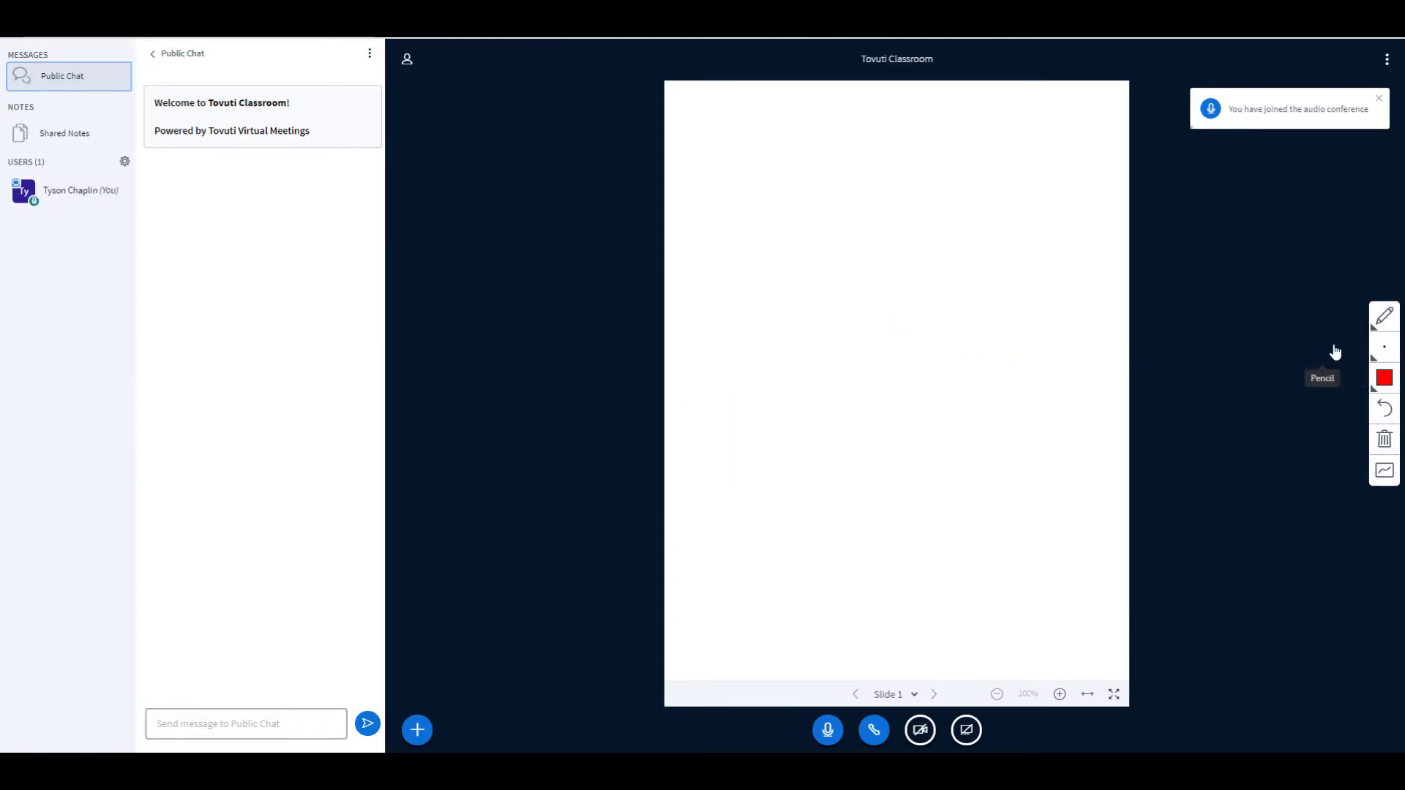
pyautogui.moveTo(810, 256)
pyautogui.mouseDown()
pyautogui.moveTo(808, 317)
pyautogui.moveTo(842, 277)
pyautogui.mouseUp()
pyautogui.moveTo(840, 251)
pyautogui.mouseDown()
pyautogui.moveTo(839, 298)
pyautogui.moveTo(859, 292)
pyautogui.mouseUp()
pyautogui.click(859, 261)
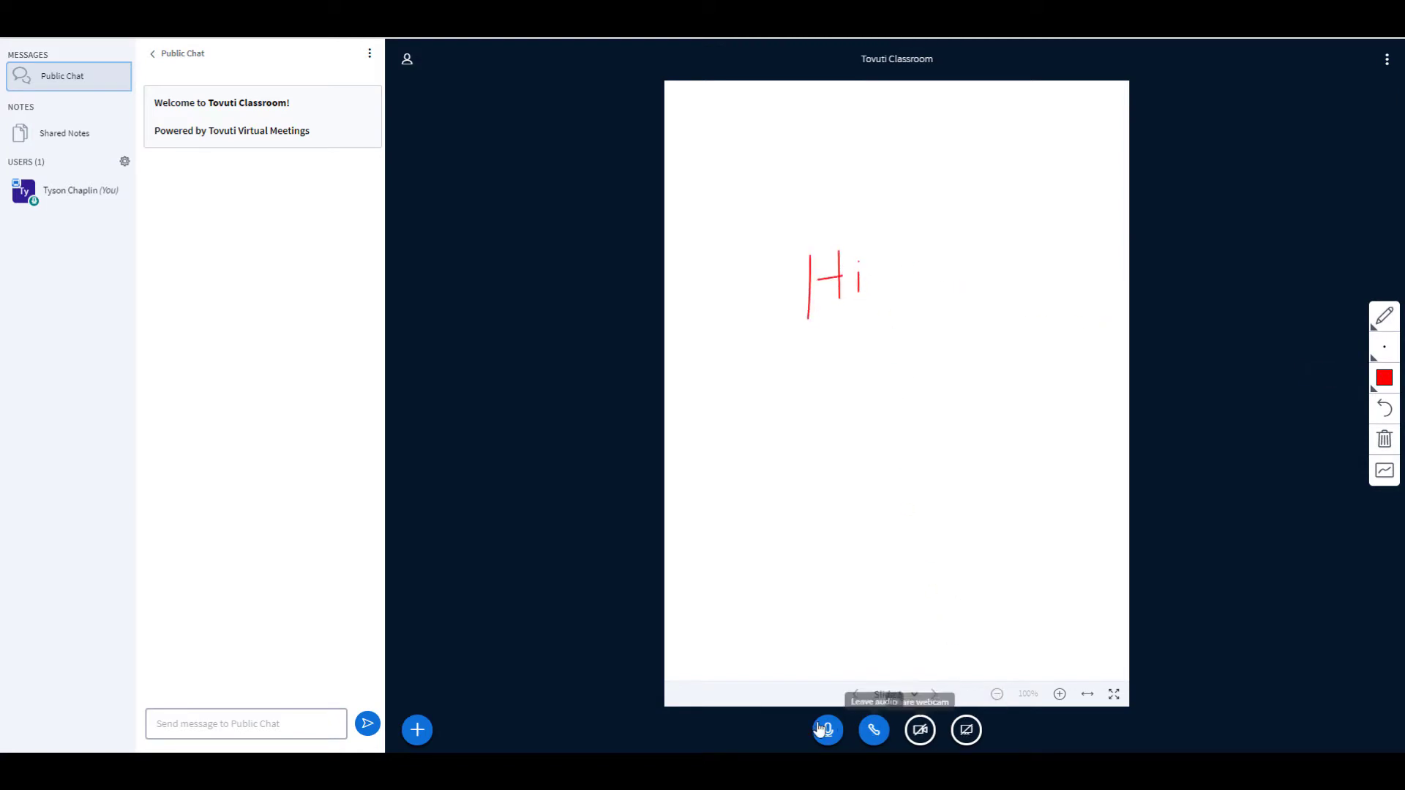
# Step: Look over the polls, presentations and videos options and the meeting user options
pyautogui.click(427, 730)
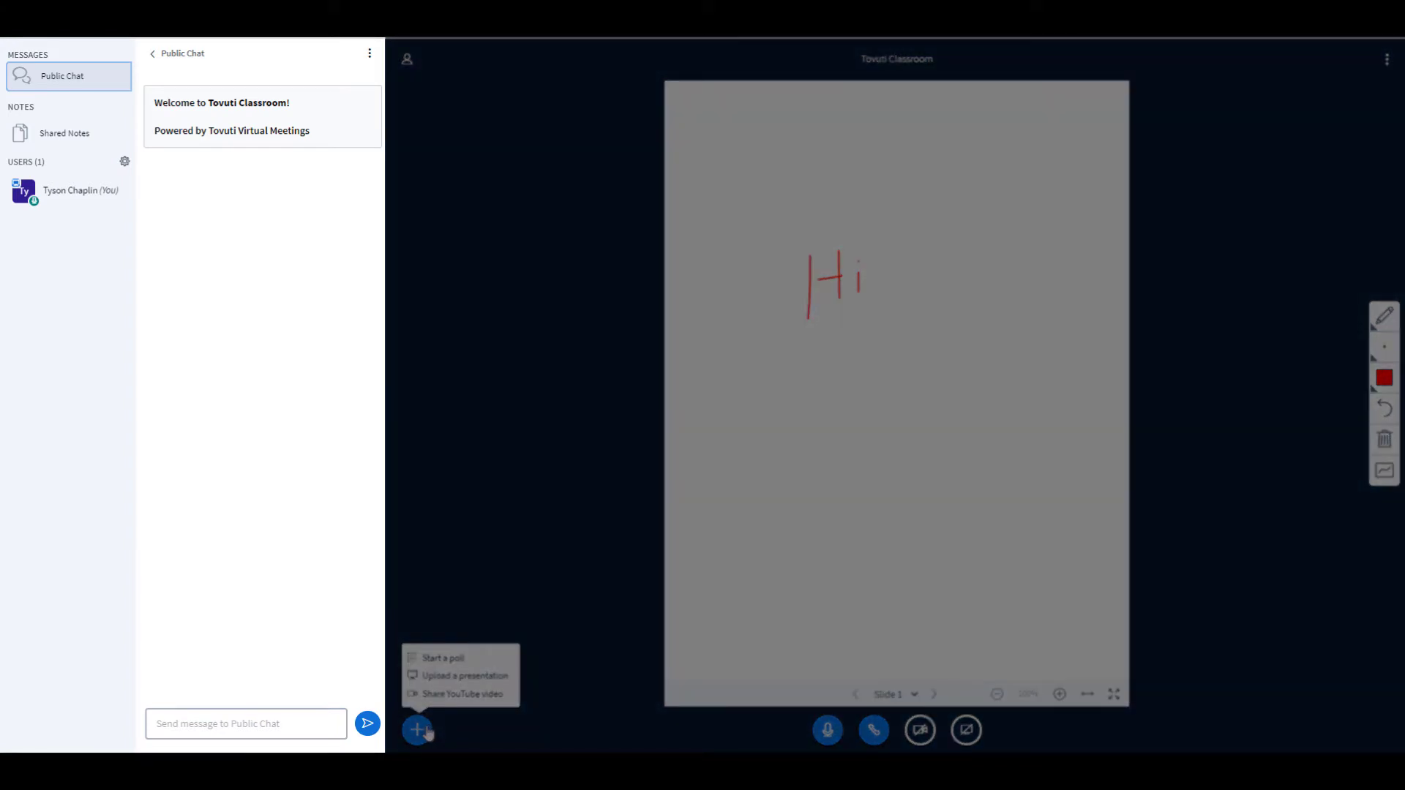
pyautogui.click(427, 730)
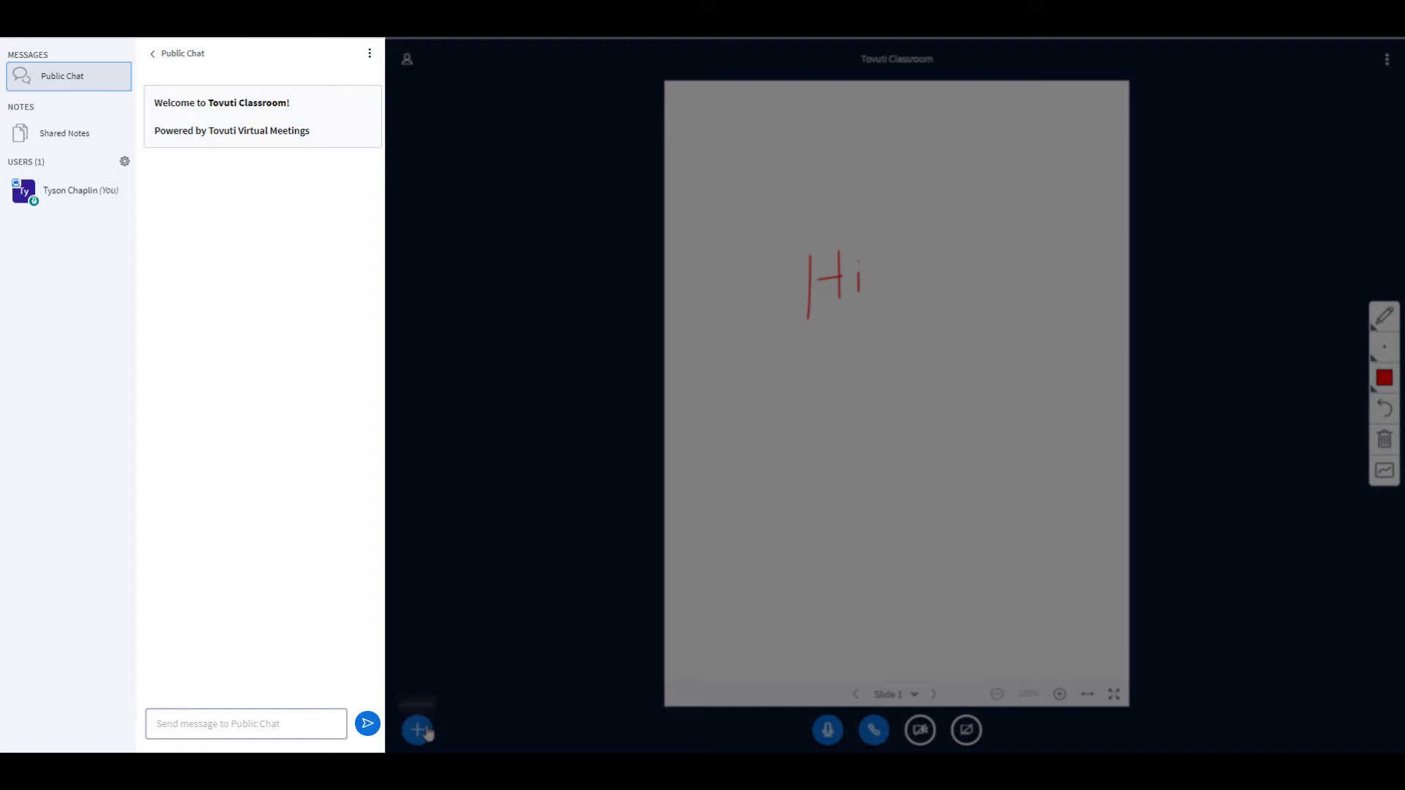
pyautogui.click(125, 164)
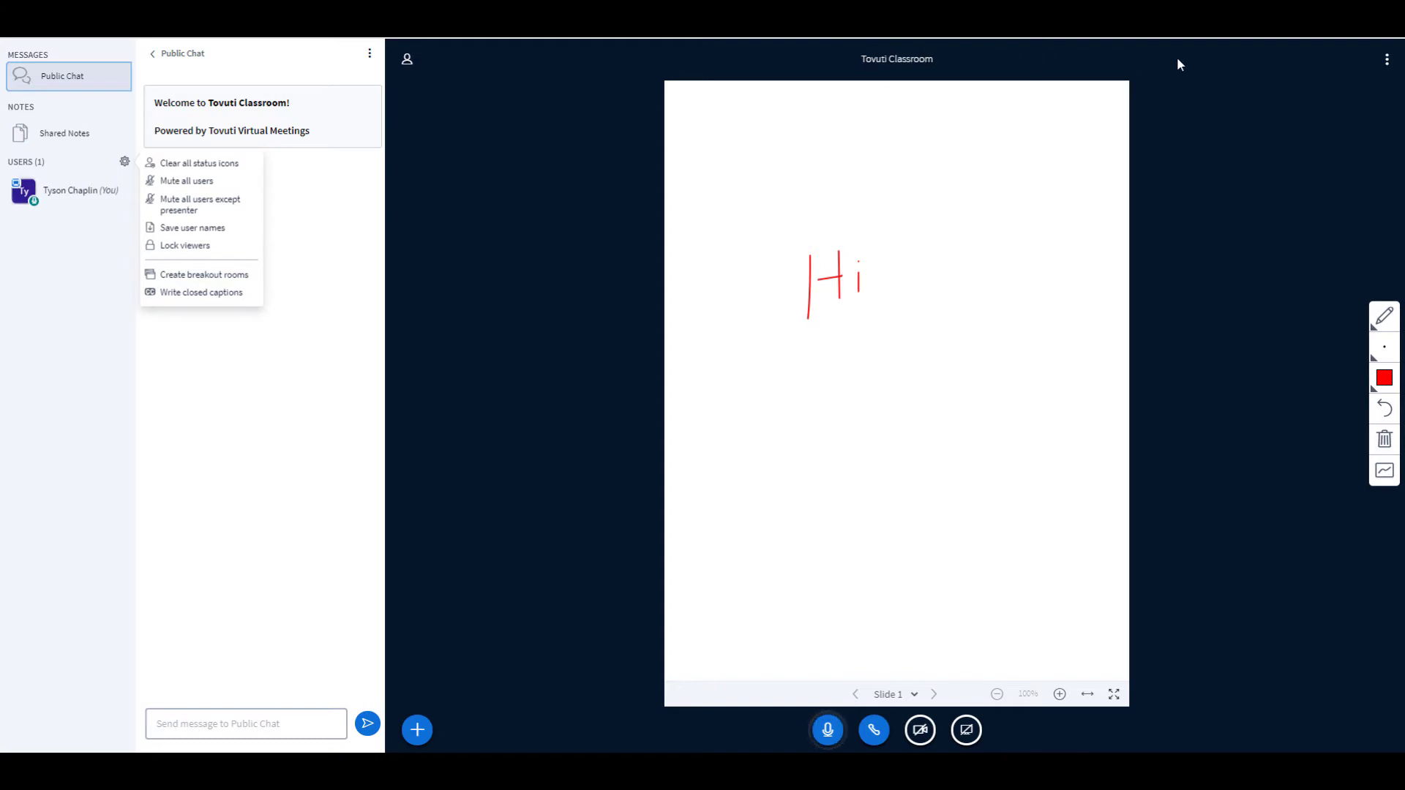
# Step: End the meeting, confirming Yes and OK to return to the LMS dashboard
pyautogui.click(1389, 60)
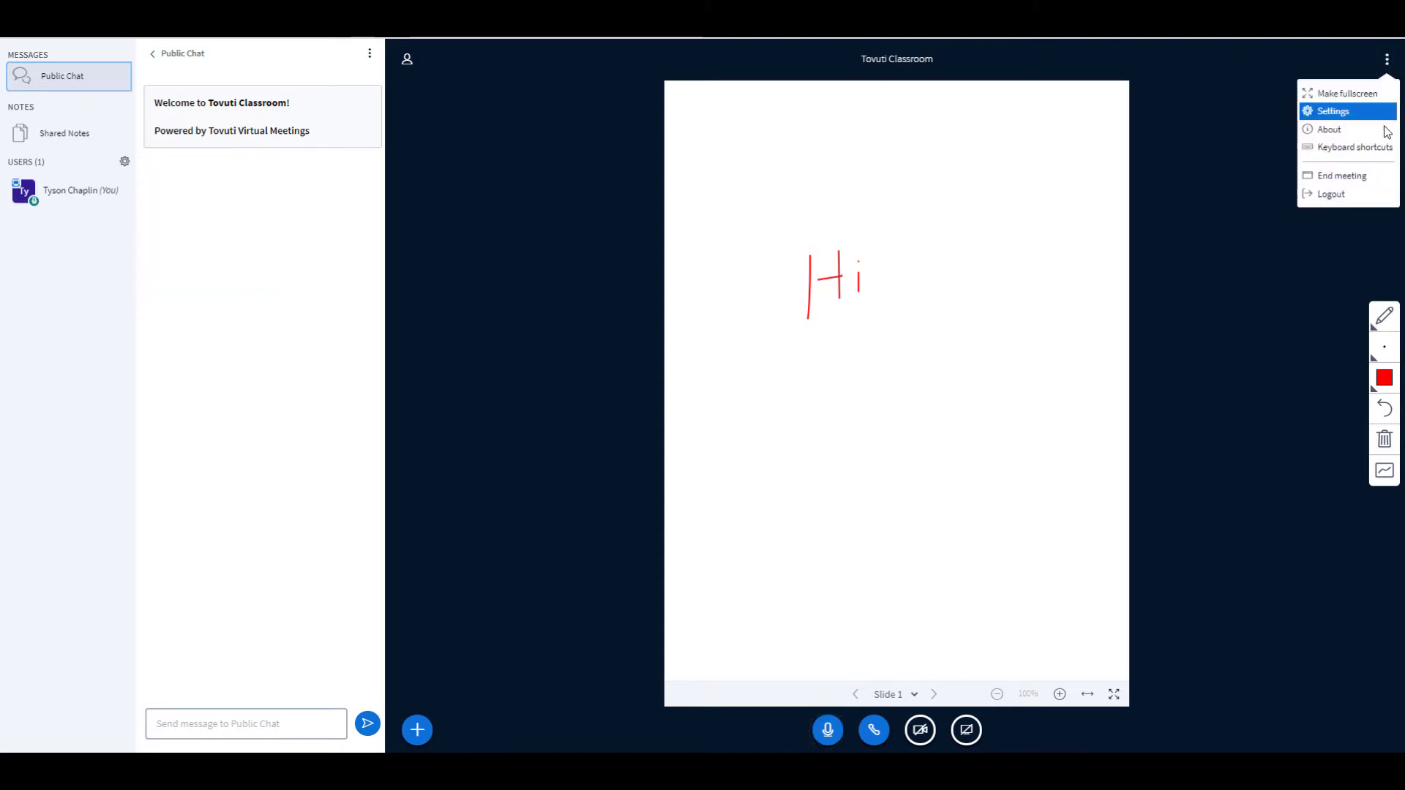
pyautogui.click(1379, 177)
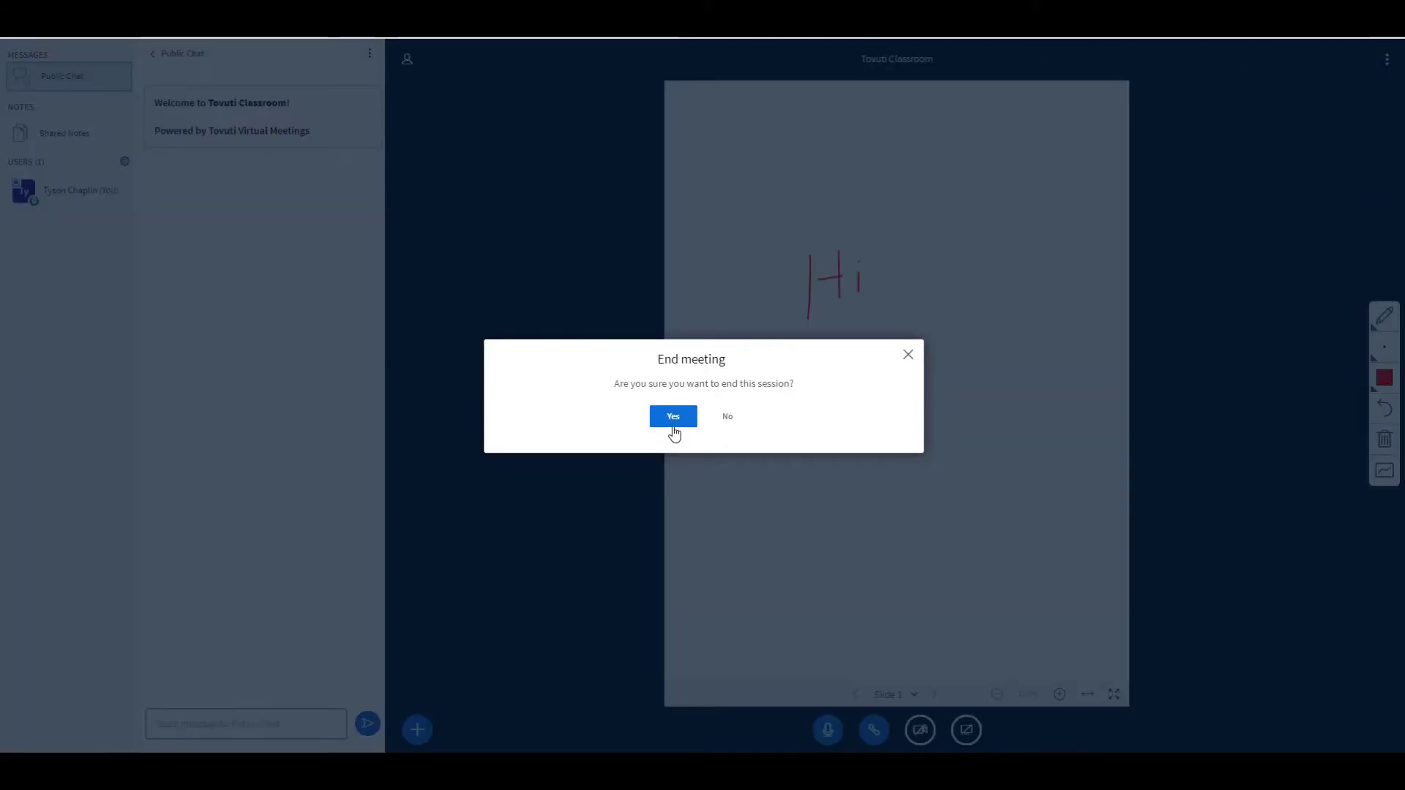
pyautogui.click(672, 421)
pyautogui.click(703, 421)
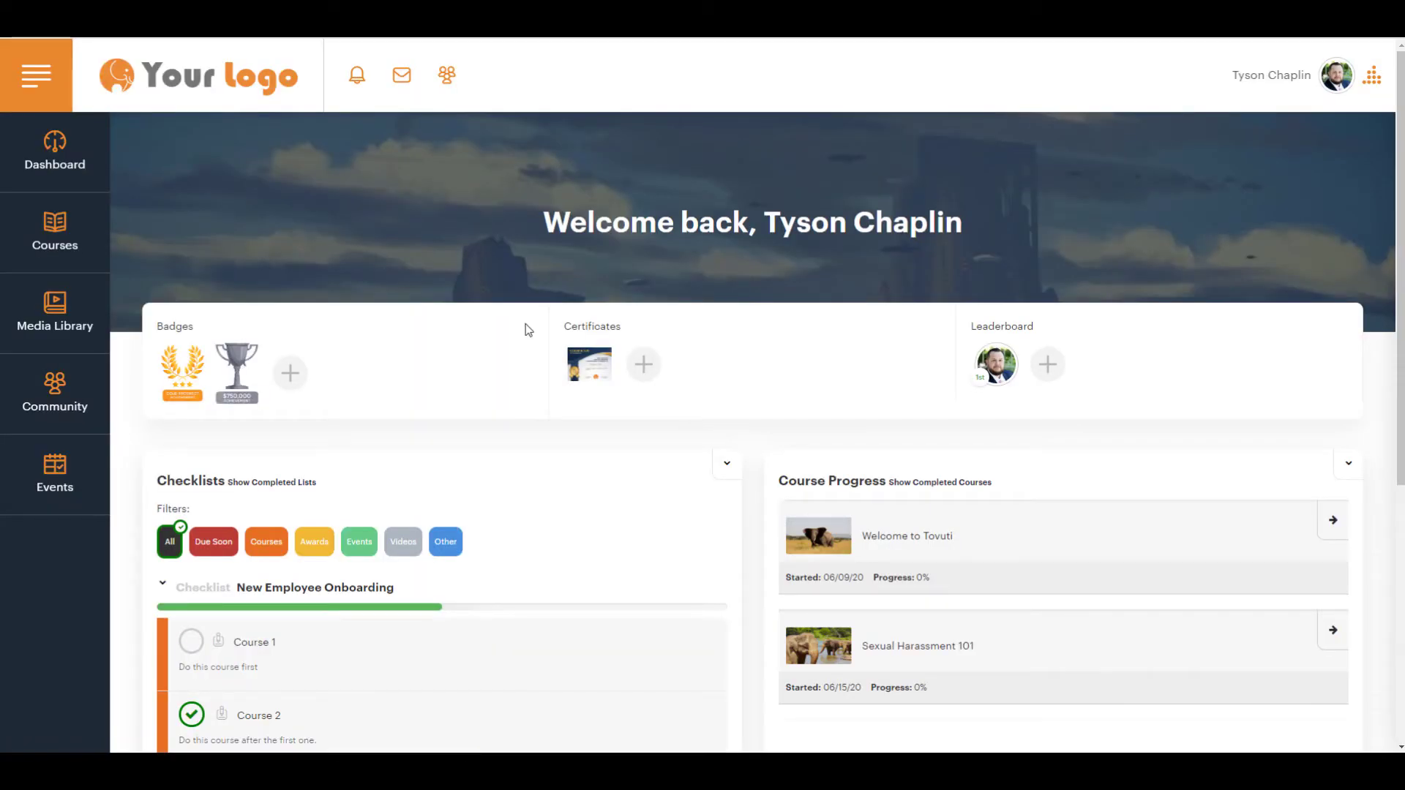
# Step: Open lesson 1, Your First Day, of Welcome to Tovuti and locate its video
pyautogui.click(66, 251)
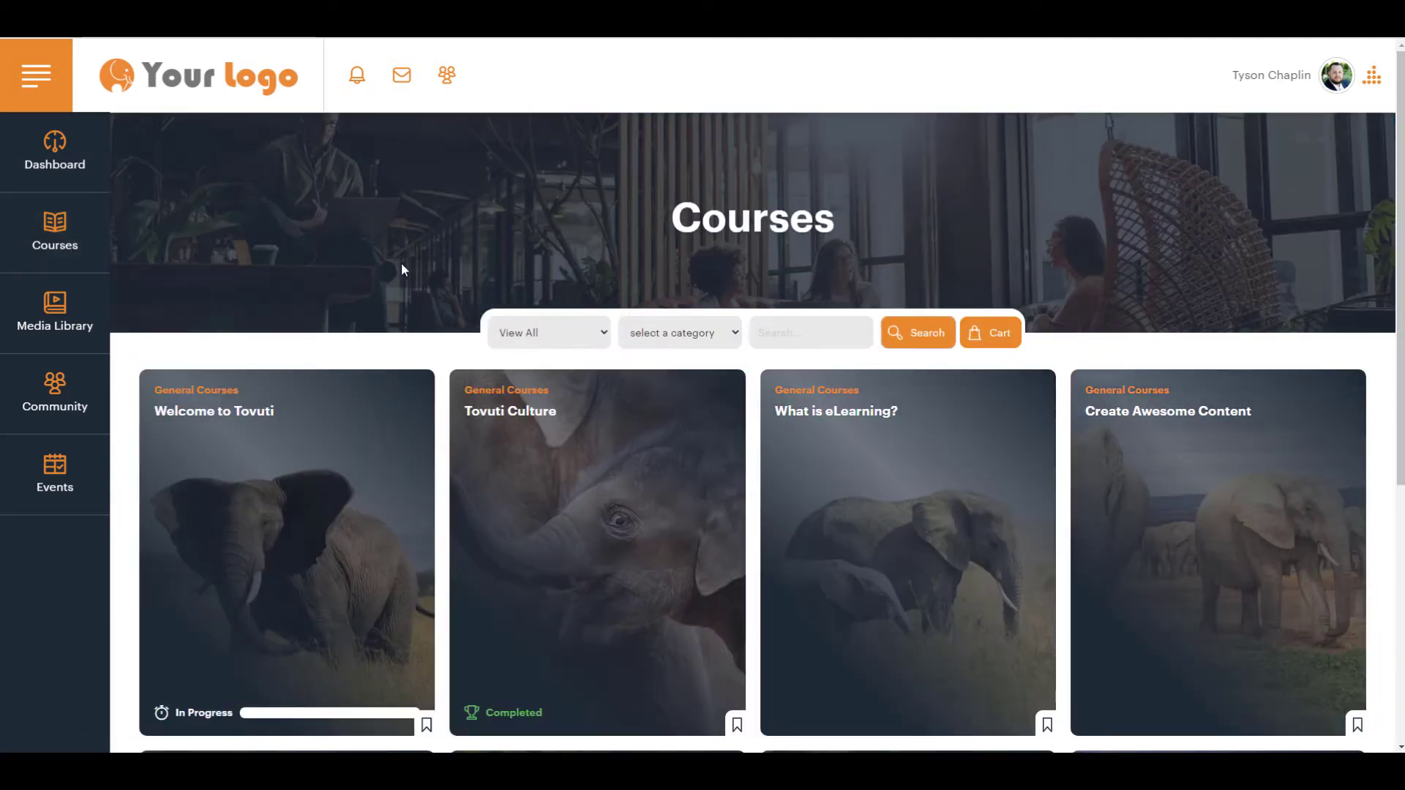
pyautogui.scroll(-3, 439, 268)
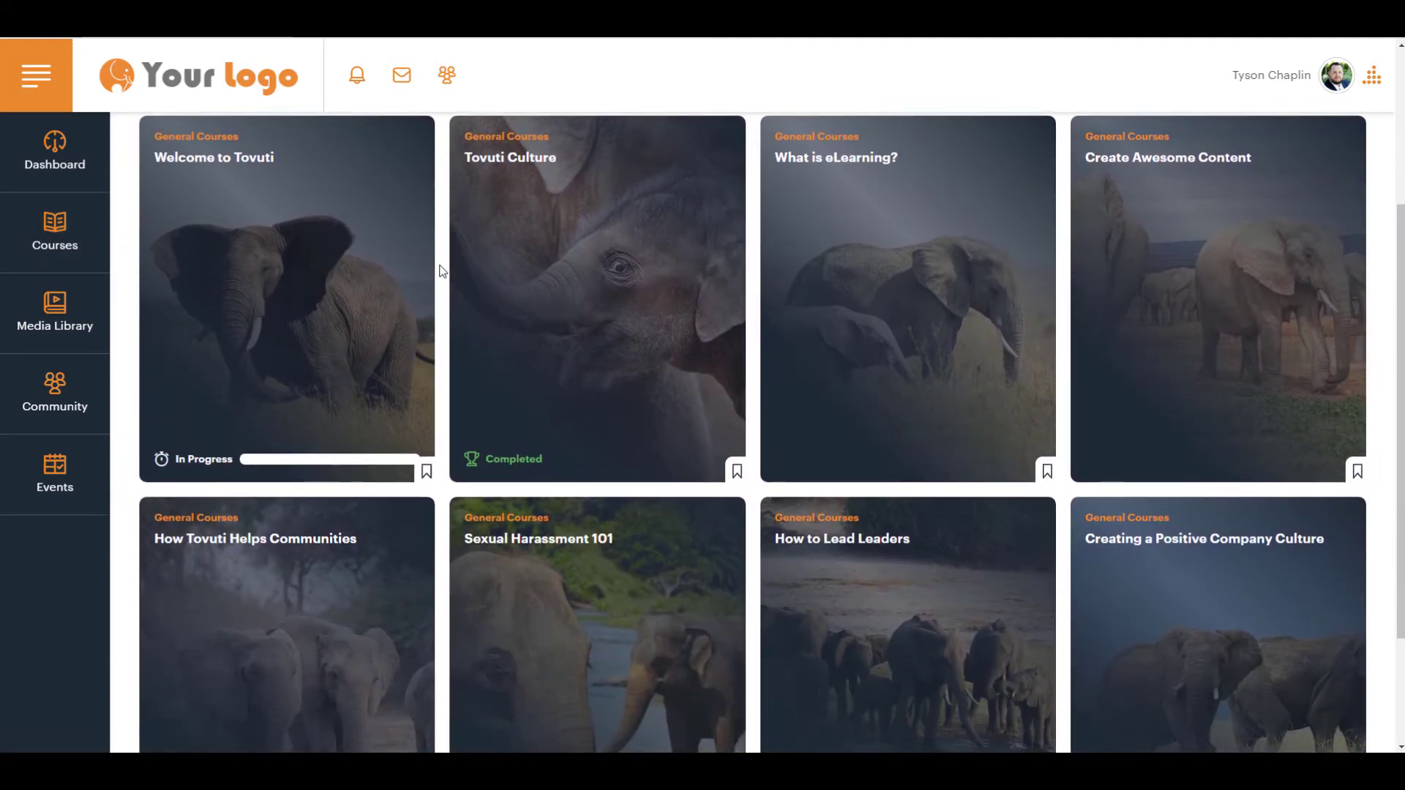
pyautogui.click(323, 313)
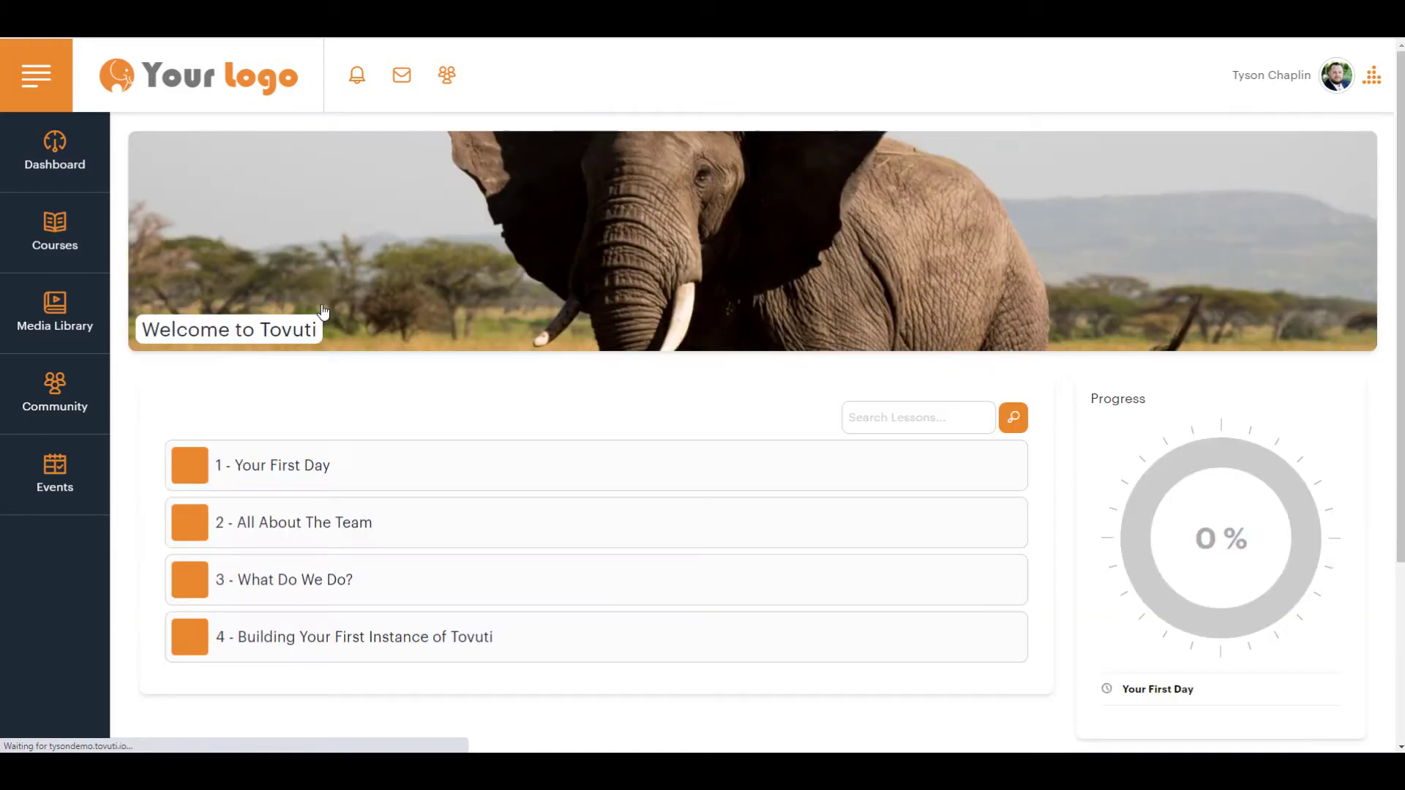
pyautogui.click(329, 466)
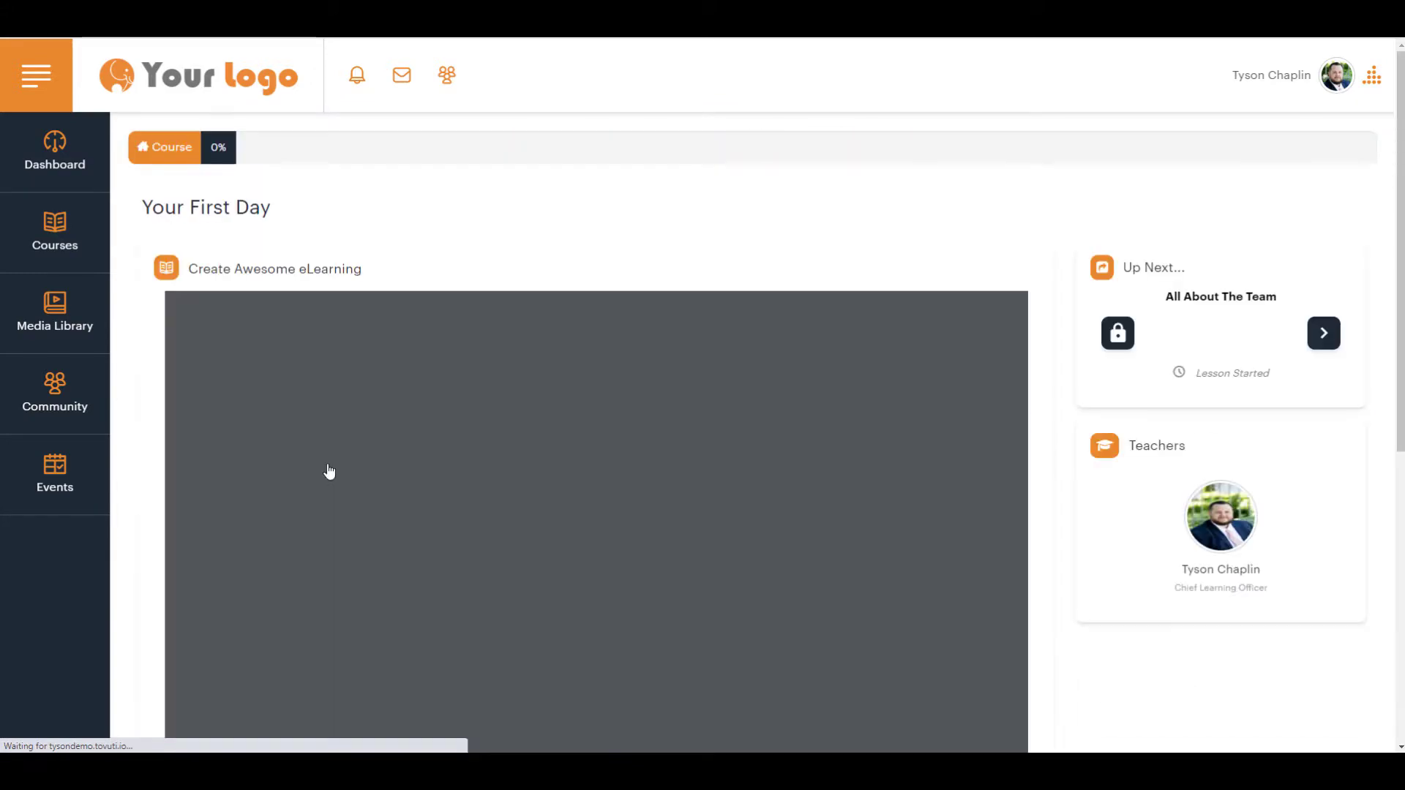
pyautogui.scroll(-2, 1061, 315)
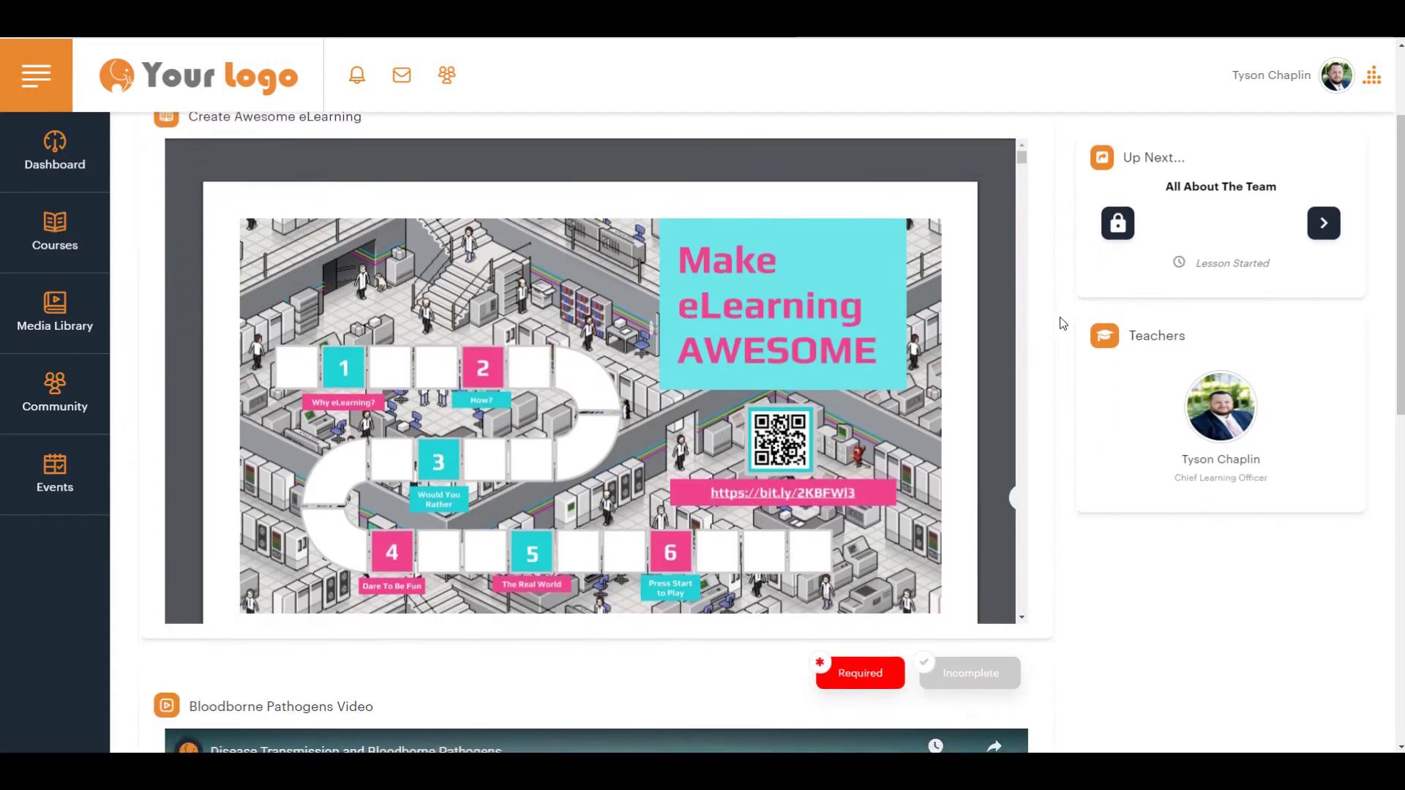
pyautogui.scroll(-10, 1063, 323)
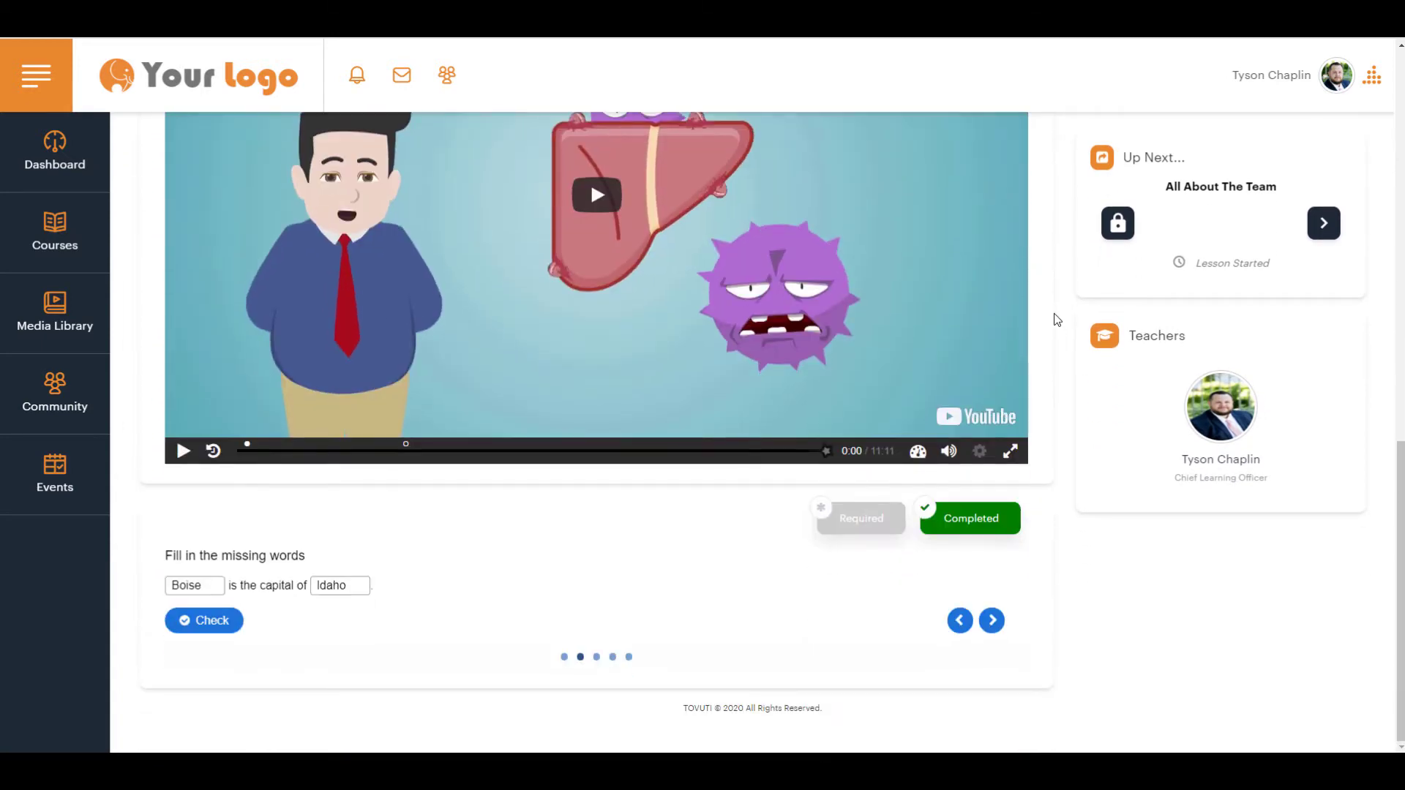
pyautogui.scroll(3, 1056, 320)
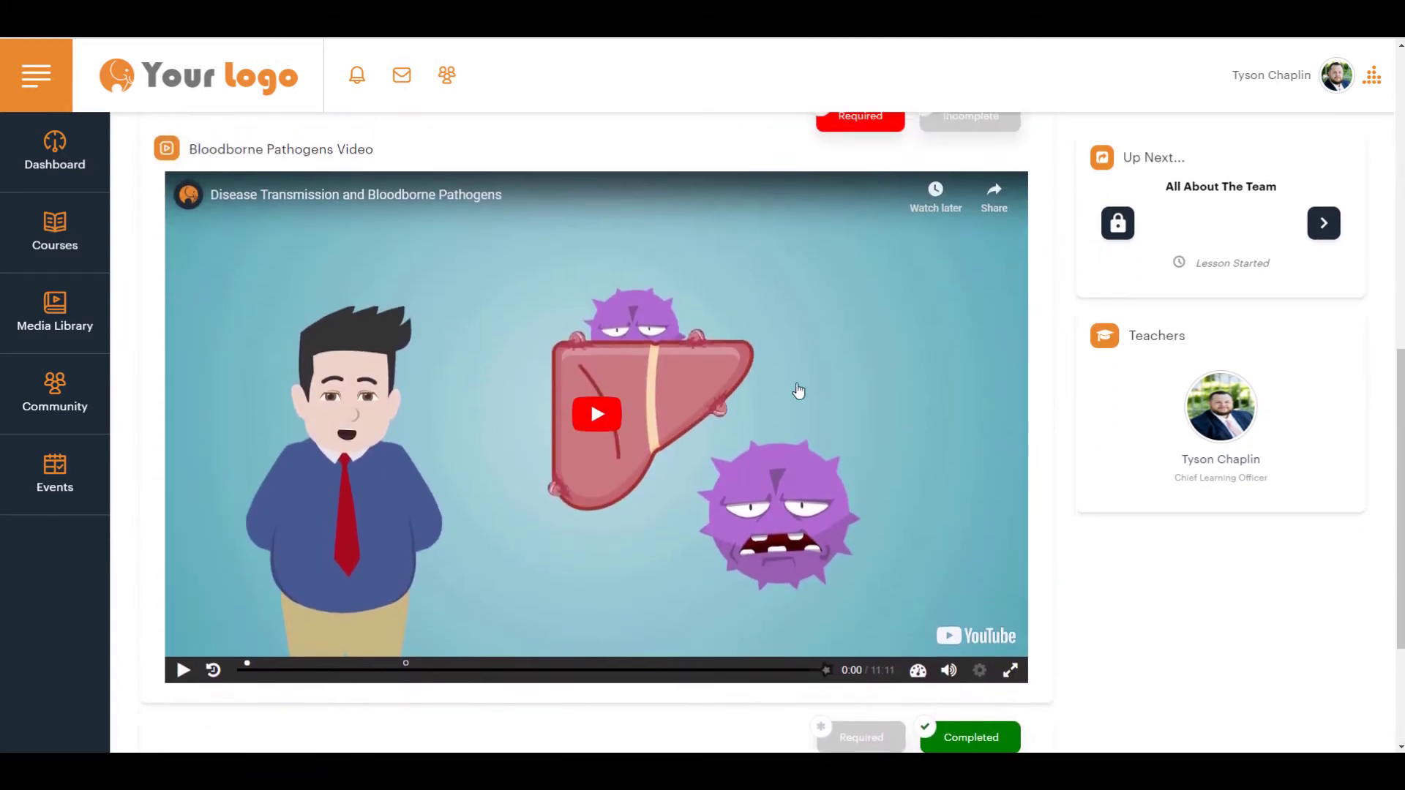
# Step: Play the Bloodborne Pathogens video, answering True to the in-video tie-colour question
pyautogui.click(185, 672)
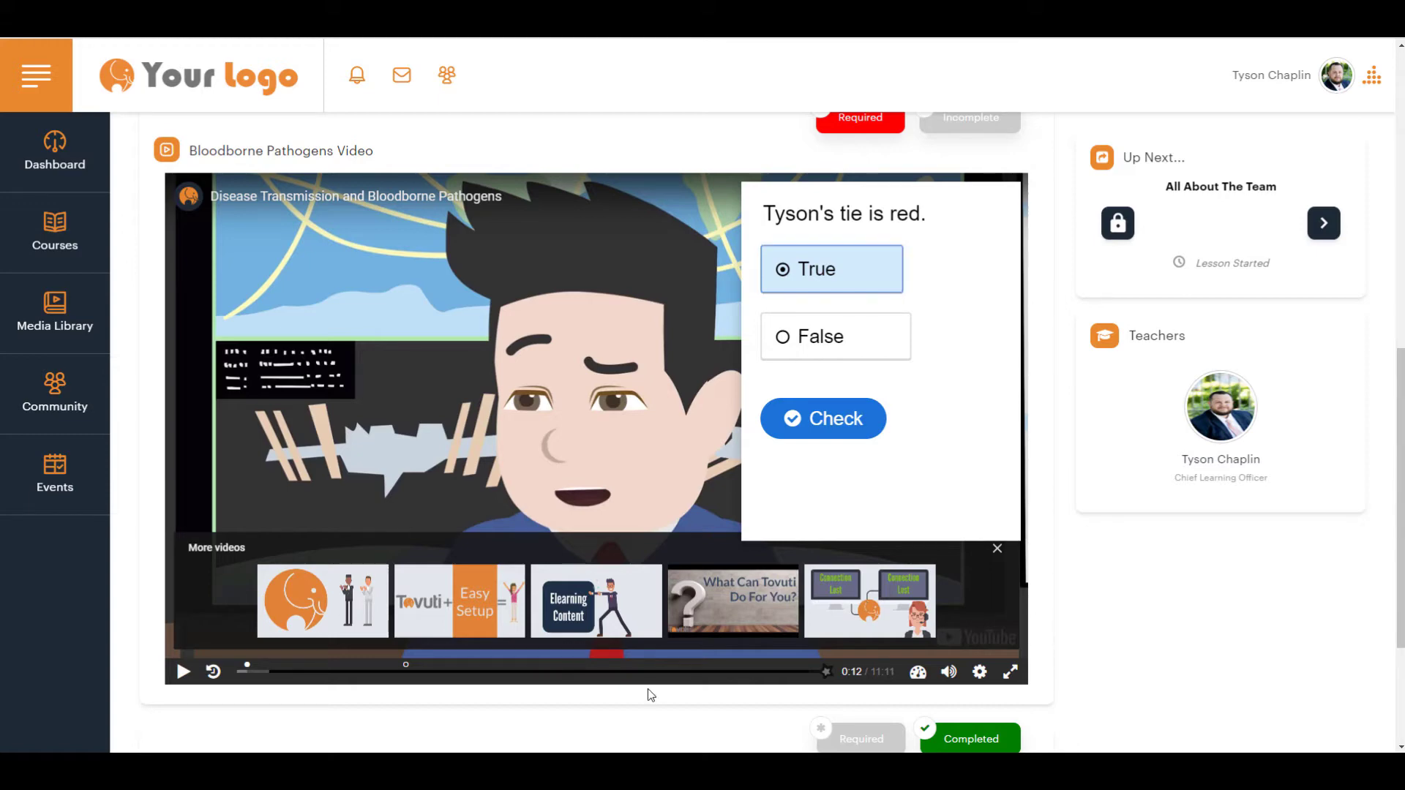
pyautogui.click(834, 289)
pyautogui.click(849, 416)
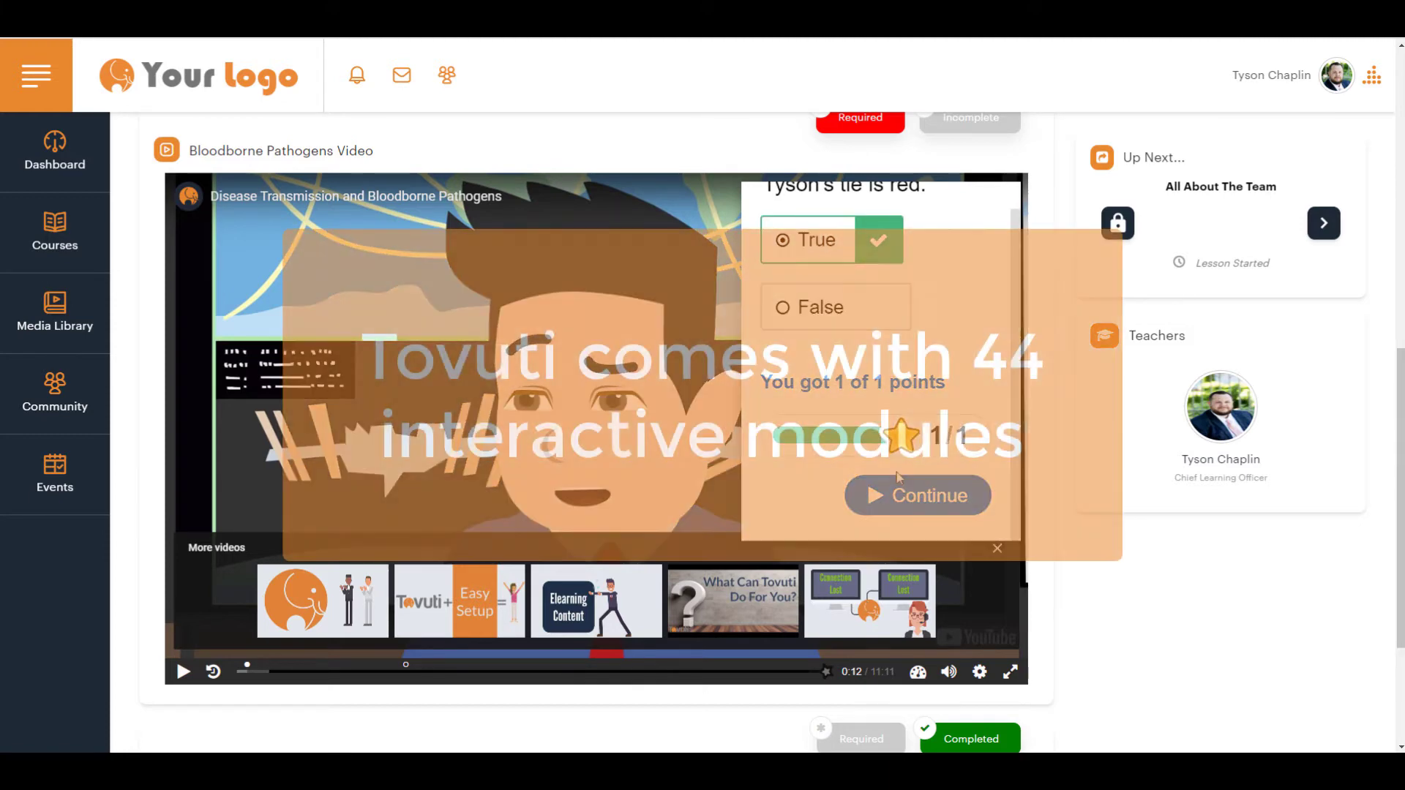
pyautogui.click(918, 496)
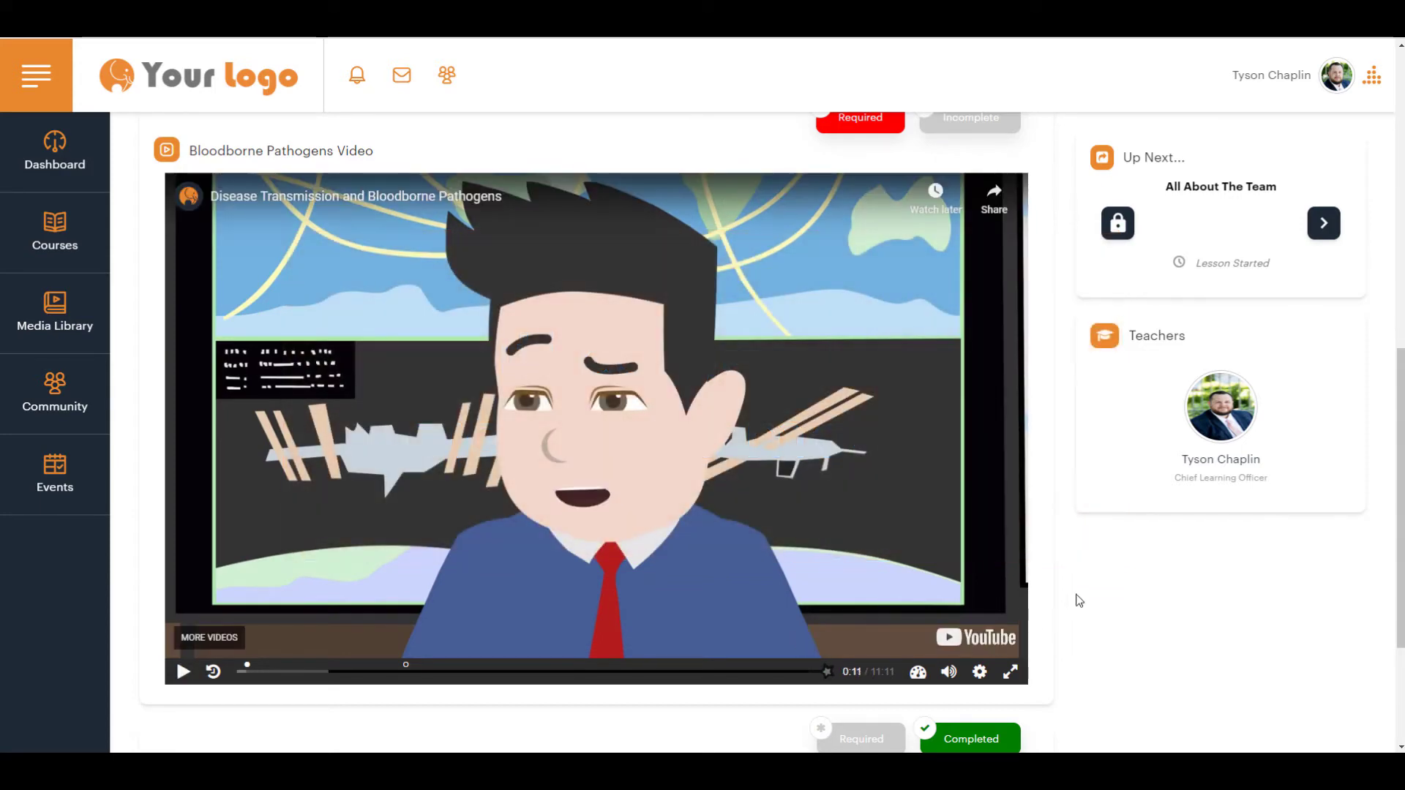
pyautogui.scroll(-3, 1075, 596)
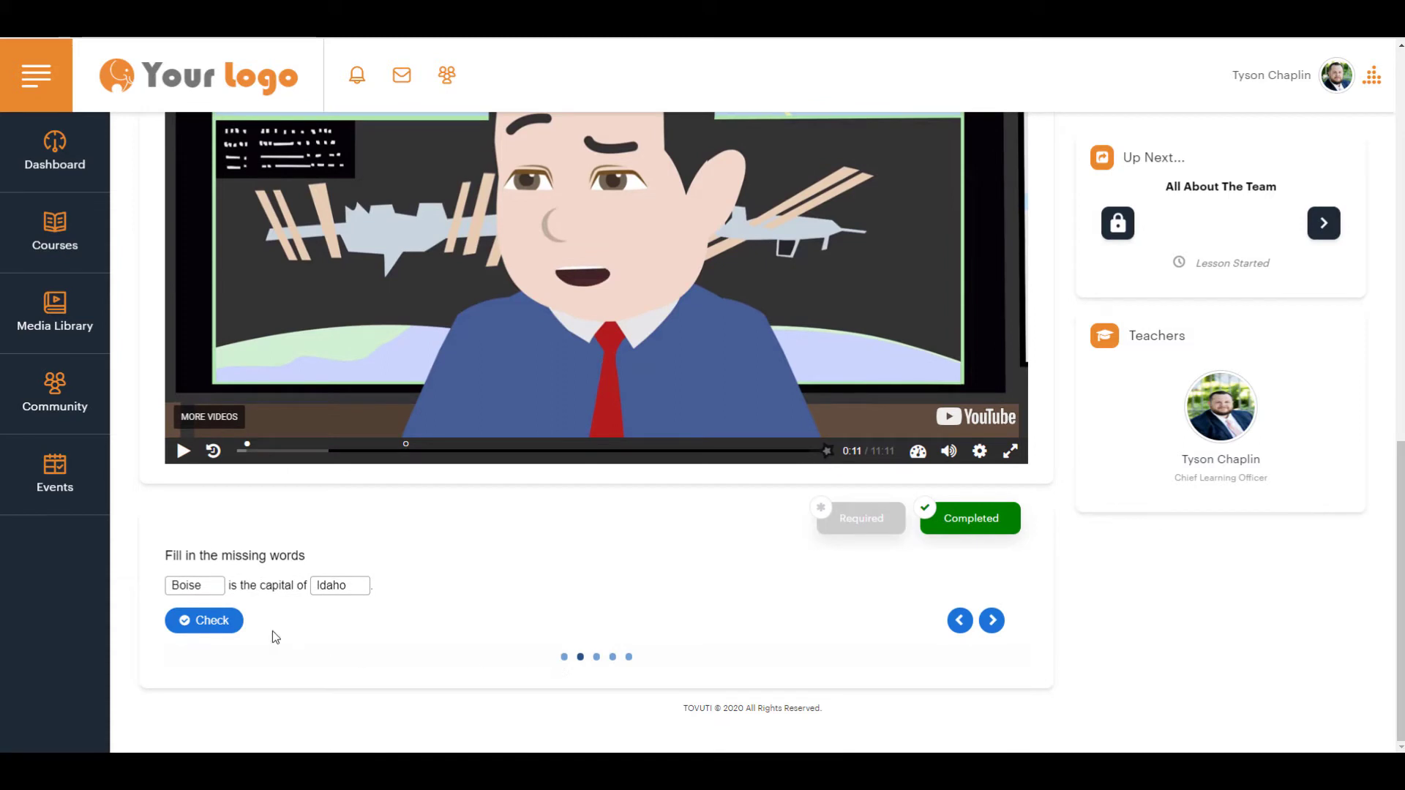
# Step: Answer the quiz with 'video games', fix the first blank to 'Boise', and check
pyautogui.click(564, 656)
pyautogui.scroll(-2, 512, 622)
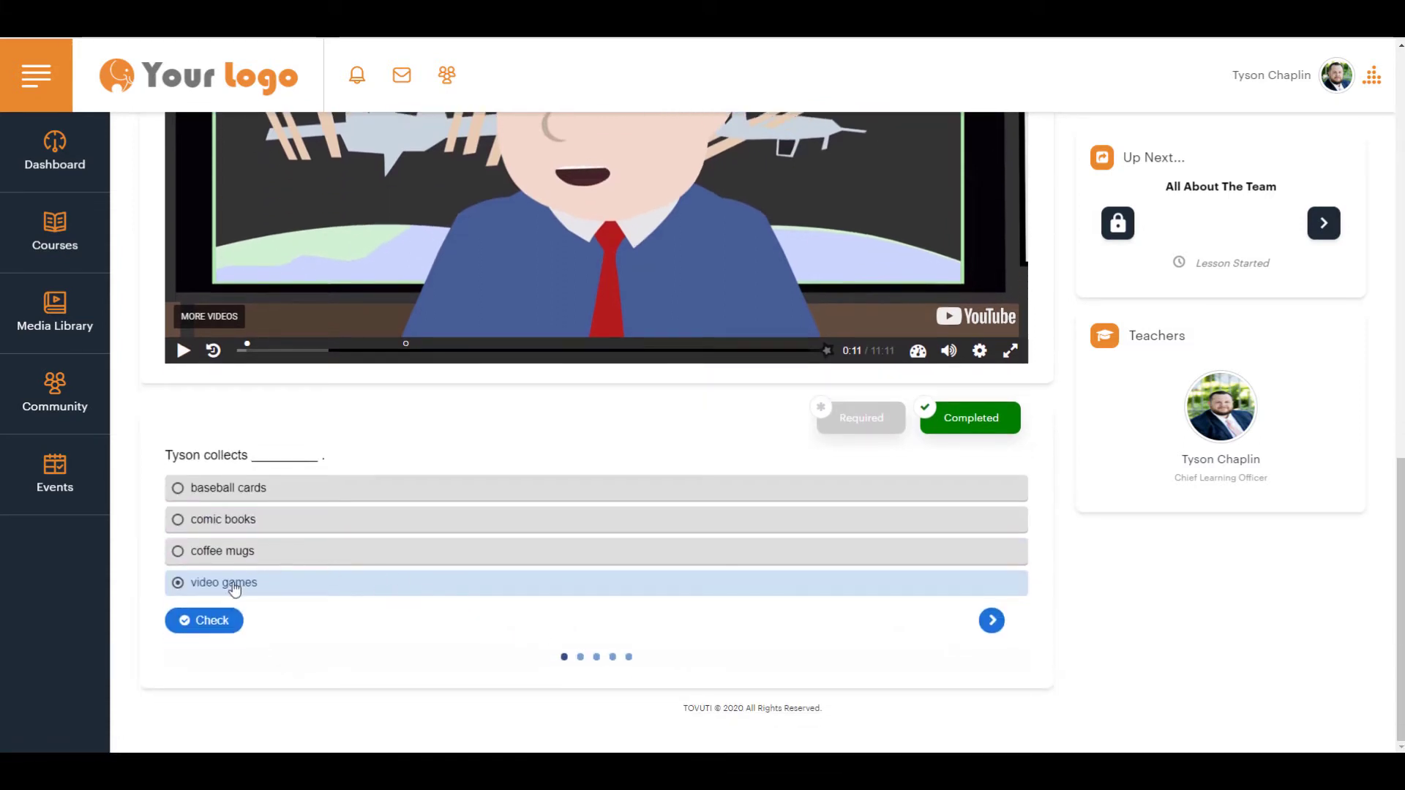
pyautogui.click(217, 633)
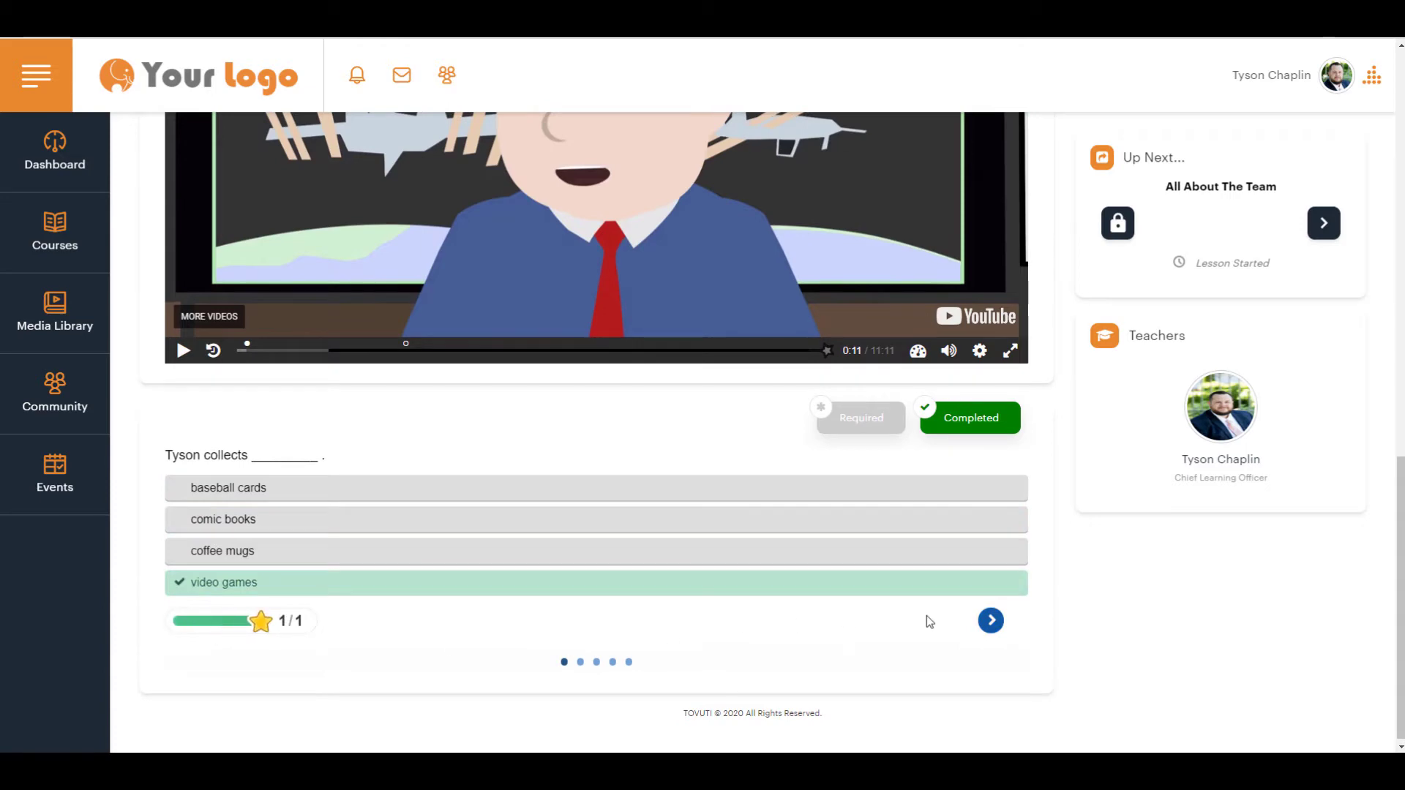
pyautogui.click(985, 622)
pyautogui.moveTo(207, 585); pyautogui.dragTo(150, 590)
pyautogui.write('Boise')
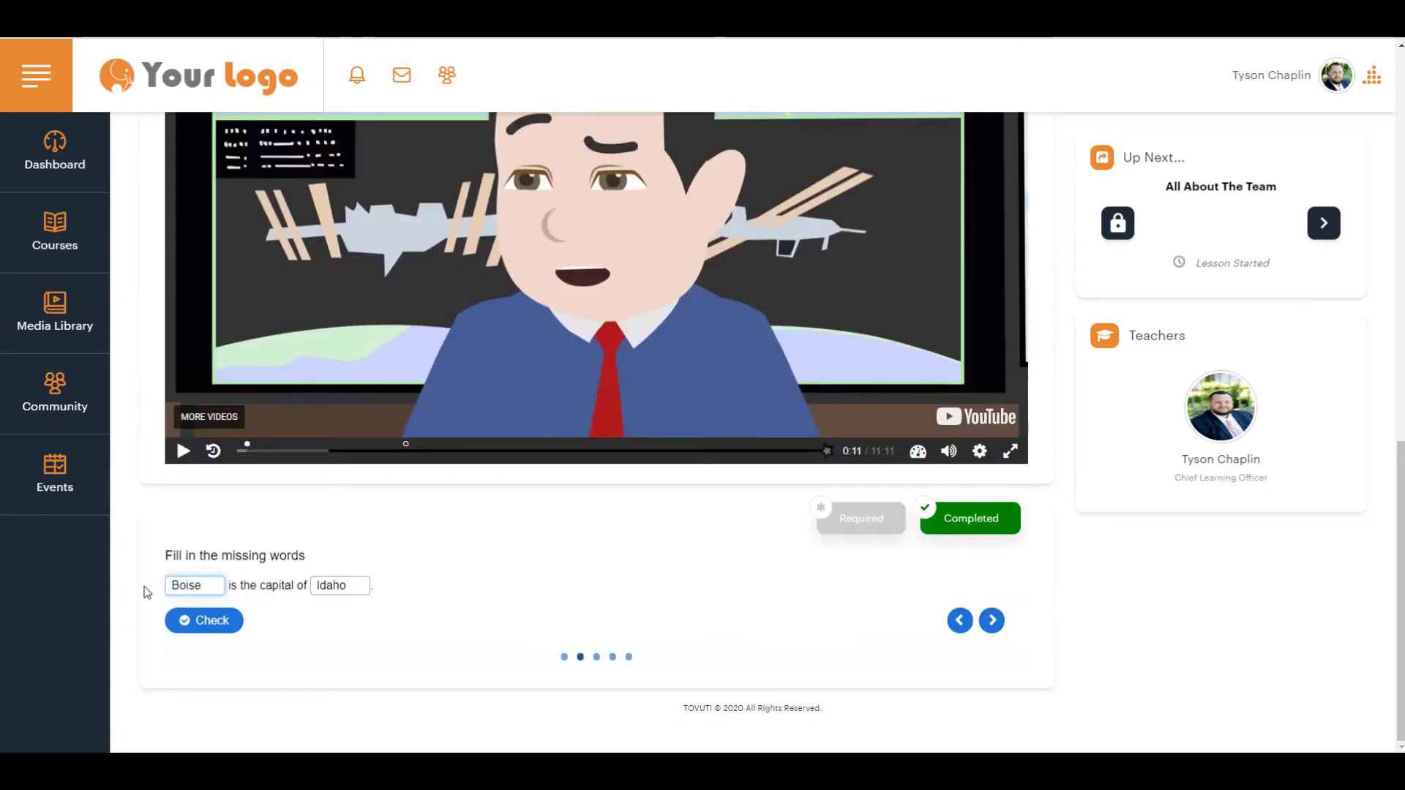
pyautogui.click(223, 622)
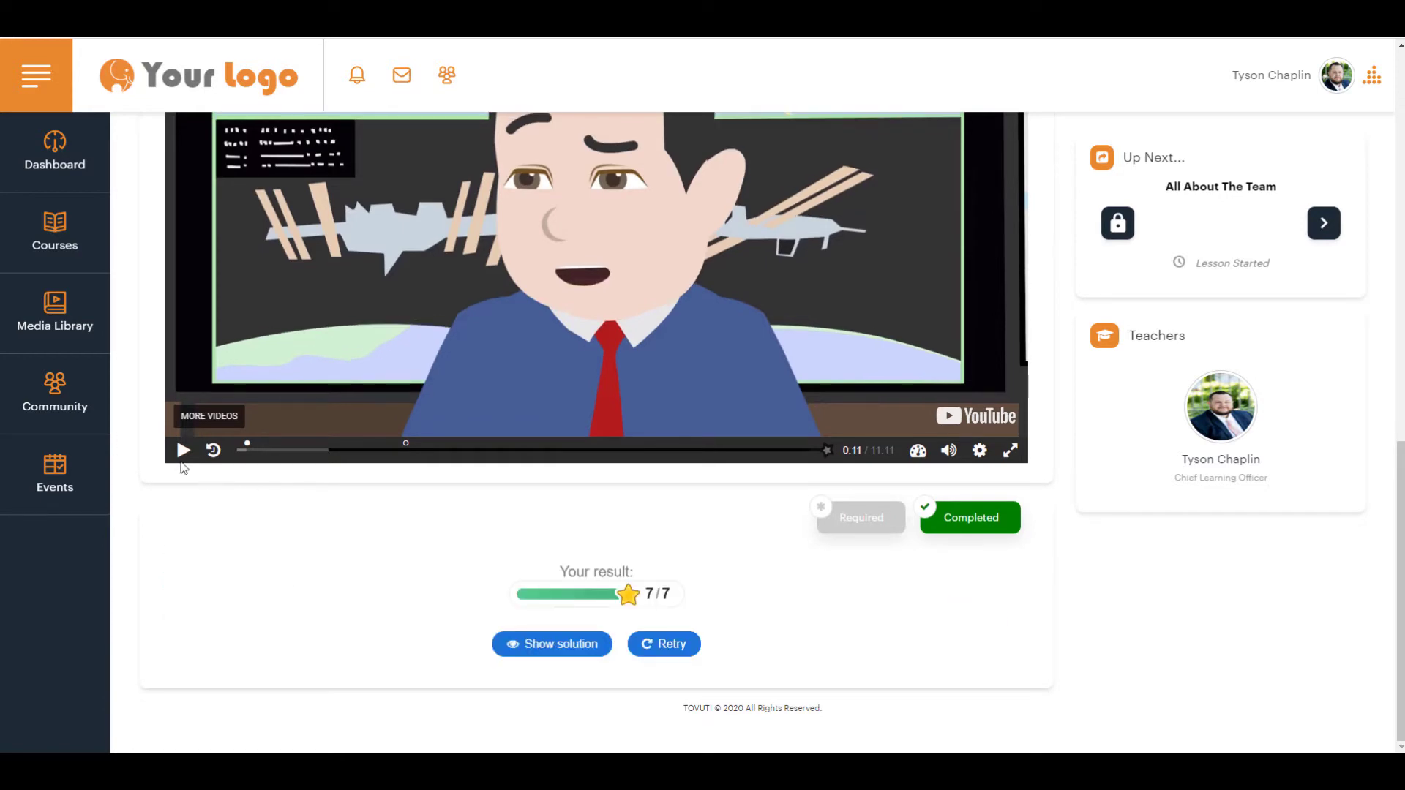
# Step: Browse the community activity feed and open a post author's profile
pyautogui.click(55, 386)
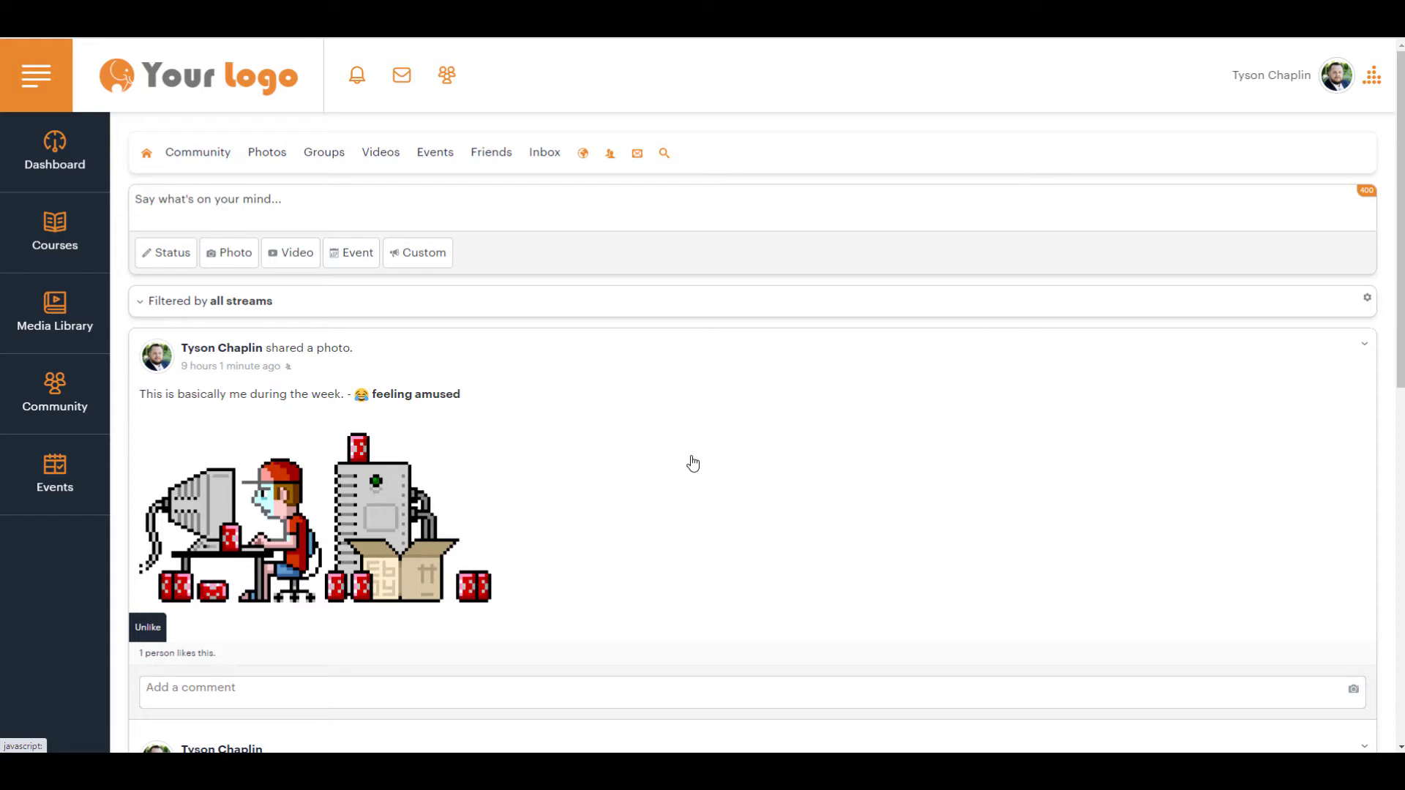
pyautogui.scroll(-2, 690, 464)
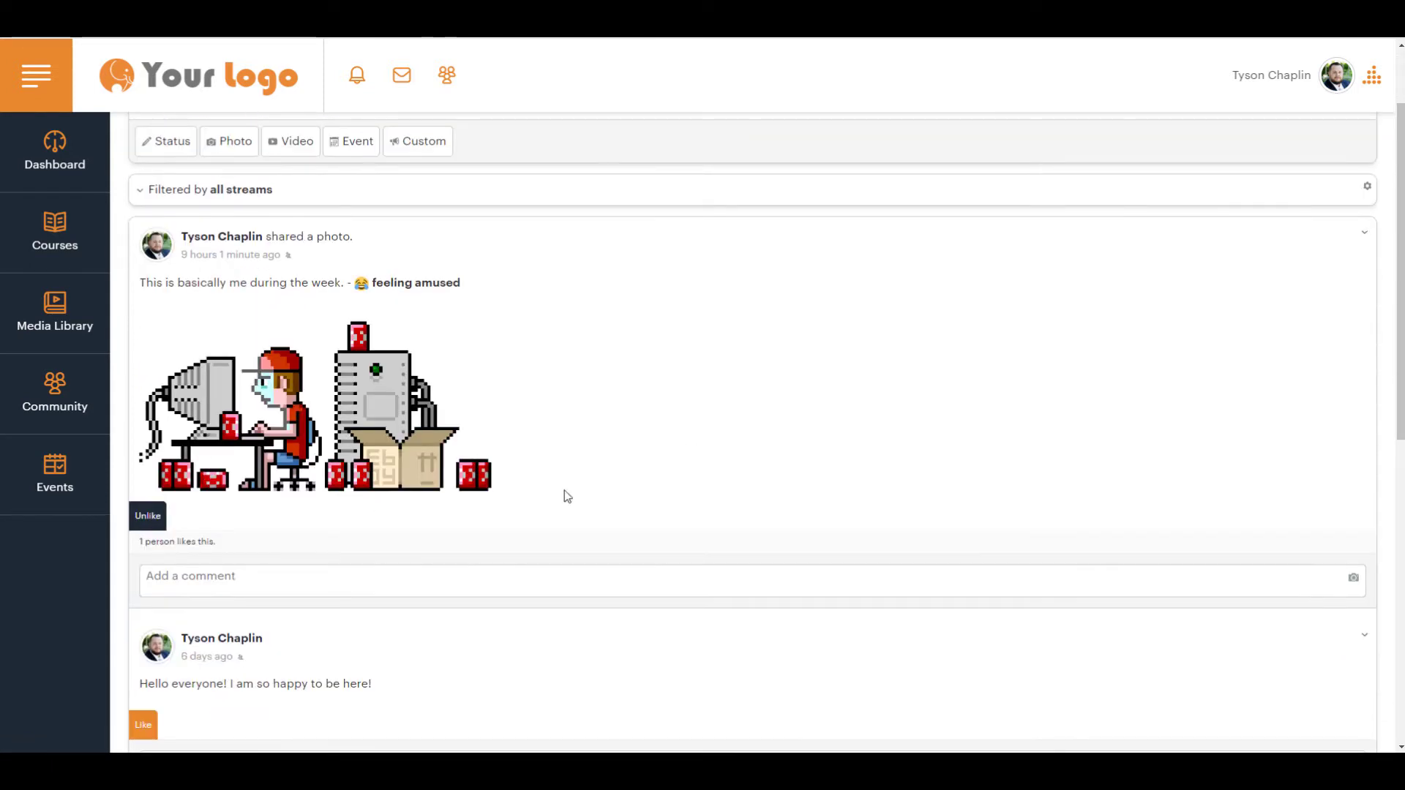
pyautogui.click(226, 238)
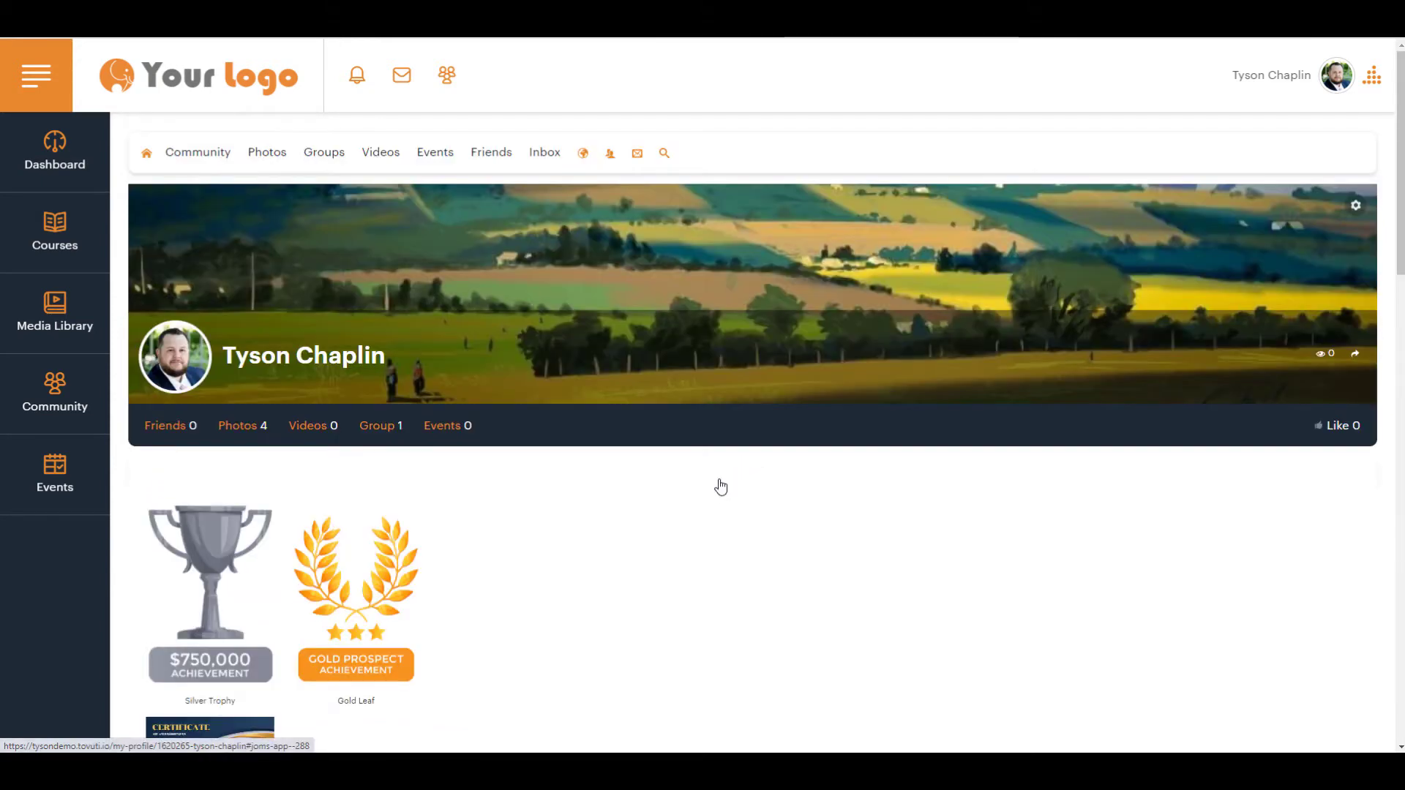
# Step: Read the A-Team group's announcements, then open the Media Library
pyautogui.click(331, 156)
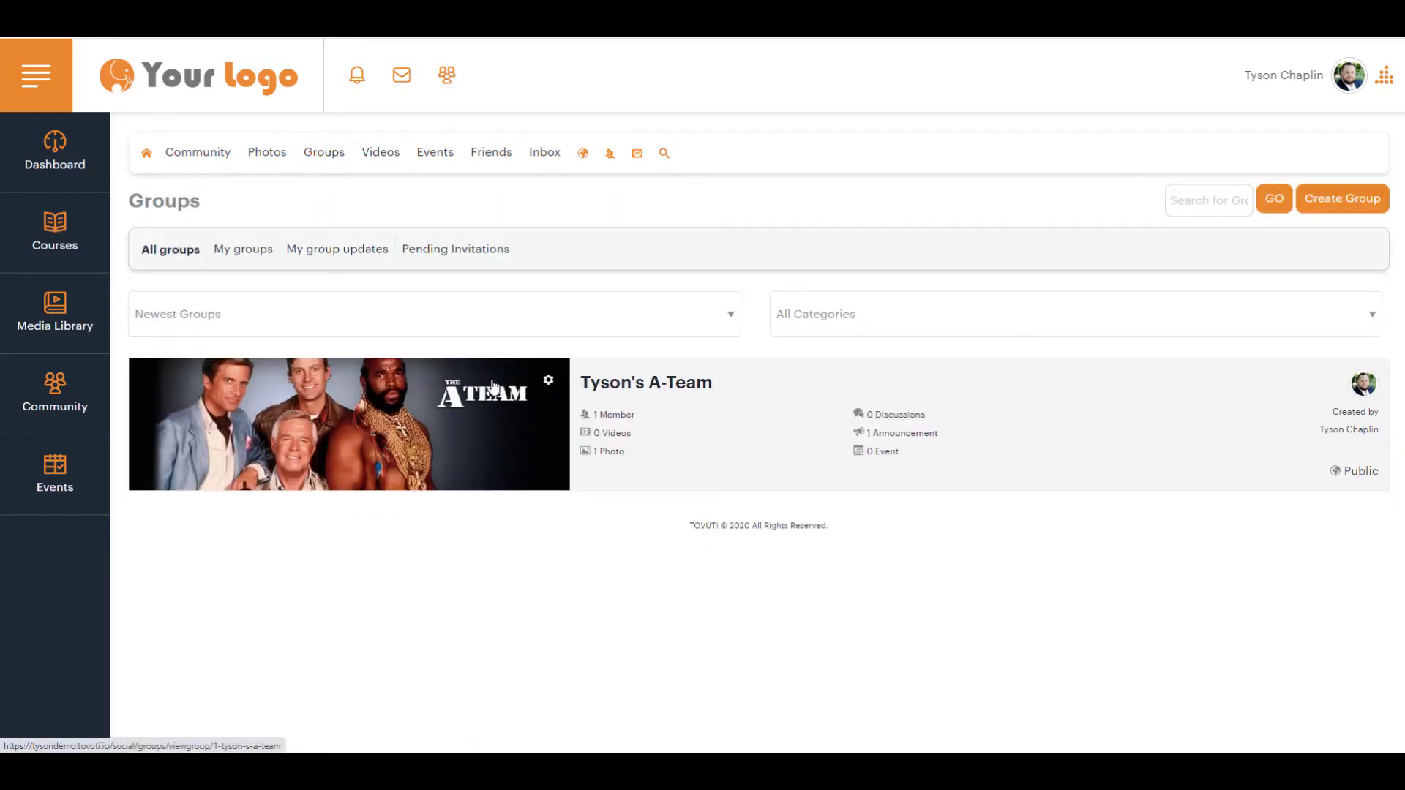
pyautogui.click(644, 387)
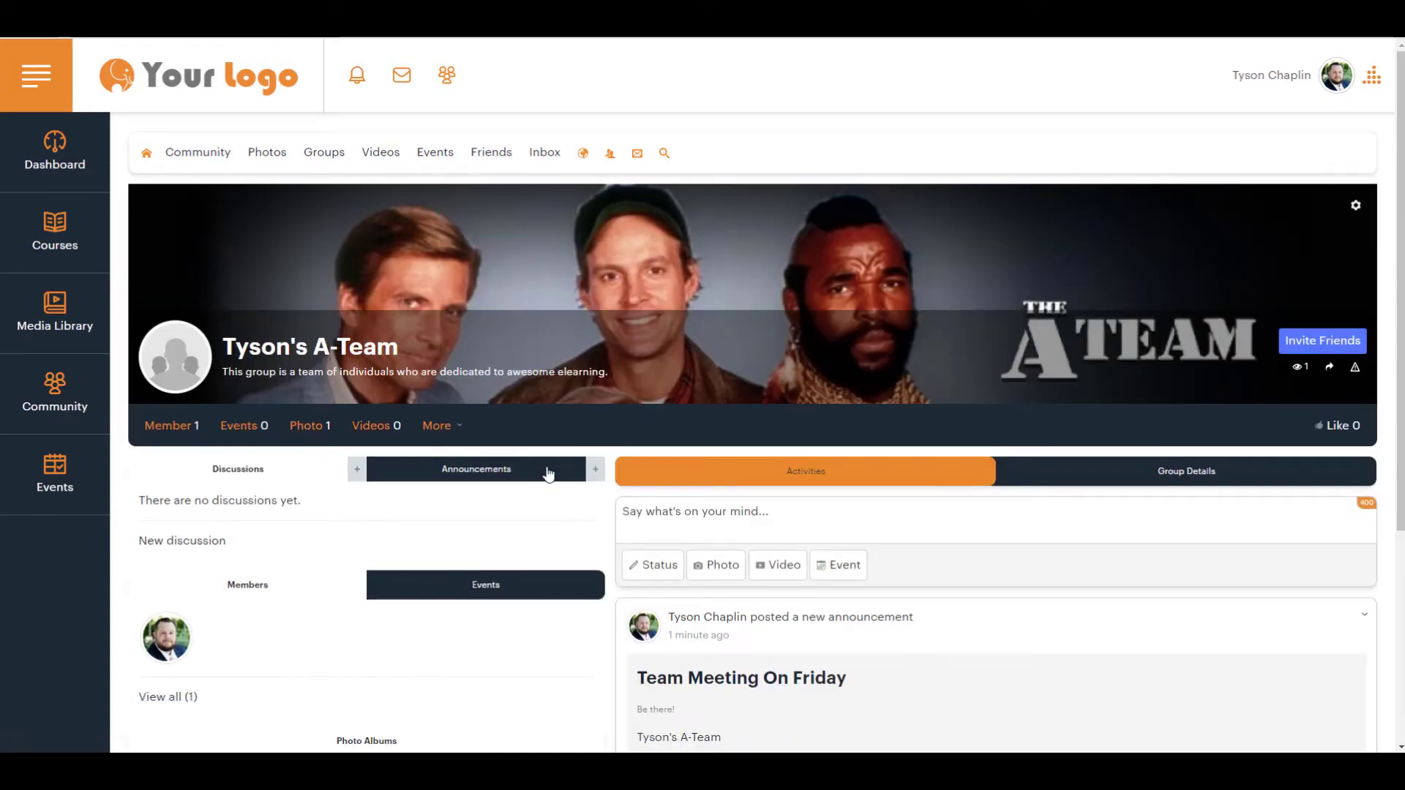
pyautogui.click(549, 472)
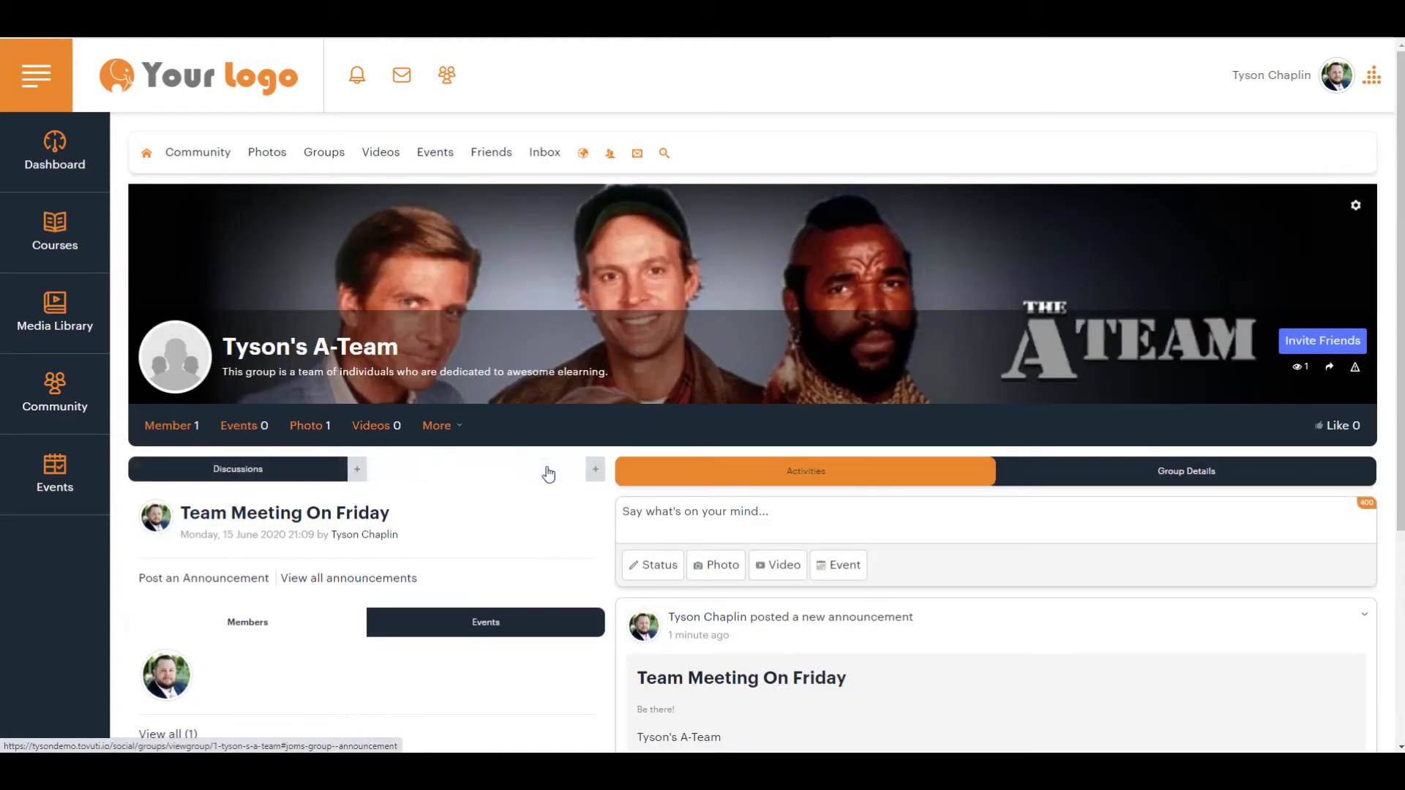
pyautogui.scroll(-2, 540, 506)
pyautogui.scroll(-3, 540, 507)
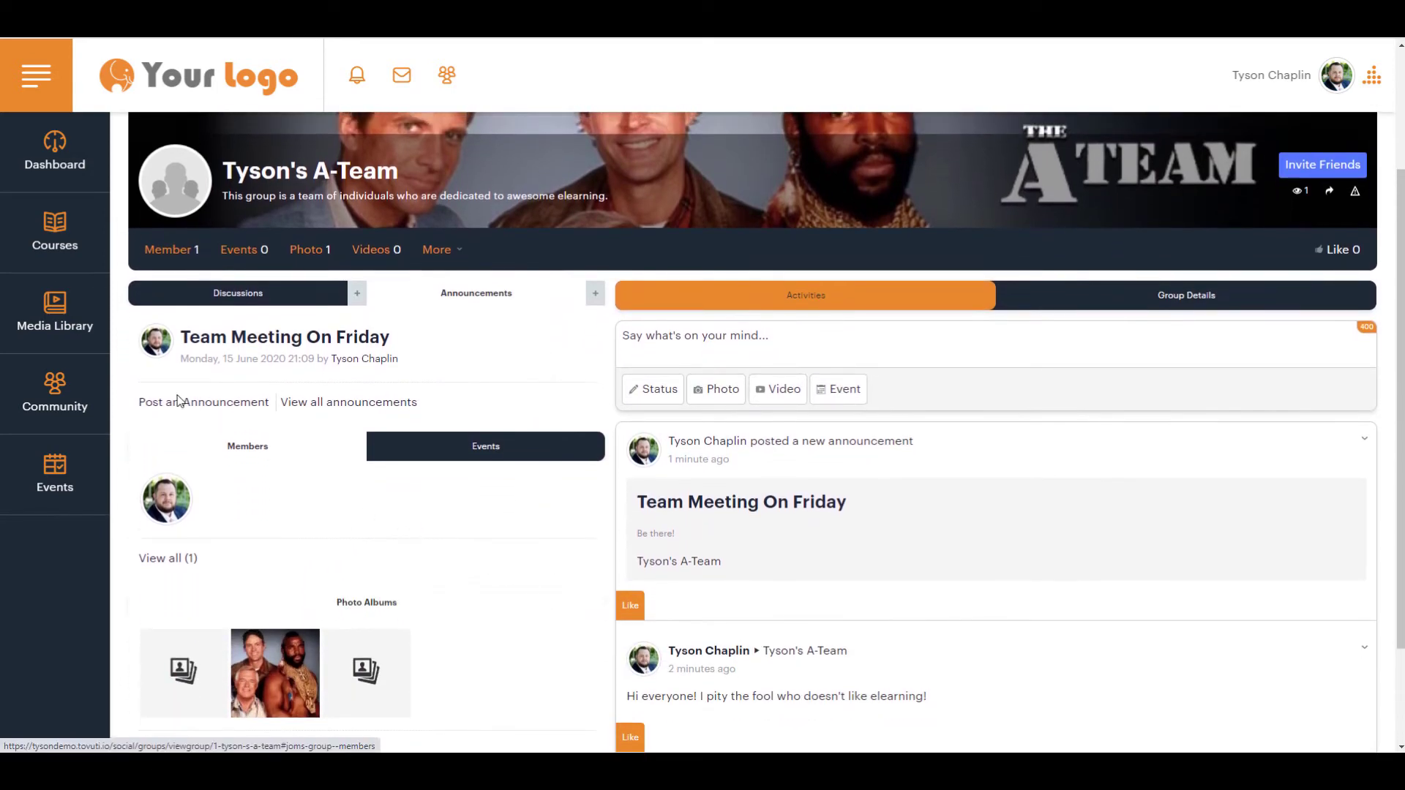
pyautogui.click(63, 316)
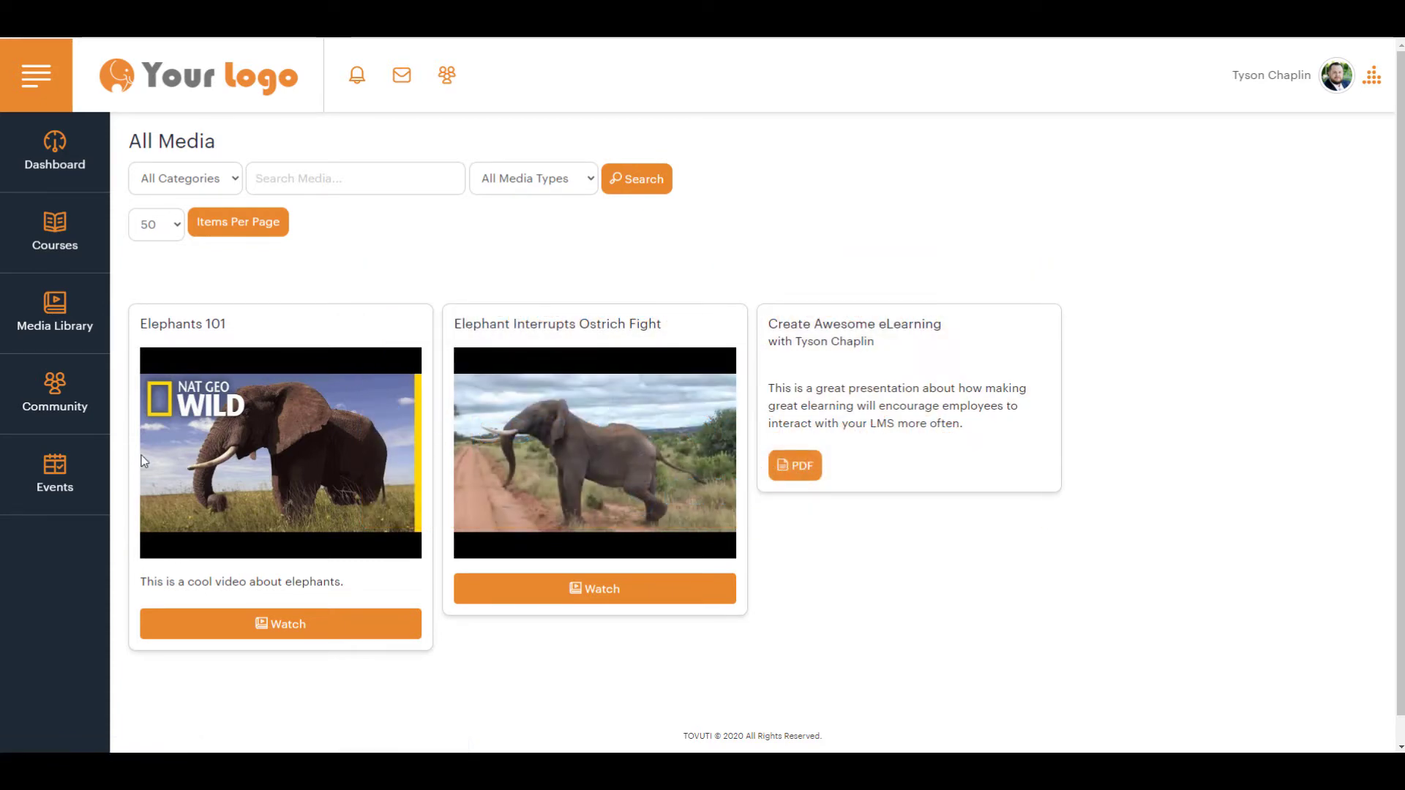
# Step: Open the Onboarding Seminar event from Events and scroll through its details
pyautogui.click(76, 472)
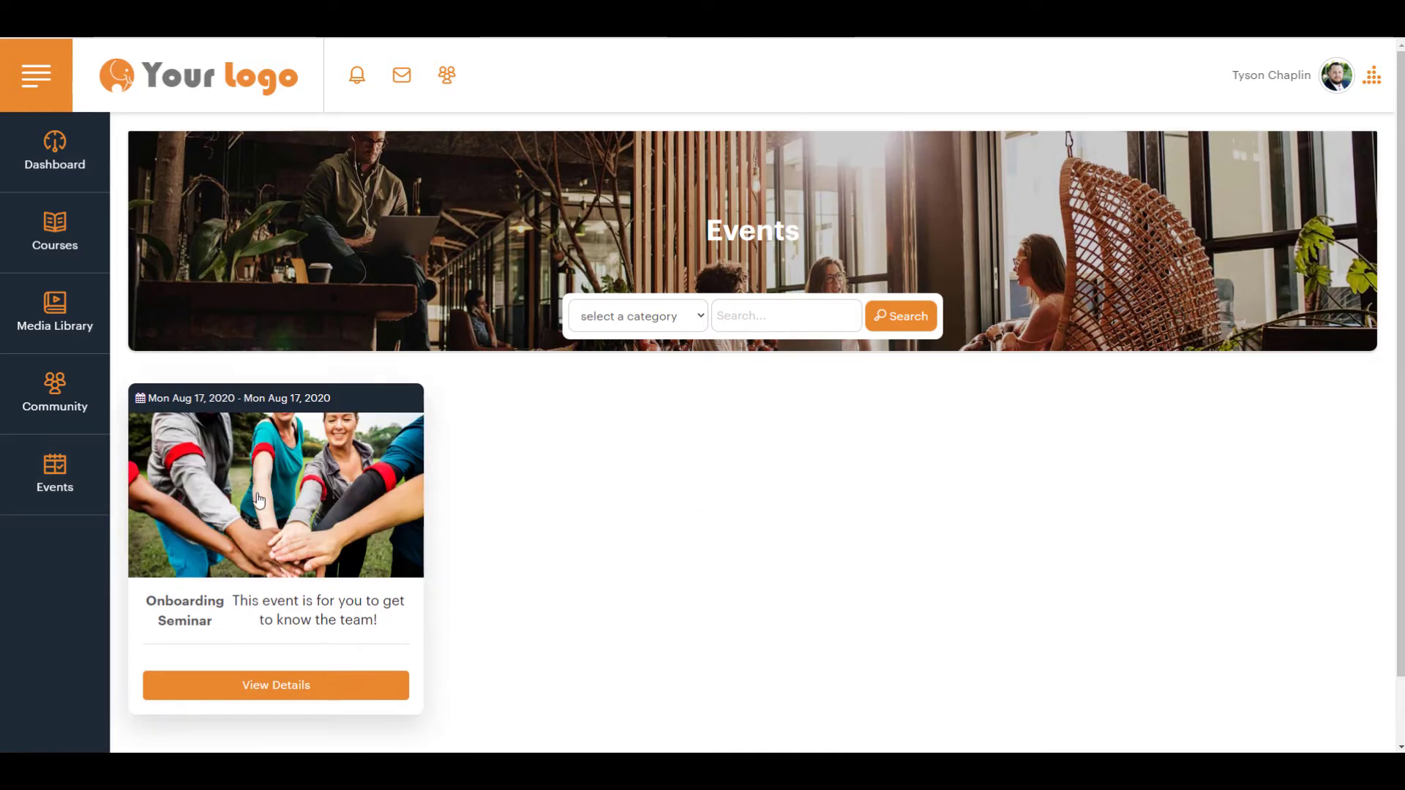
pyautogui.click(304, 556)
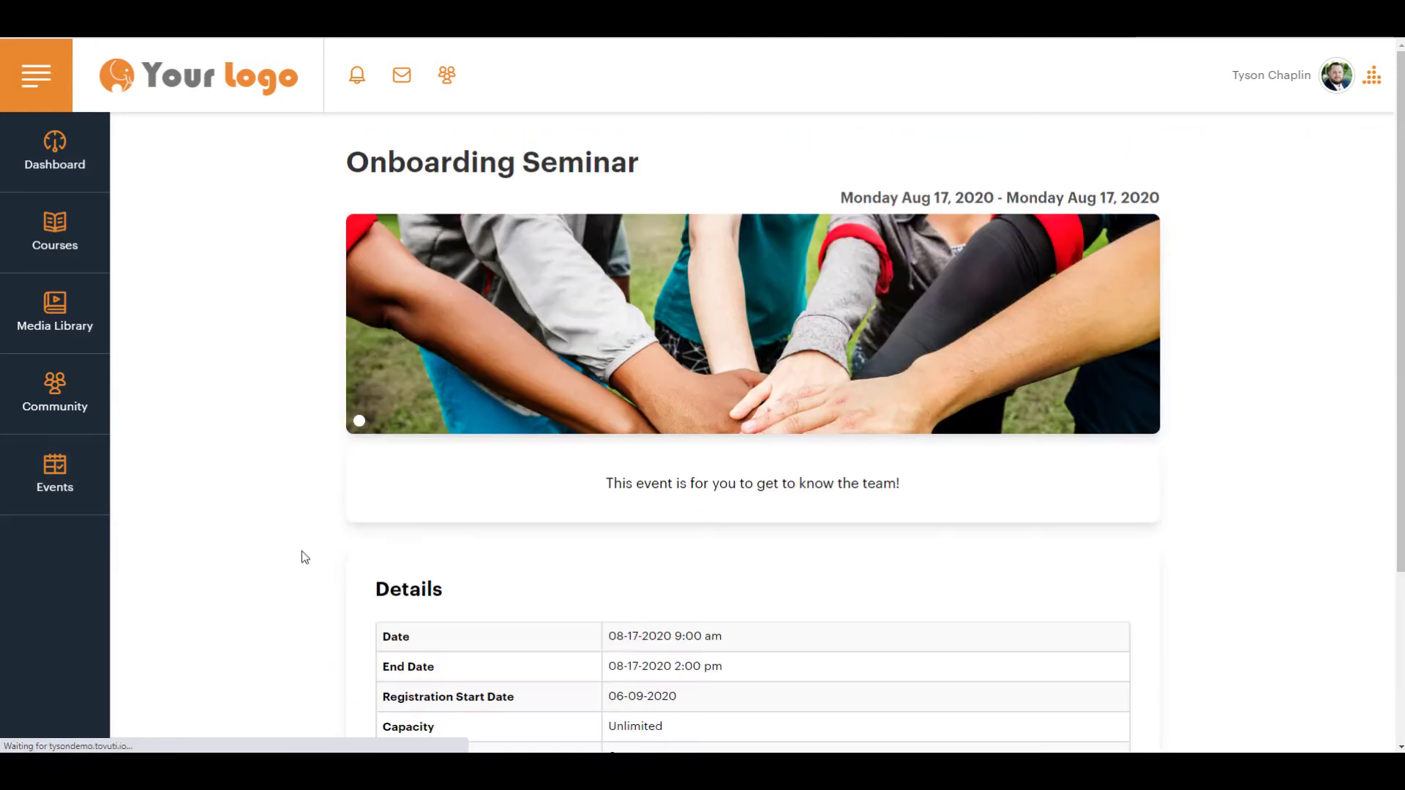
pyautogui.scroll(-2, 301, 545)
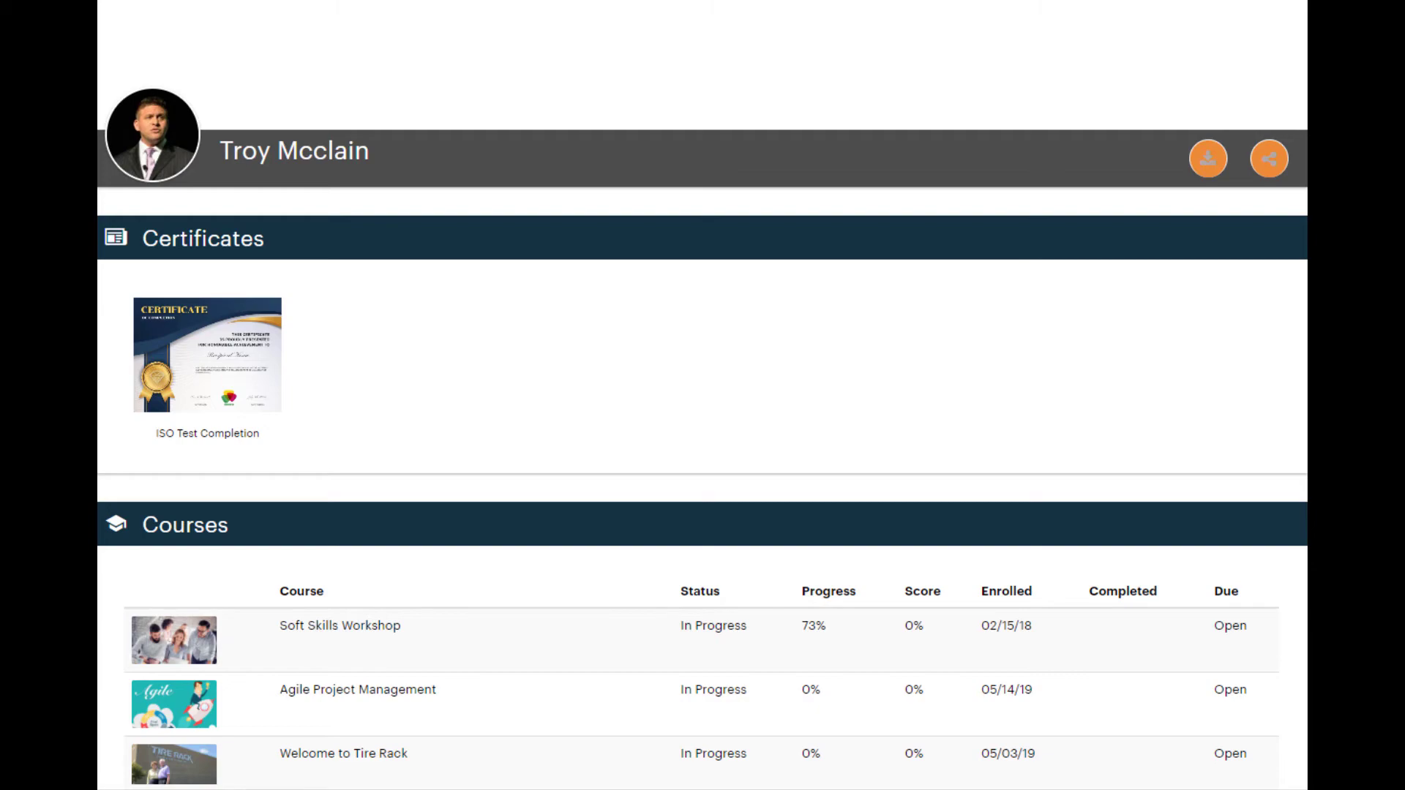
# Step: Scroll through the transcript's Courses and Events sections and back to the top
pyautogui.scroll(-20, 702, 395)
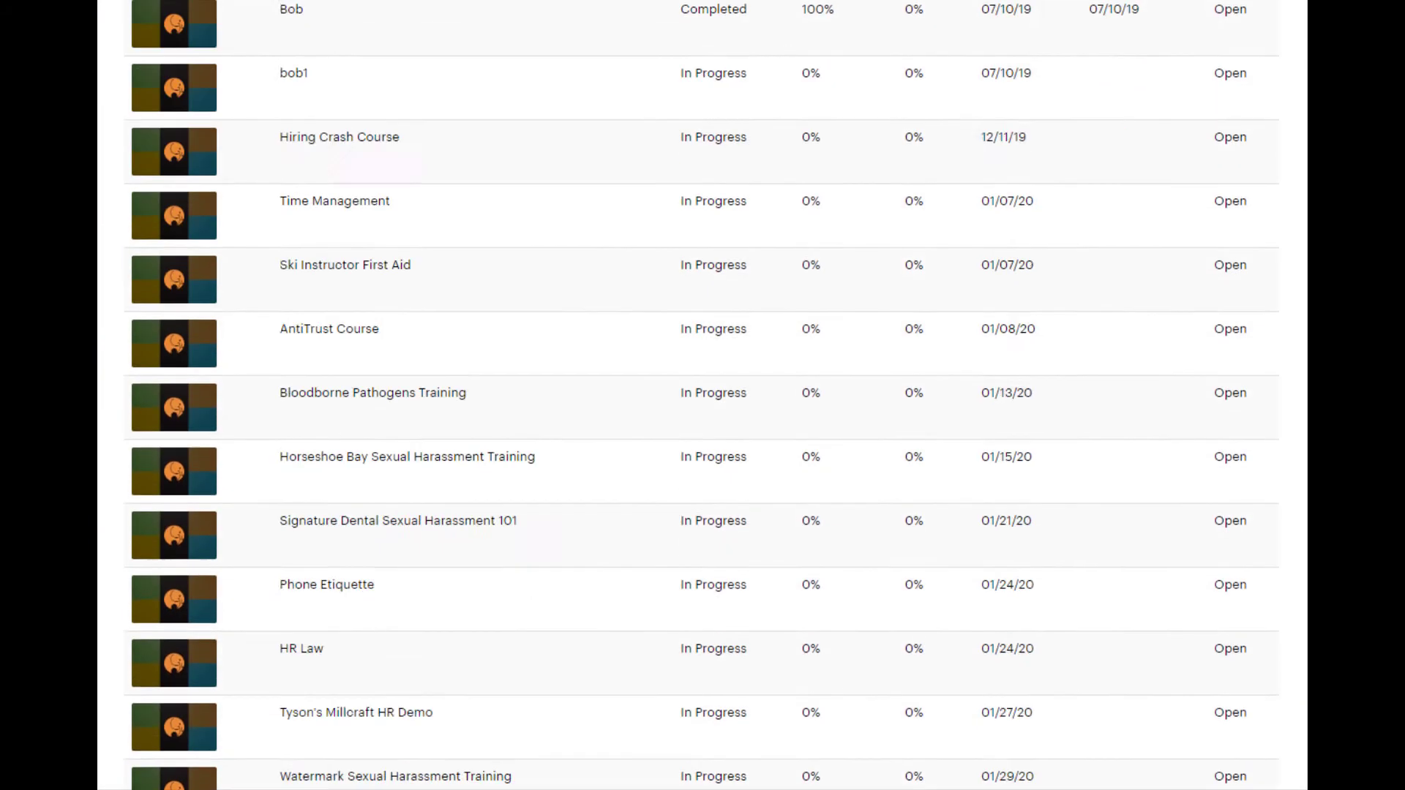
pyautogui.scroll(-20, 702, 396)
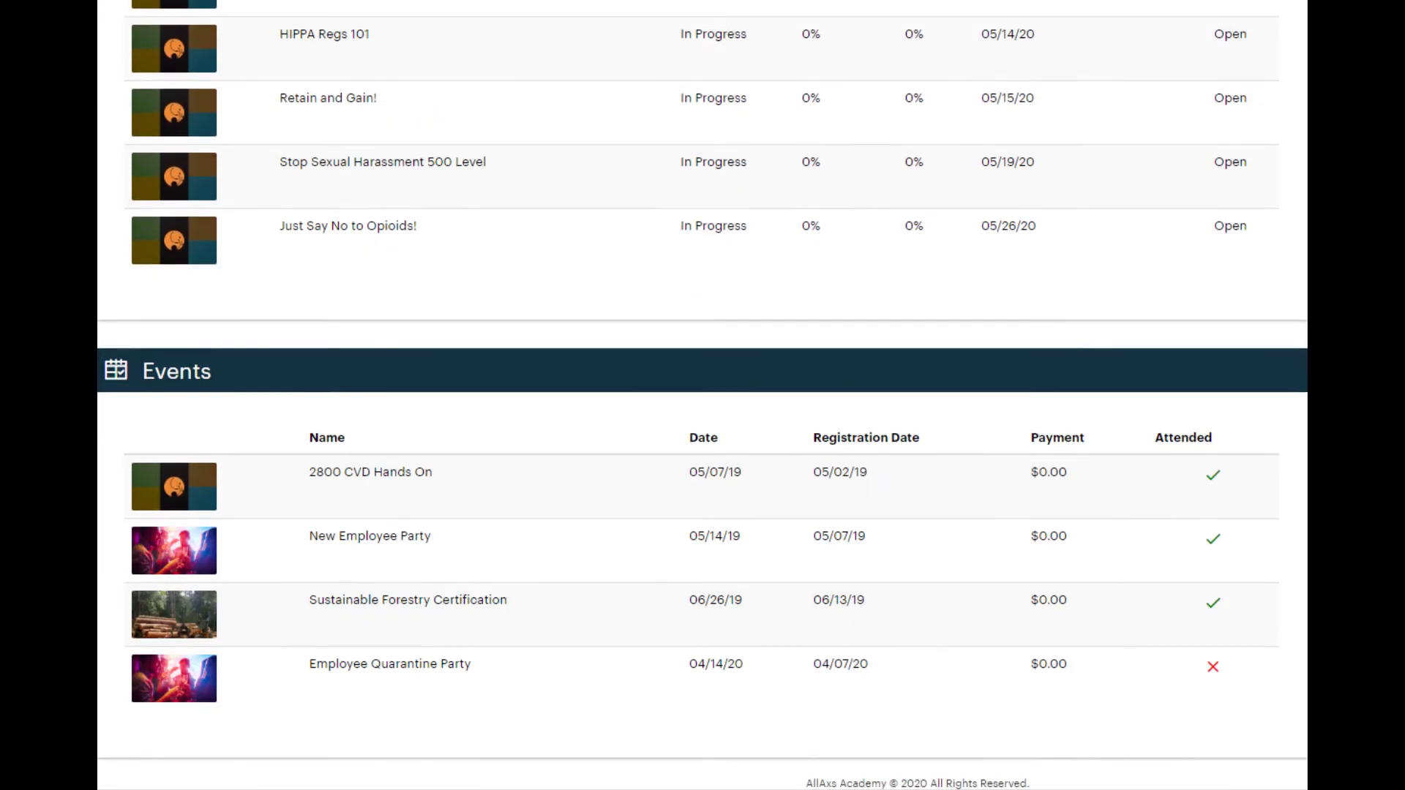
pyautogui.scroll(20, 702, 395)
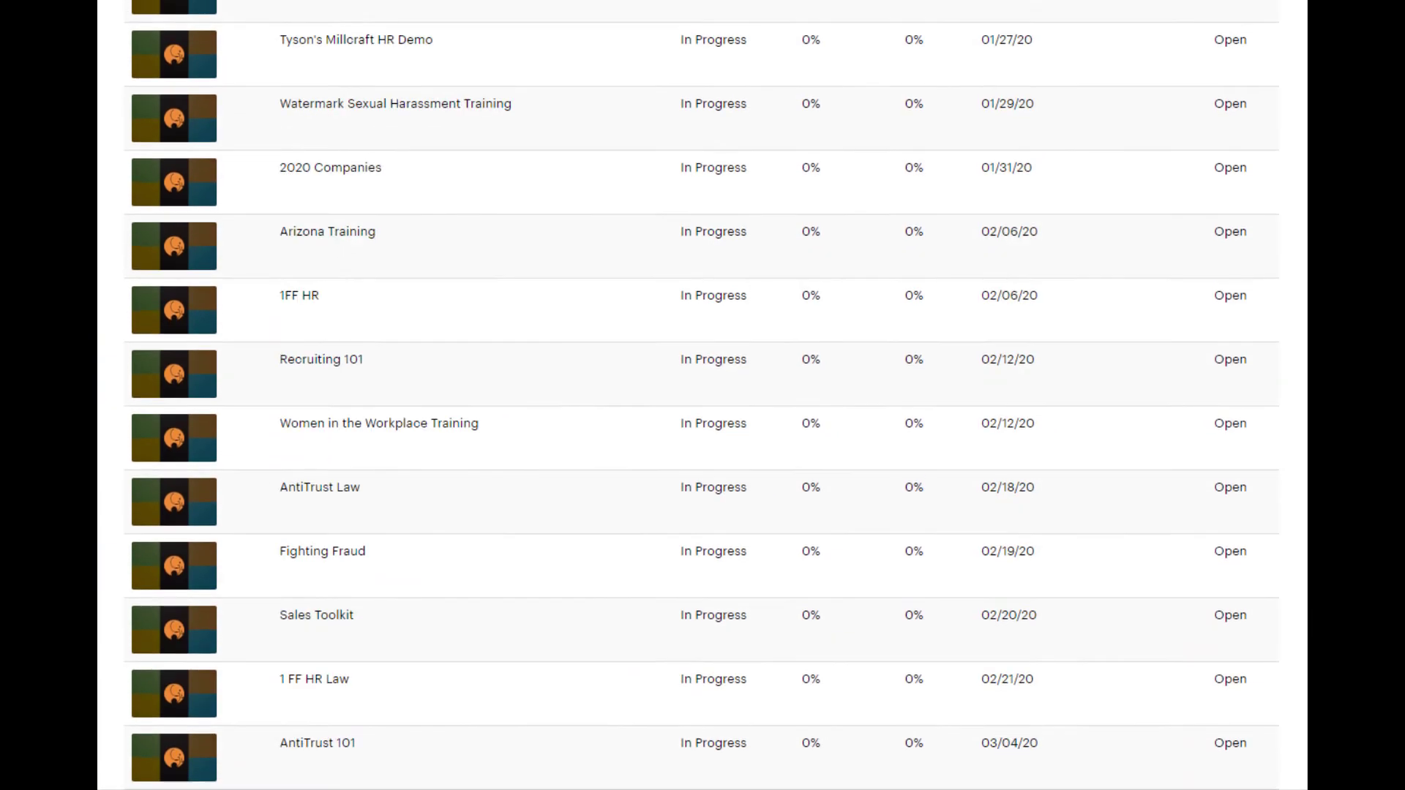
pyautogui.scroll(1, 1270, 183)
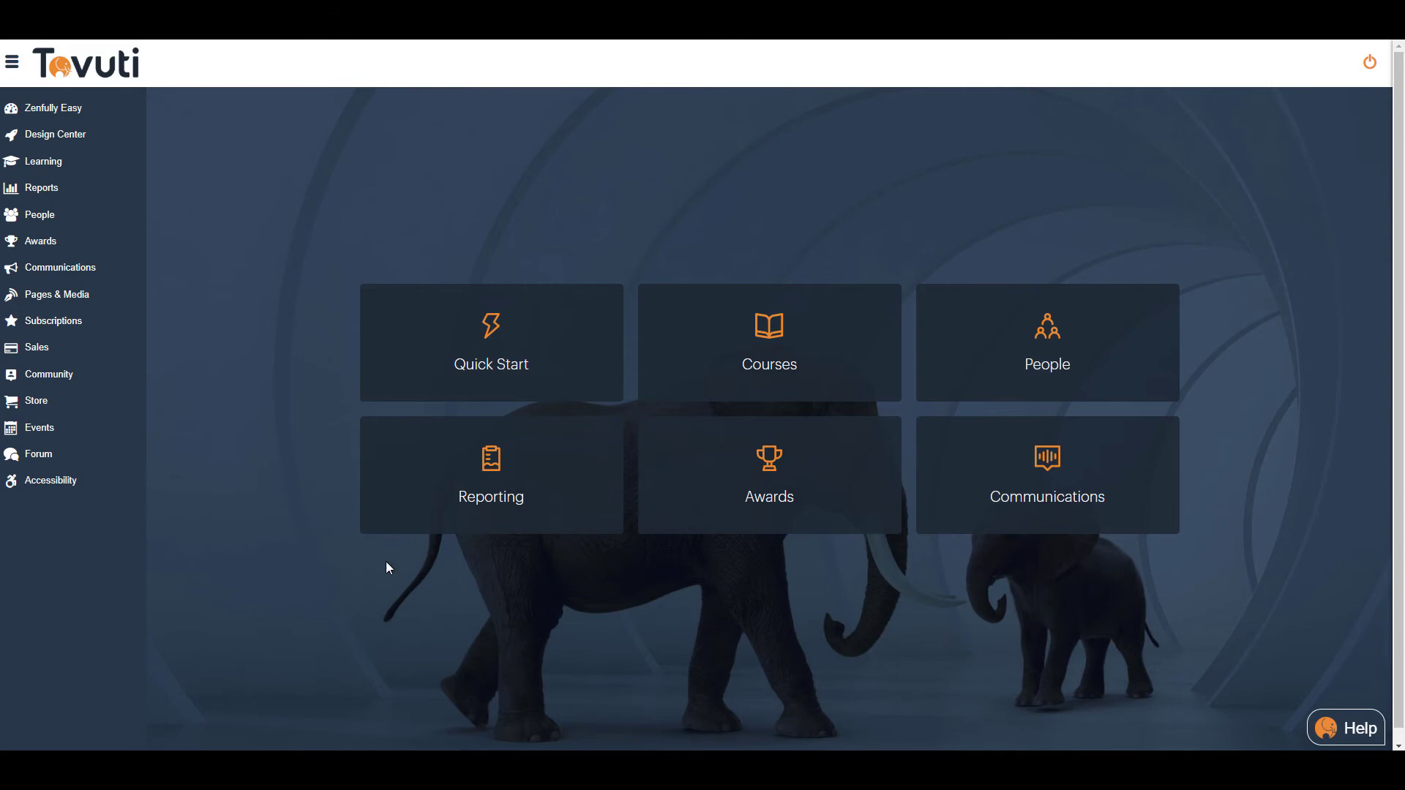
# Step: Create a course named 'Using Tovuti To Train Others' under Learning > Courses and save it
pyautogui.click(53, 163)
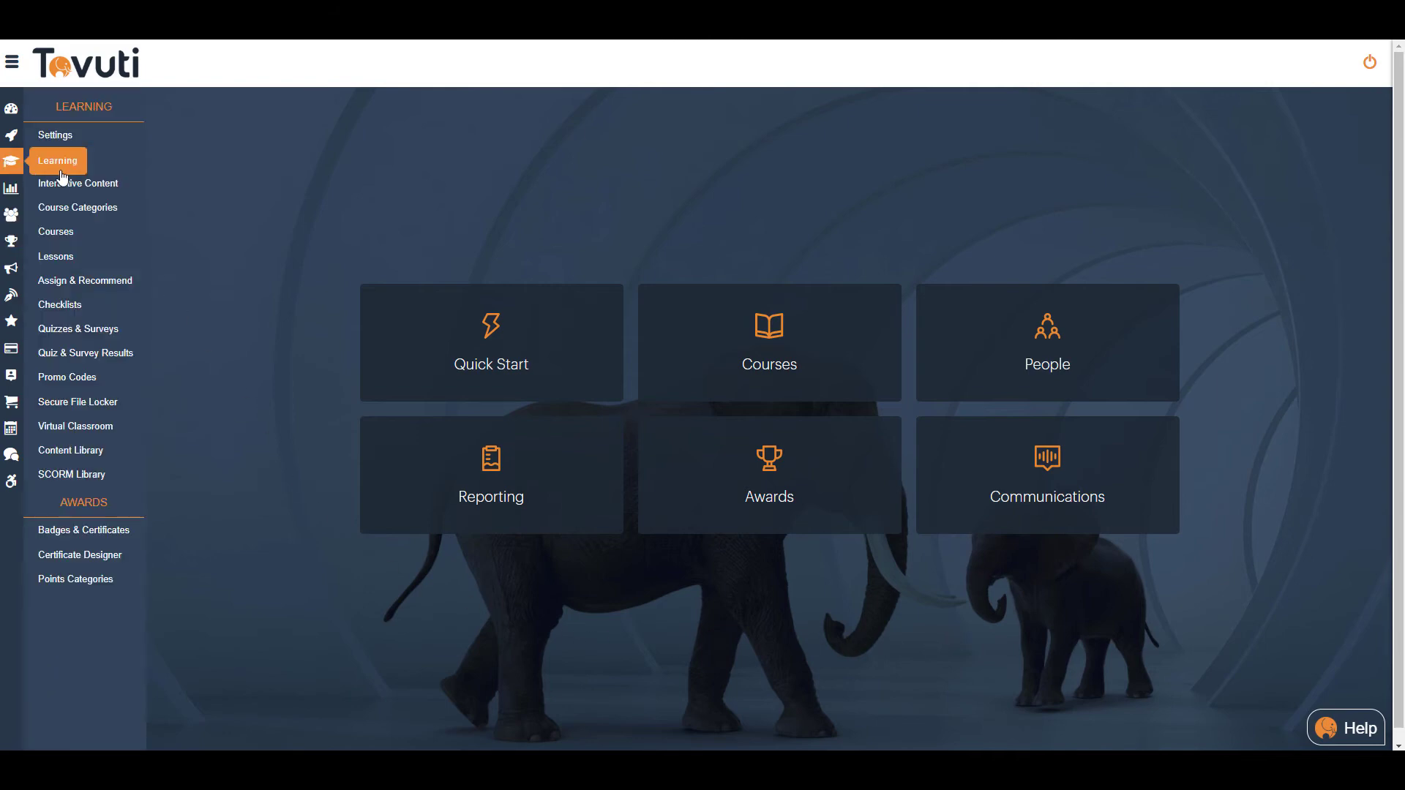
pyautogui.click(69, 231)
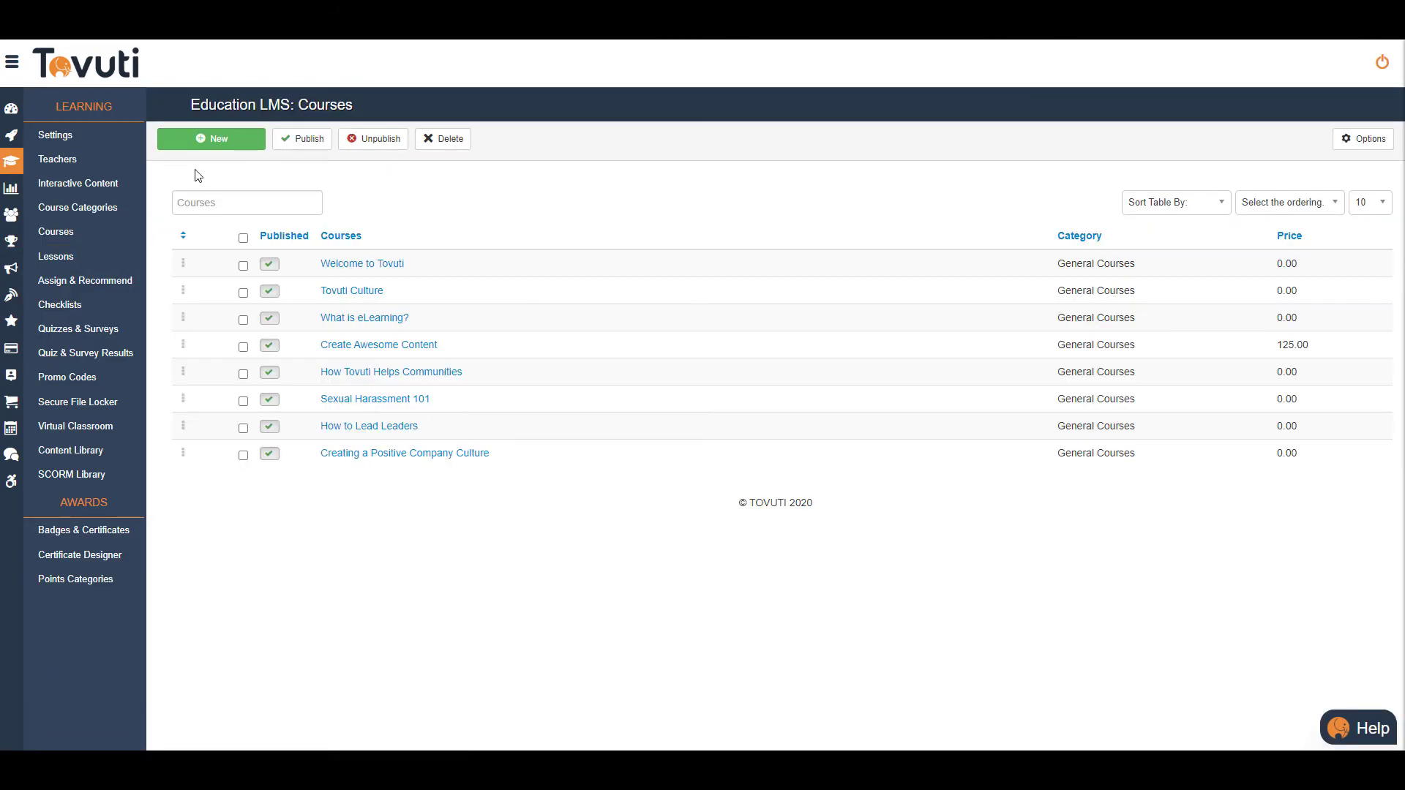
pyautogui.click(223, 144)
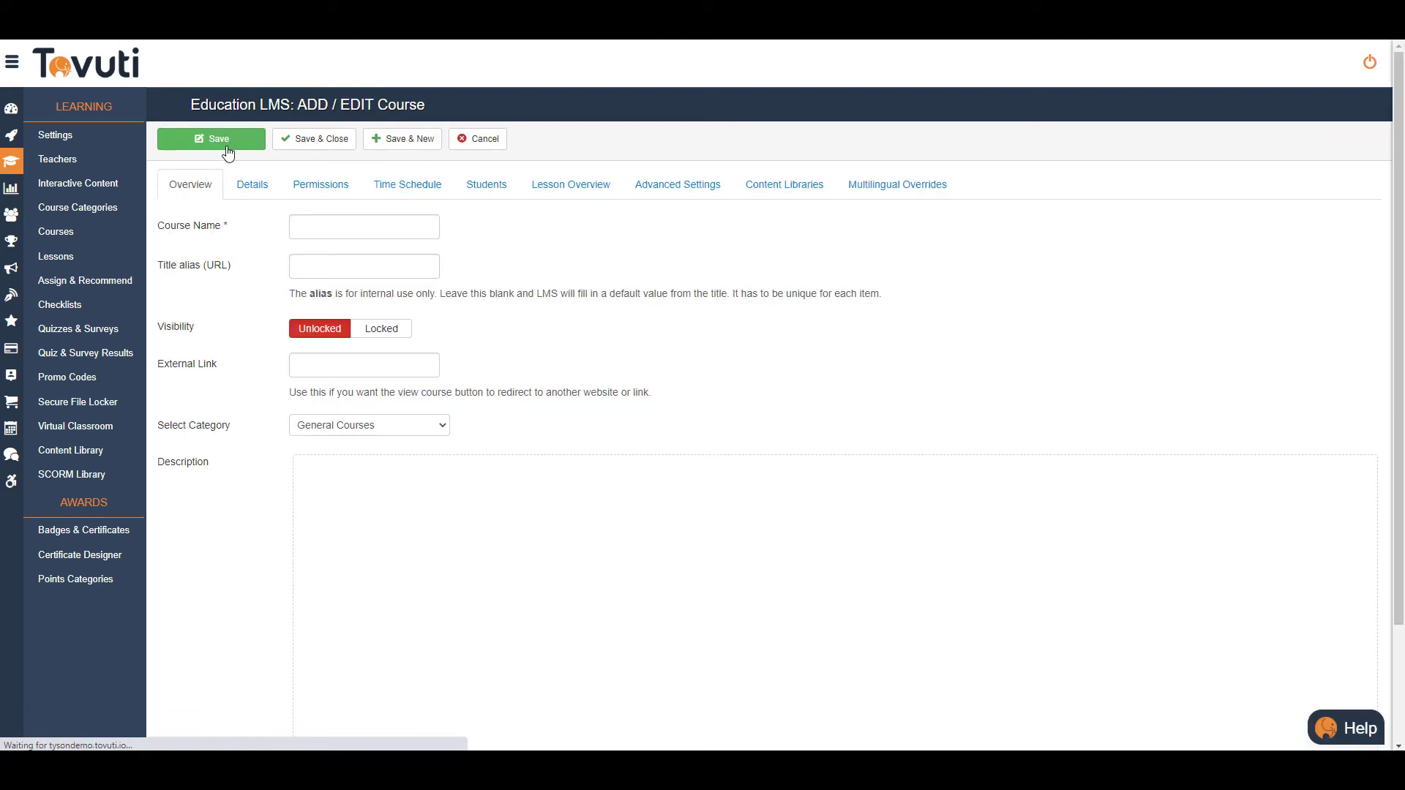
pyautogui.click(318, 226)
pyautogui.write('Using Tovuti To Train Others')
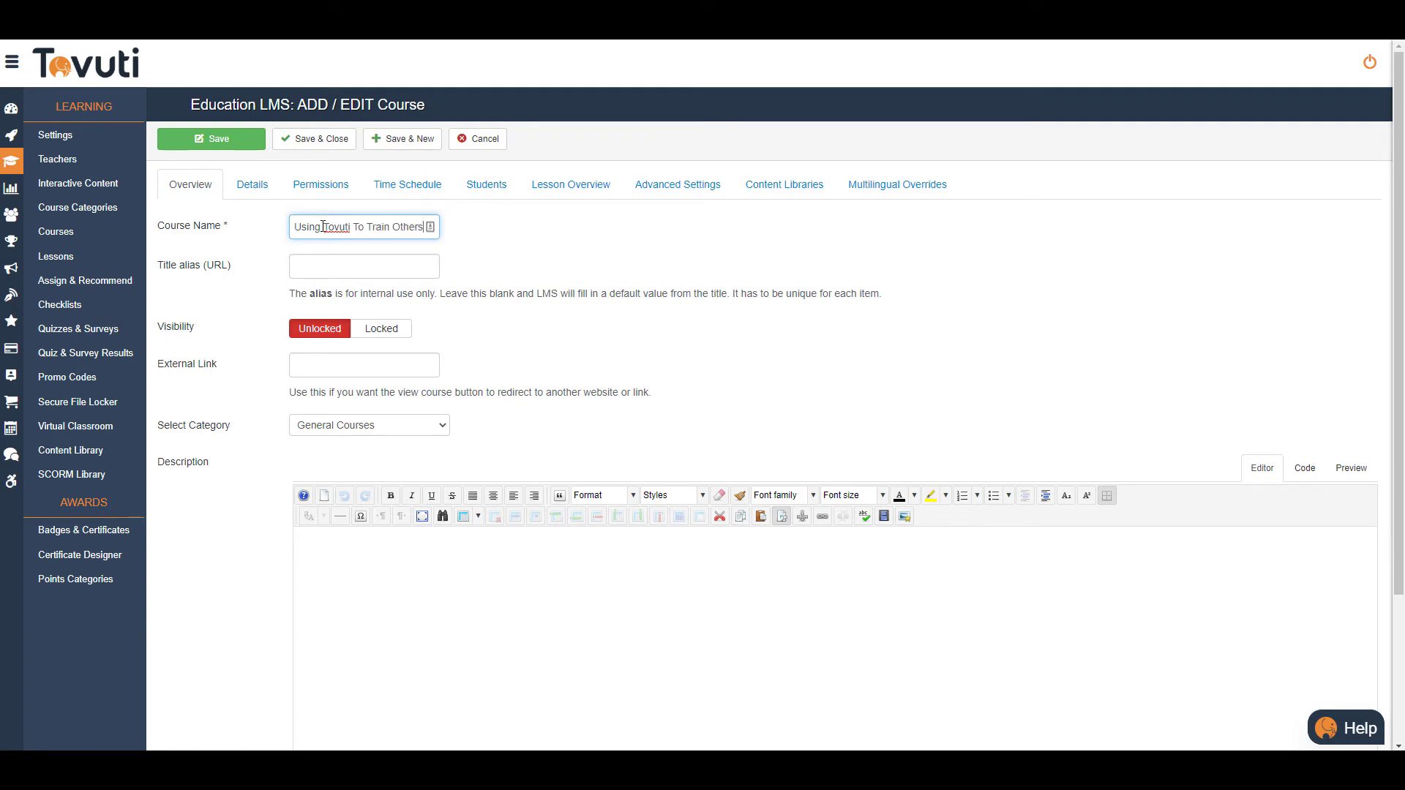
pyautogui.click(347, 146)
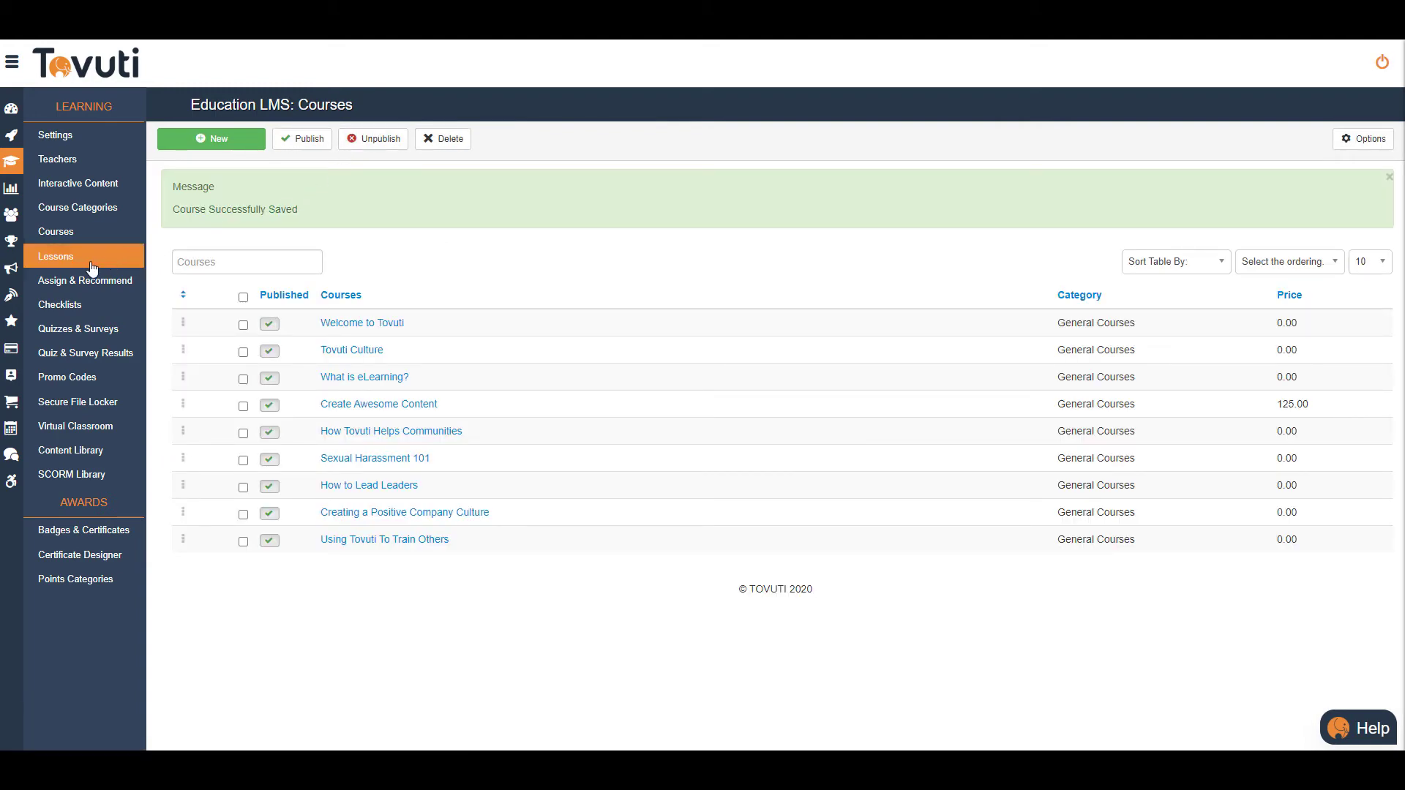
# Step: Create a new lesson and assign it to the Using Tovuti To Train Others course
pyautogui.click(64, 265)
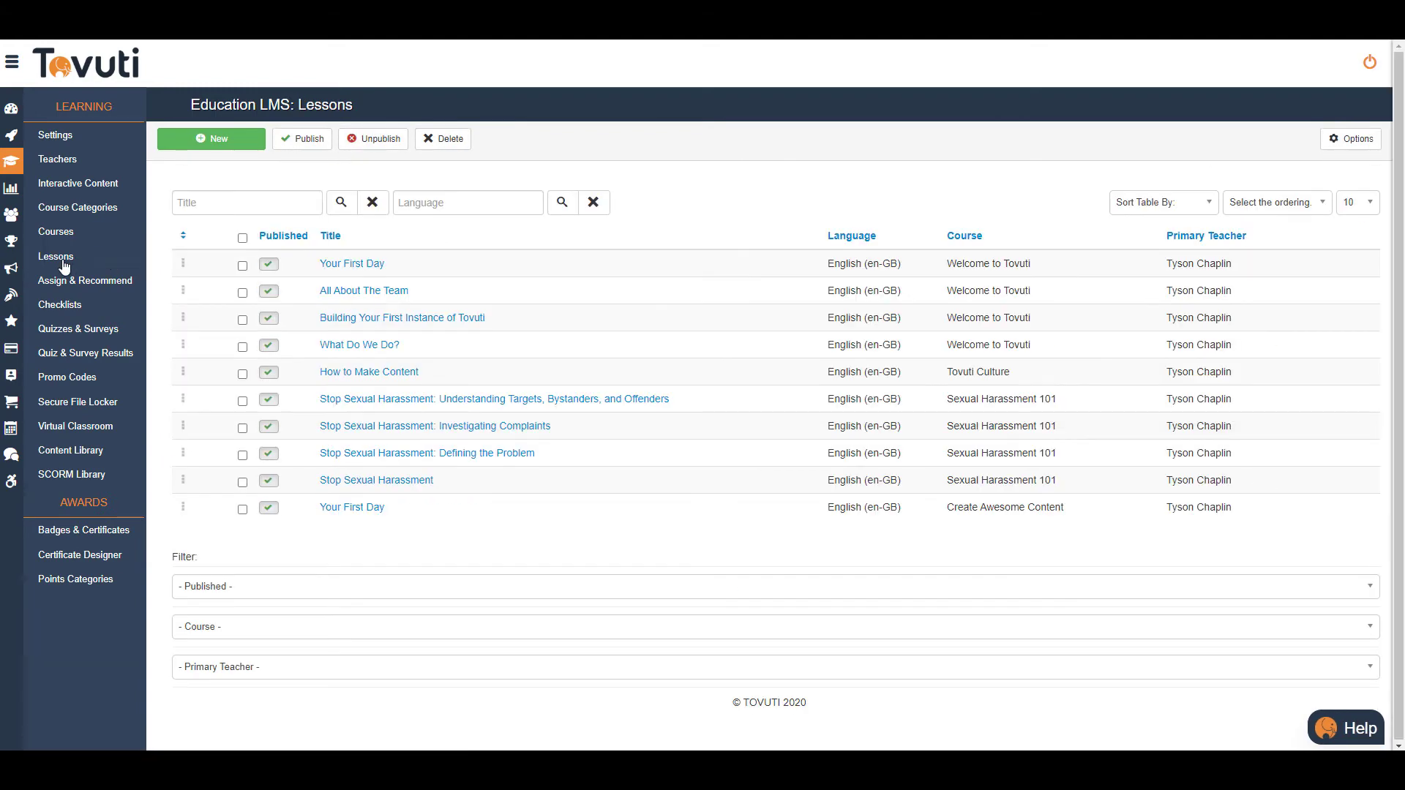
pyautogui.click(214, 141)
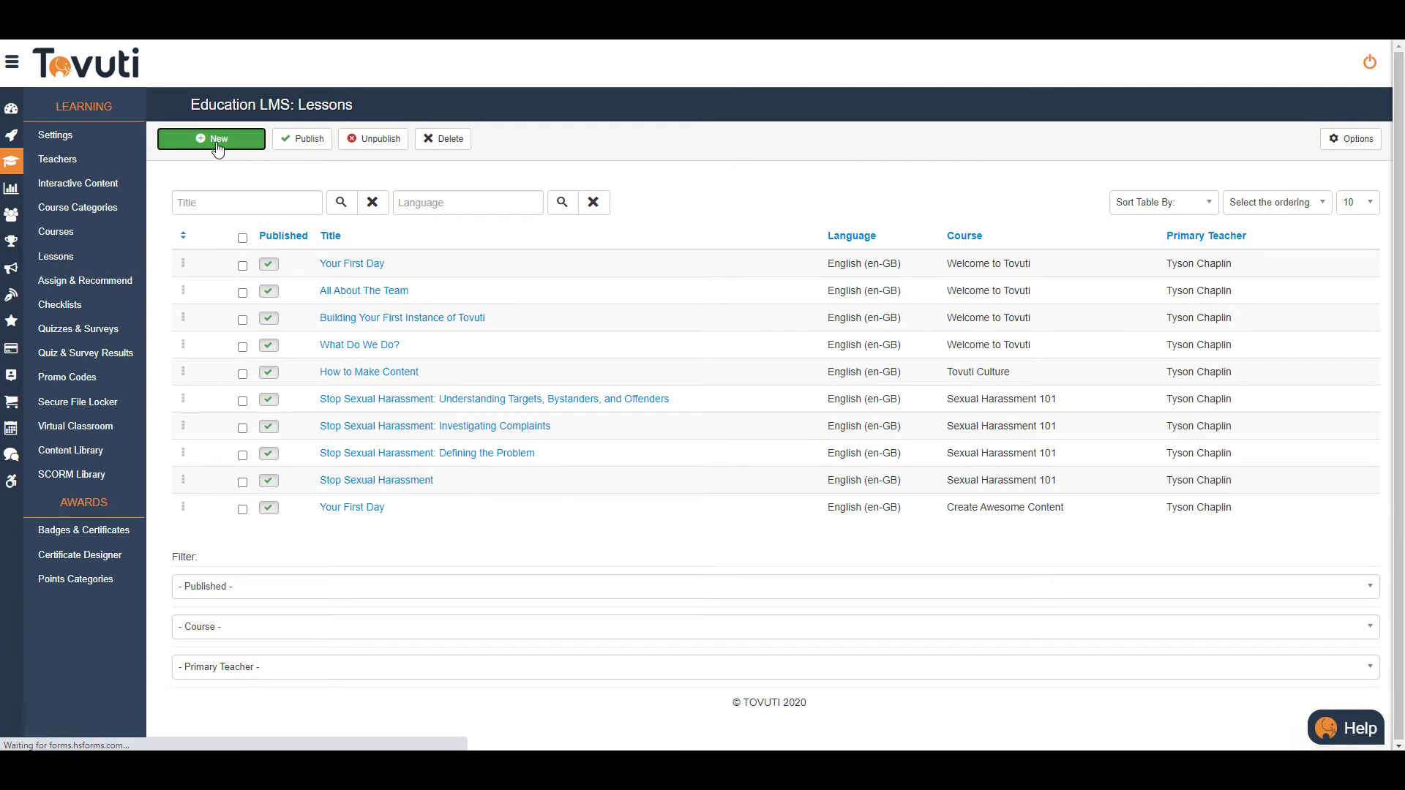
pyautogui.click(314, 220)
pyautogui.write('How to Implement Tovuti')
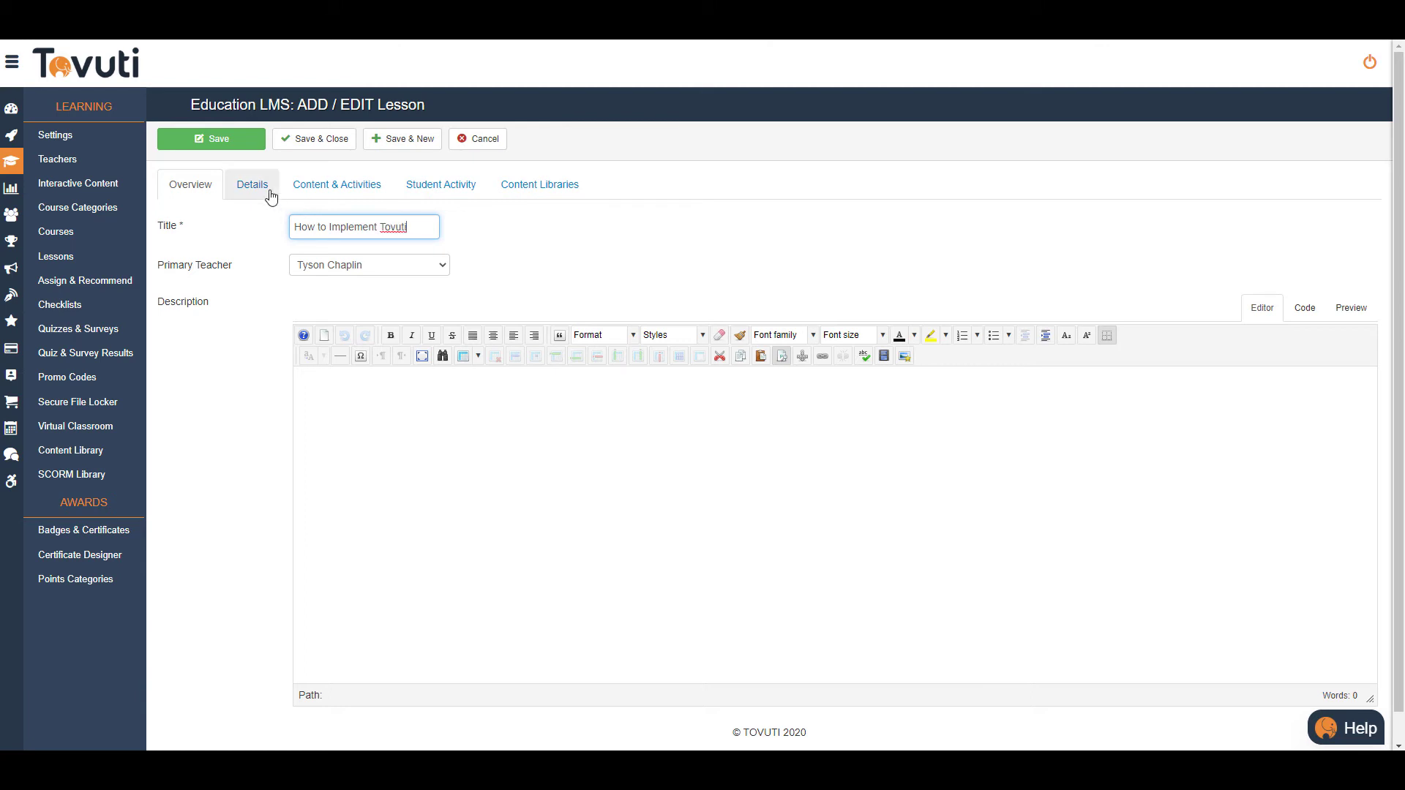
pyautogui.click(256, 187)
pyautogui.click(442, 226)
pyautogui.click(330, 361)
# Step: Add a student activity to the lesson, keeping PowerPoint Presentation as its type
pyautogui.click(355, 187)
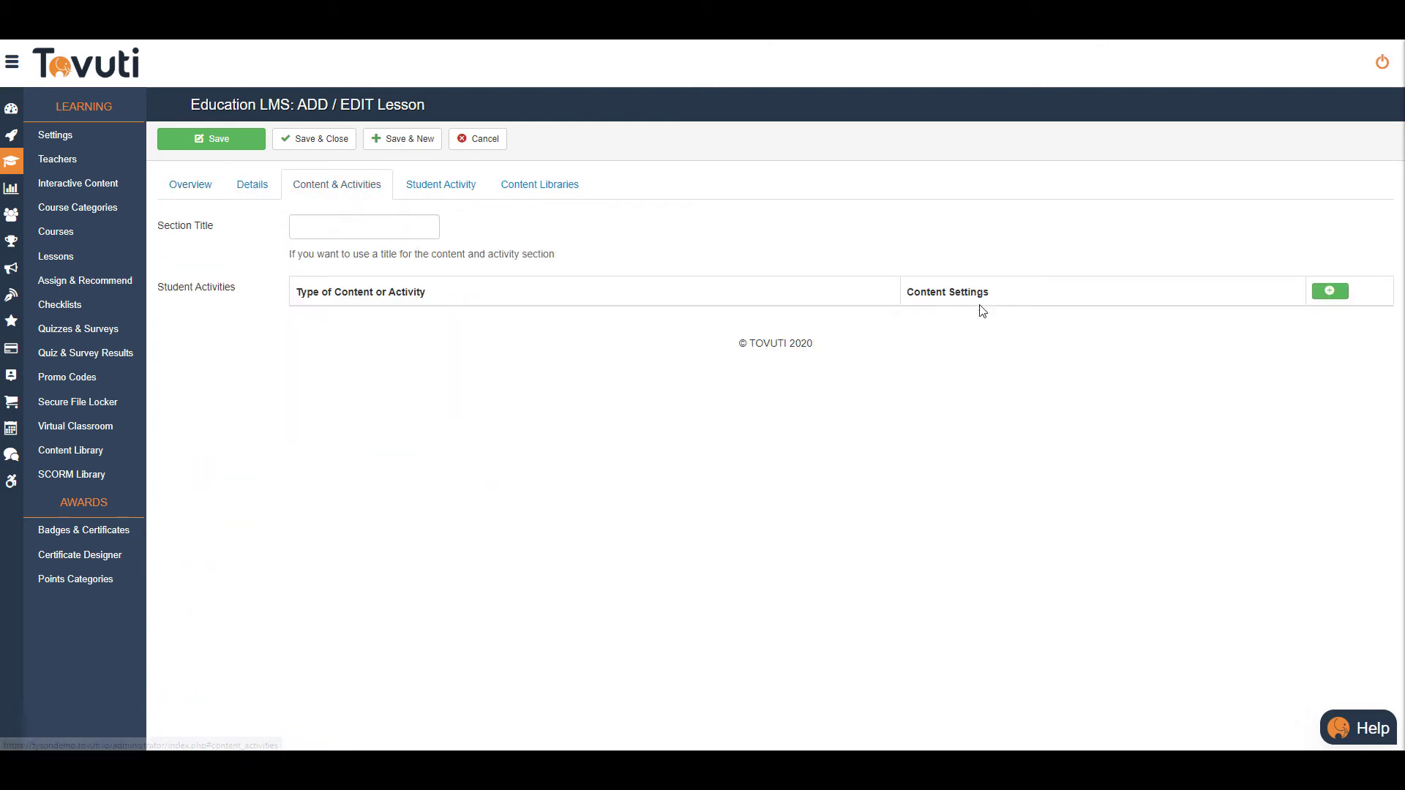
pyautogui.click(1330, 295)
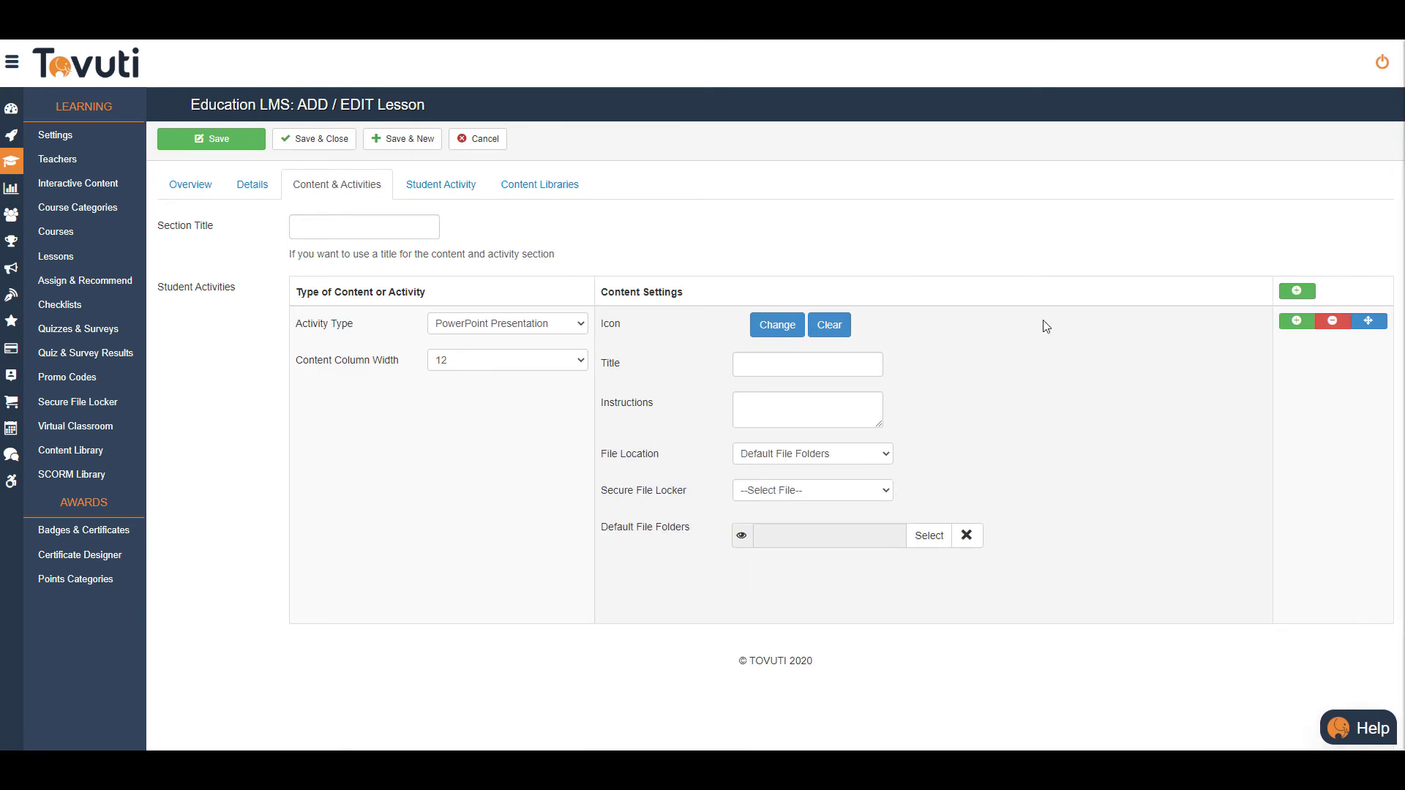
pyautogui.click(581, 325)
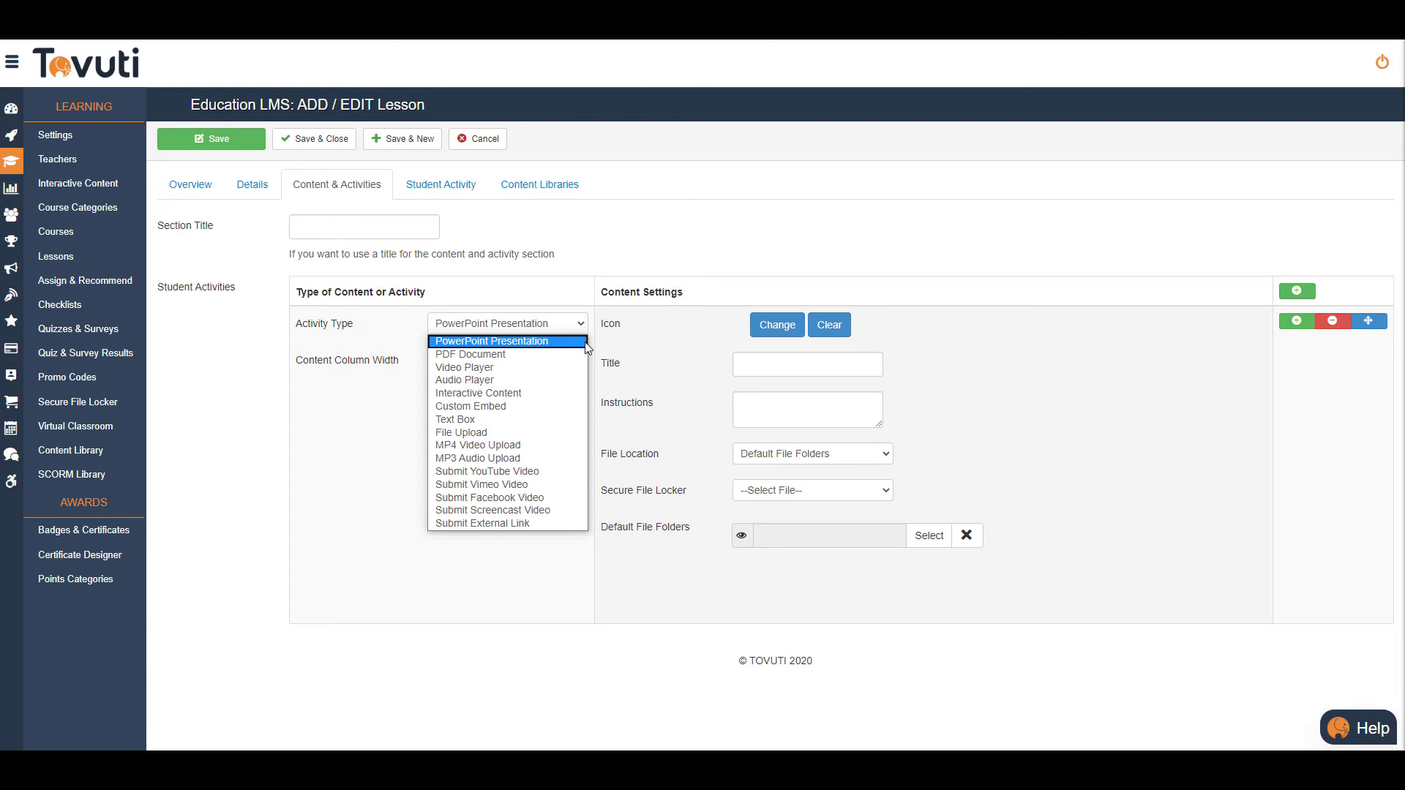
pyautogui.click(584, 342)
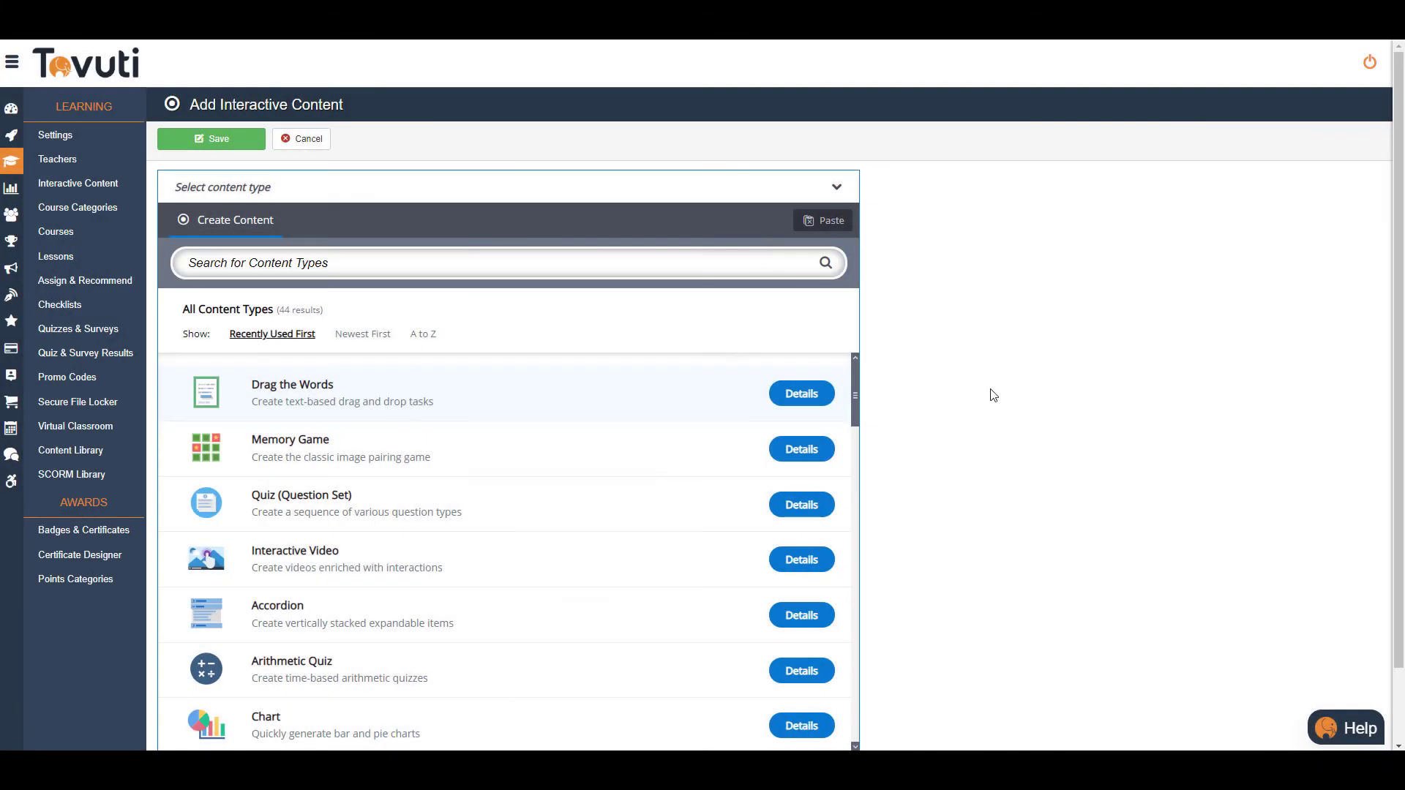
# Step: Scroll down and back up through the list of 44 interactive content types
pyautogui.scroll(-2, 1013, 414)
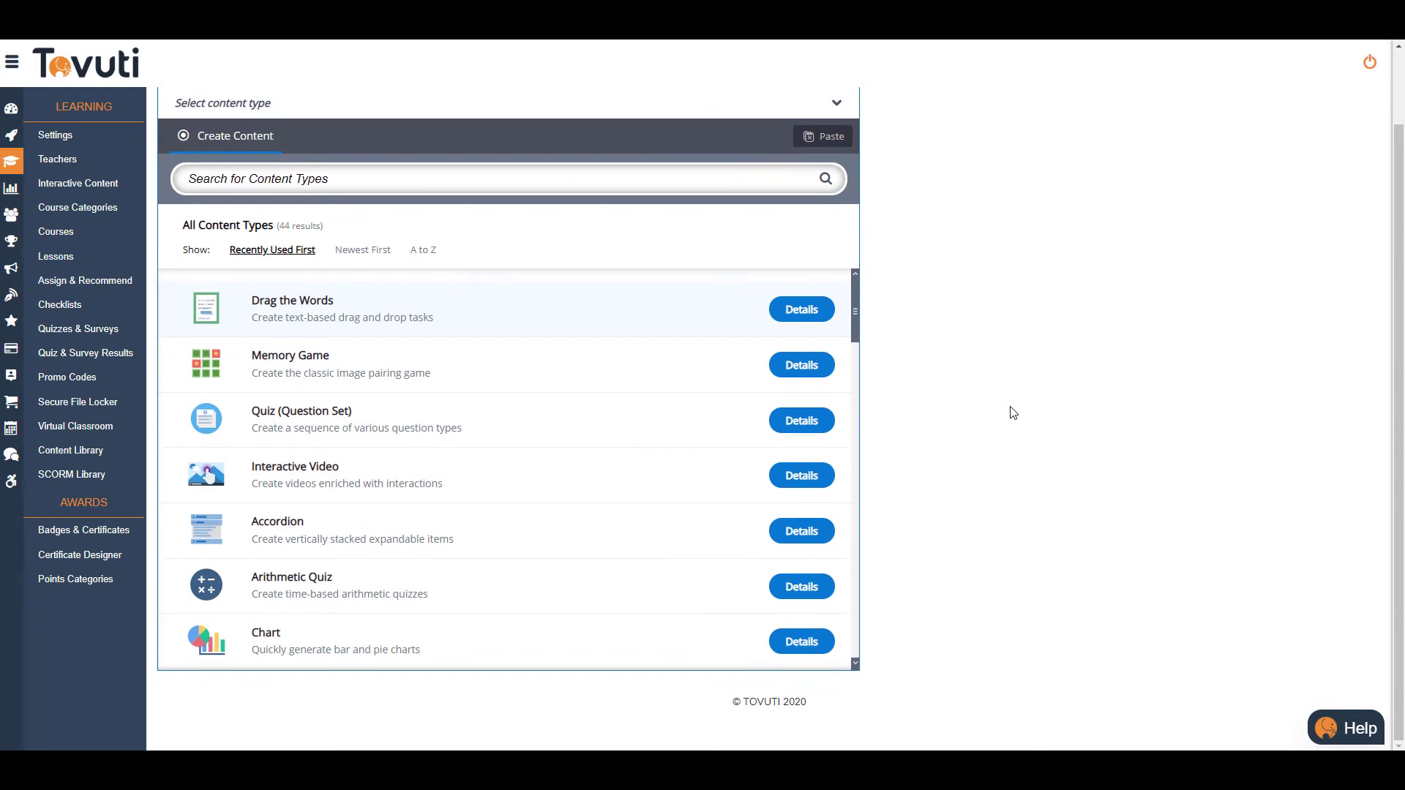
pyautogui.scroll(-2, 642, 444)
pyautogui.scroll(-5, 642, 445)
pyautogui.scroll(-4, 642, 442)
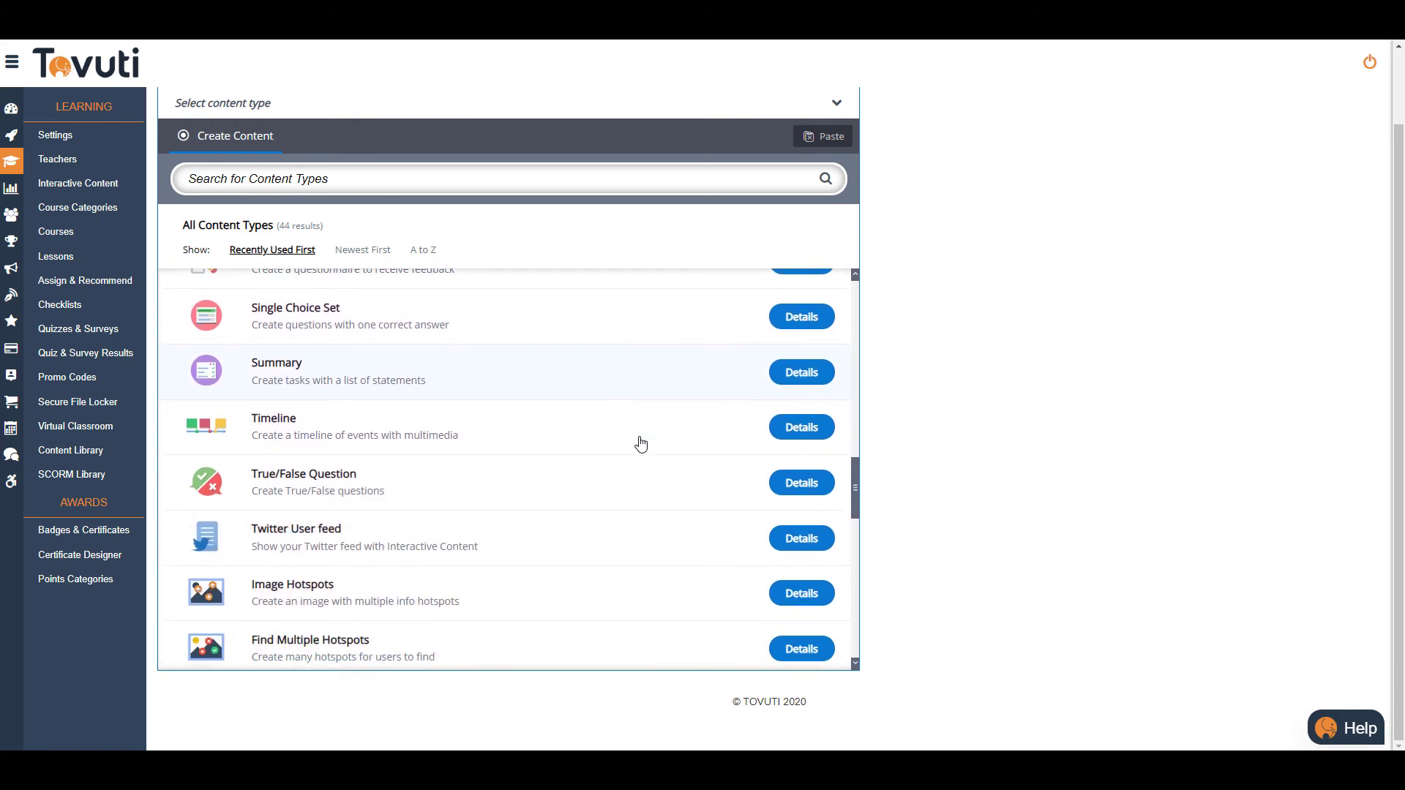
pyautogui.scroll(-11, 640, 444)
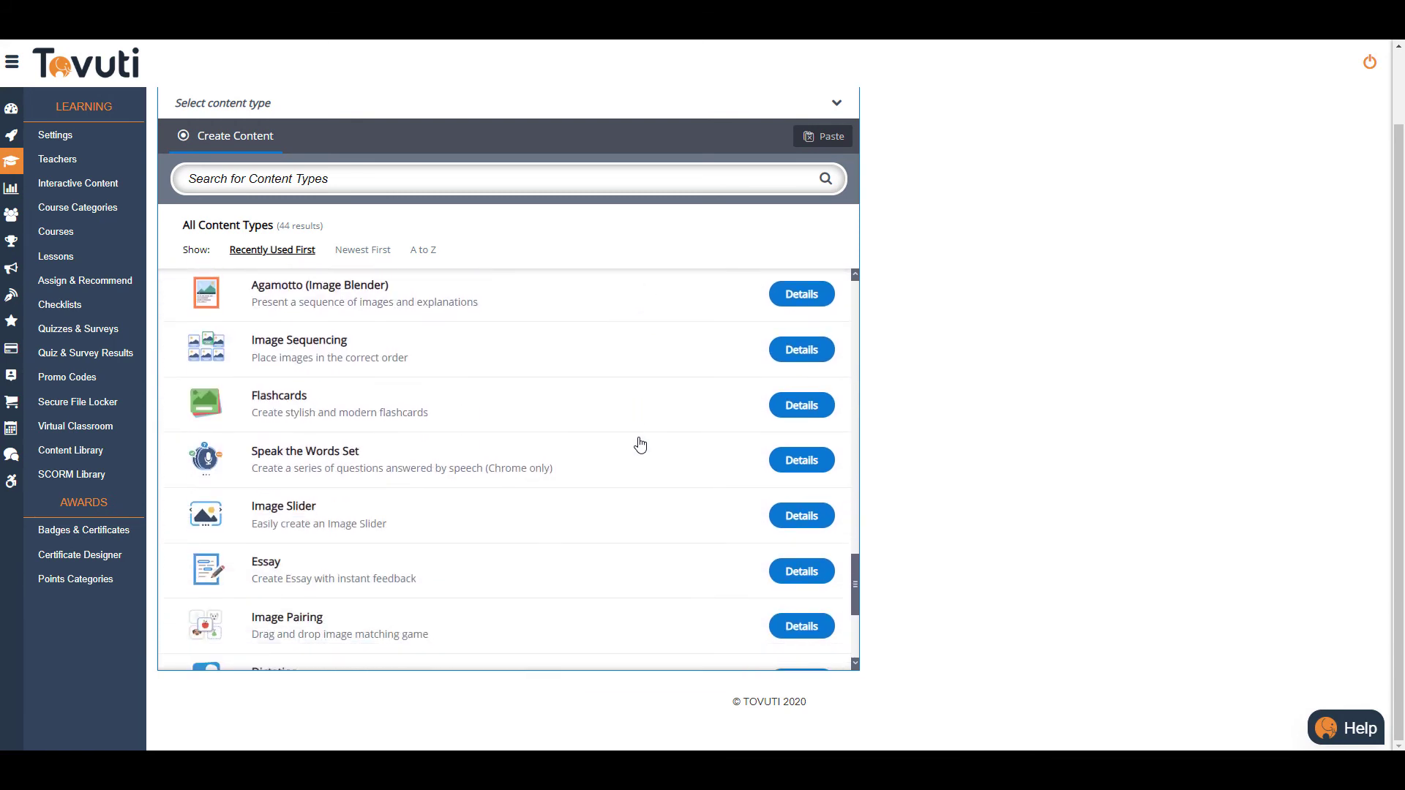
pyautogui.scroll(-4, 640, 444)
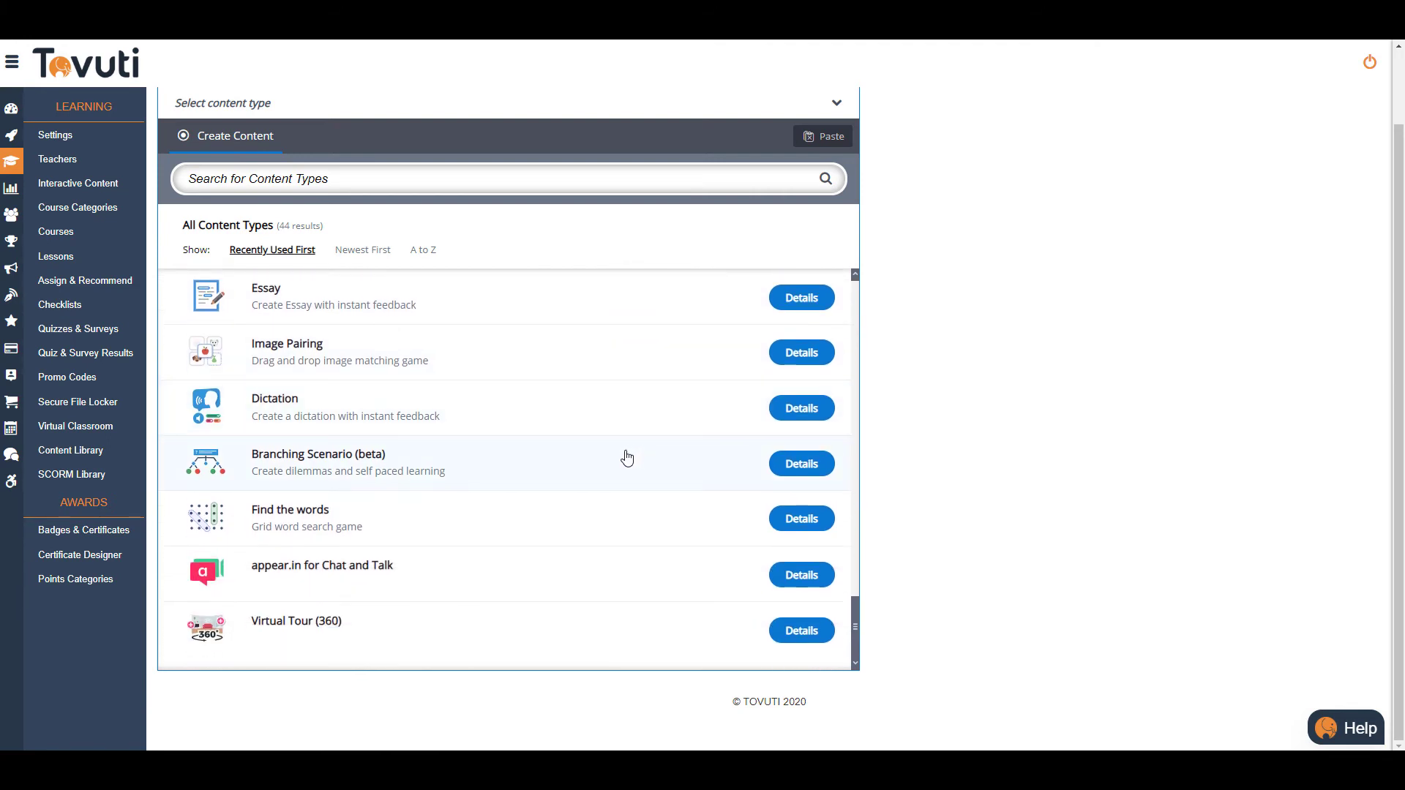
pyautogui.scroll(6, 628, 459)
pyautogui.scroll(6, 627, 462)
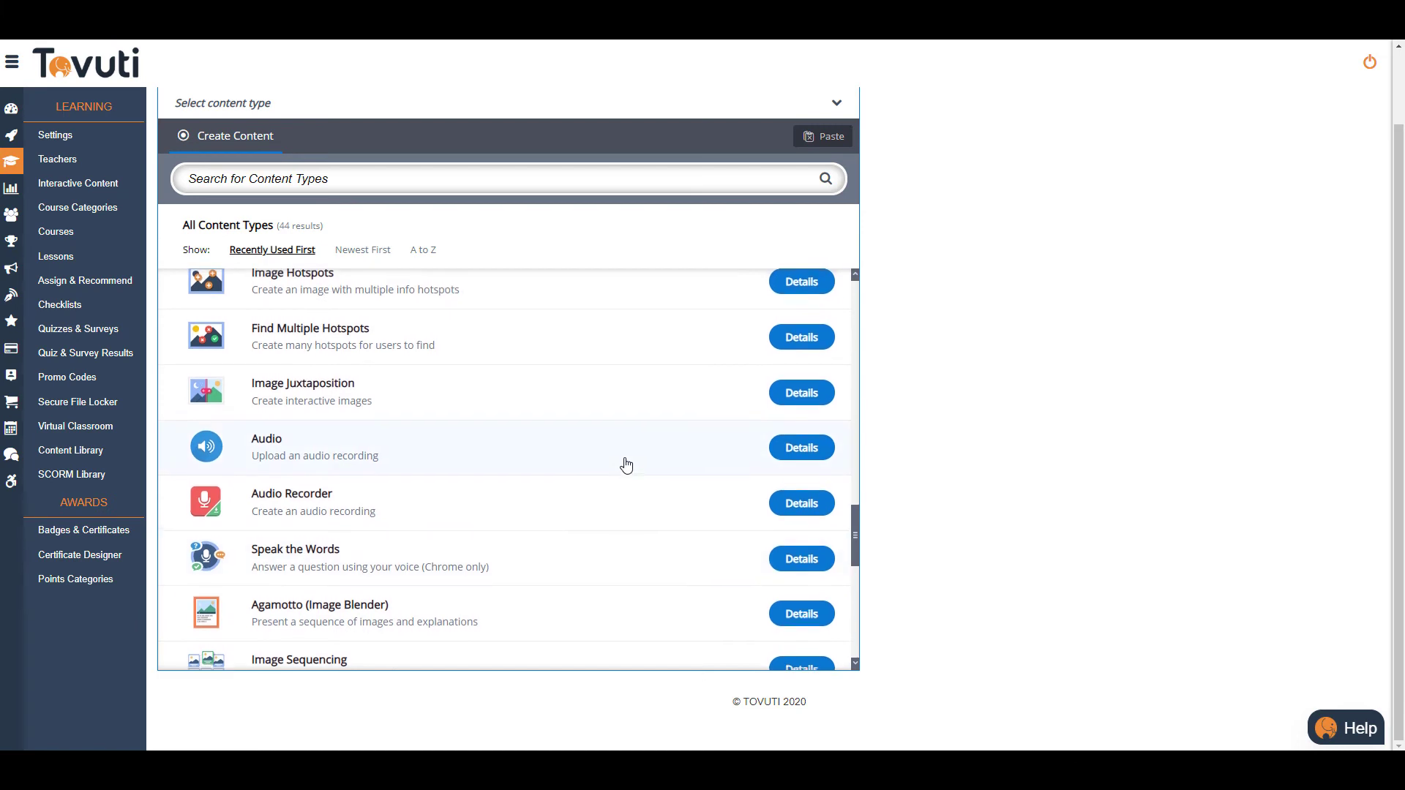
pyautogui.scroll(6, 627, 466)
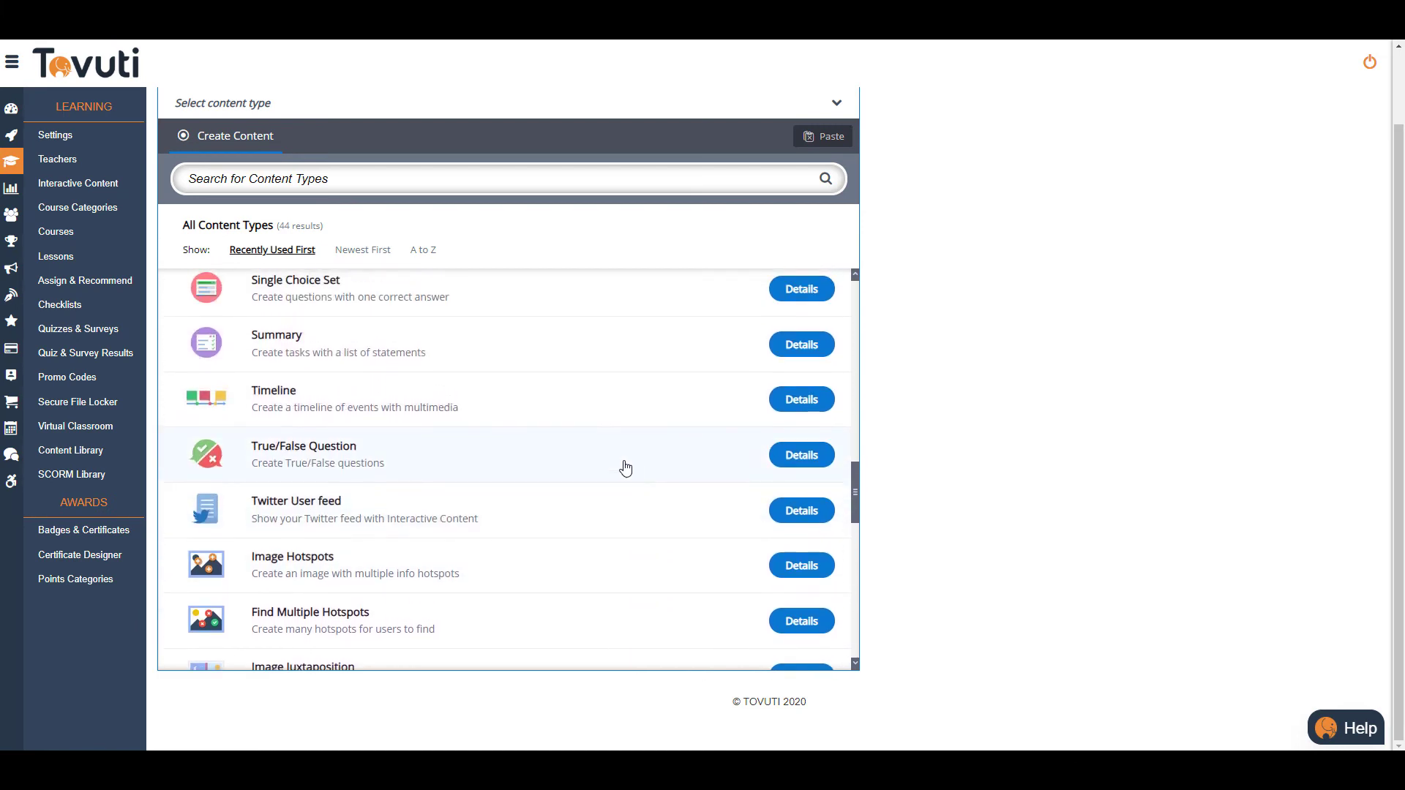
pyautogui.scroll(6, 626, 469)
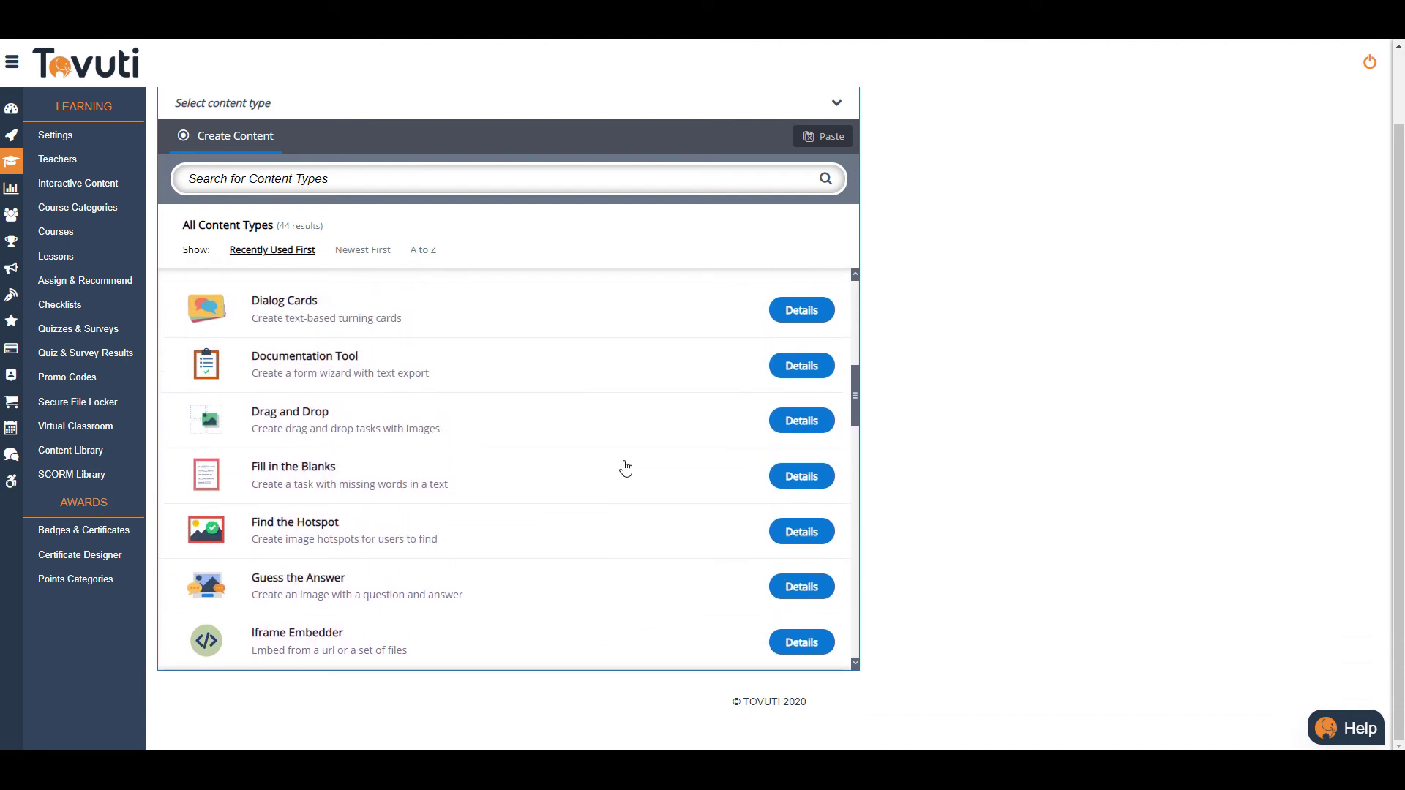
pyautogui.scroll(6, 625, 469)
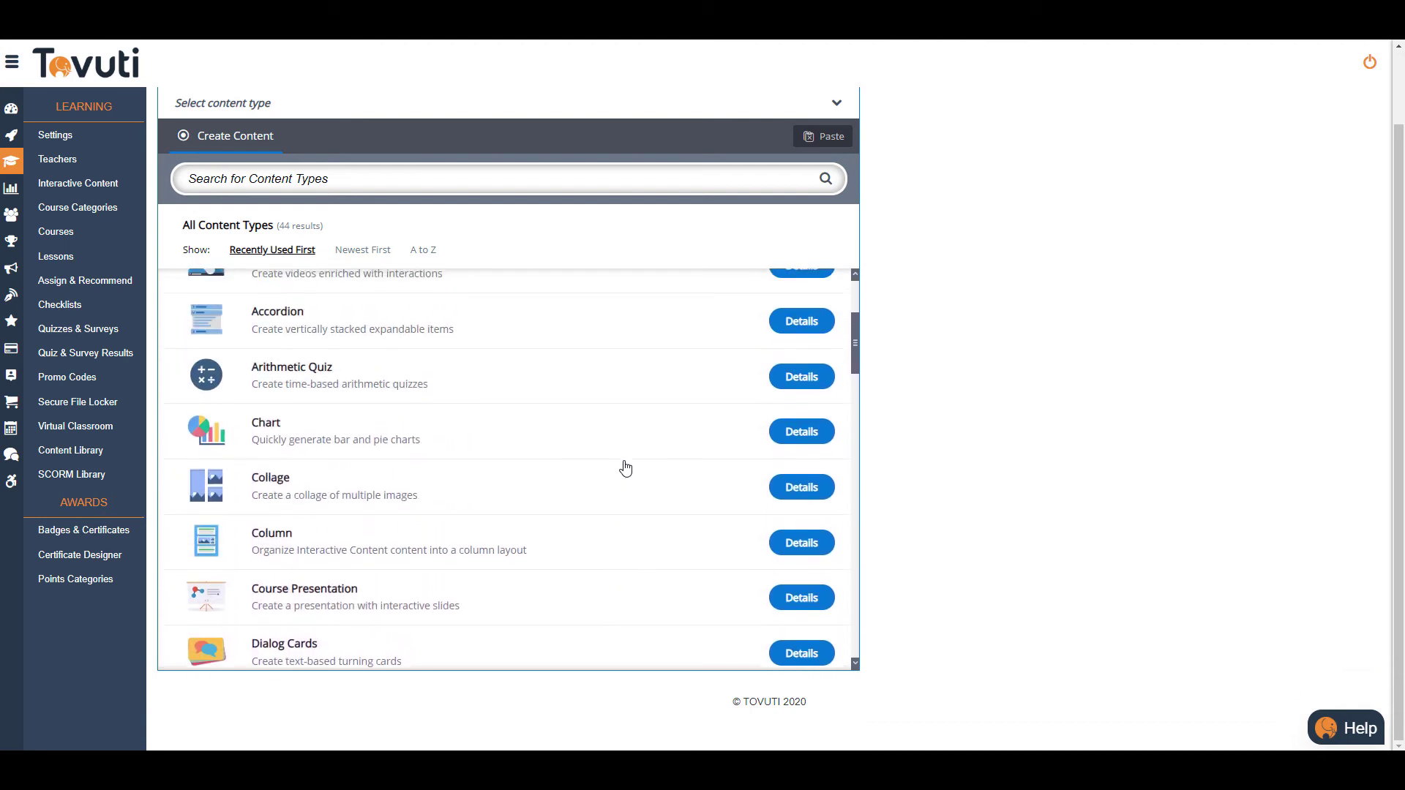
pyautogui.scroll(4, 626, 469)
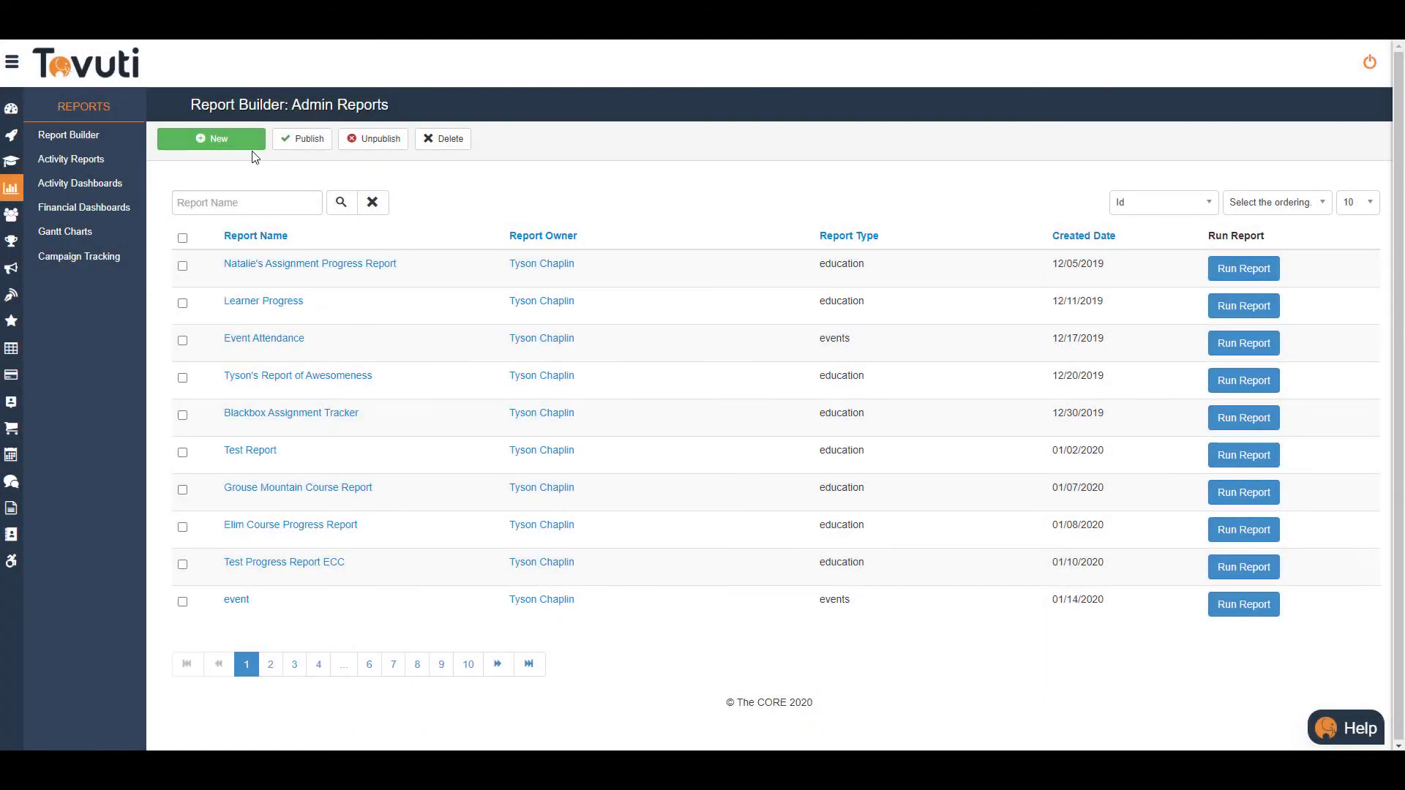
# Step: Create a new Education report named 'Progress Report' that includes the user email field, and save it
pyautogui.click(245, 143)
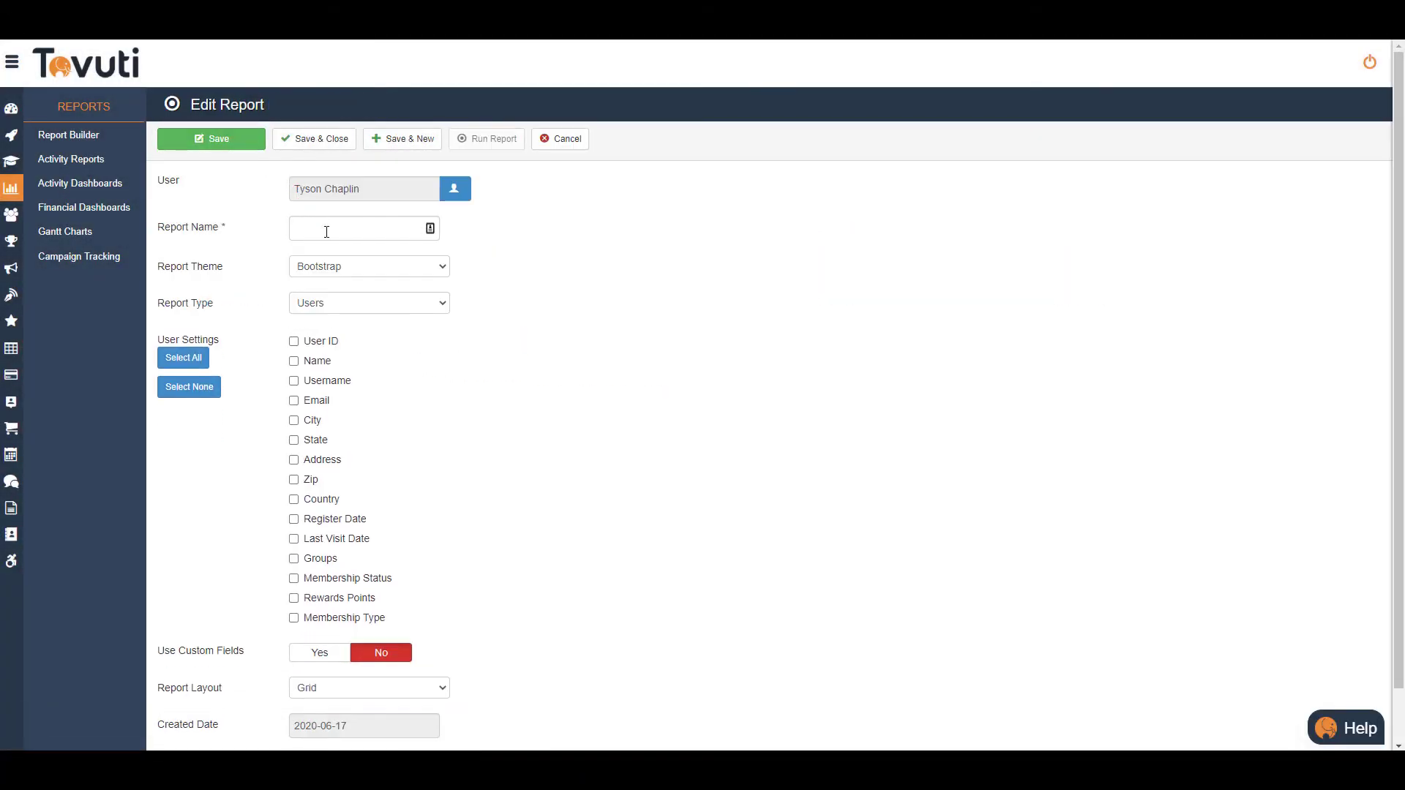
pyautogui.click(327, 234)
pyautogui.write('Progress Report')
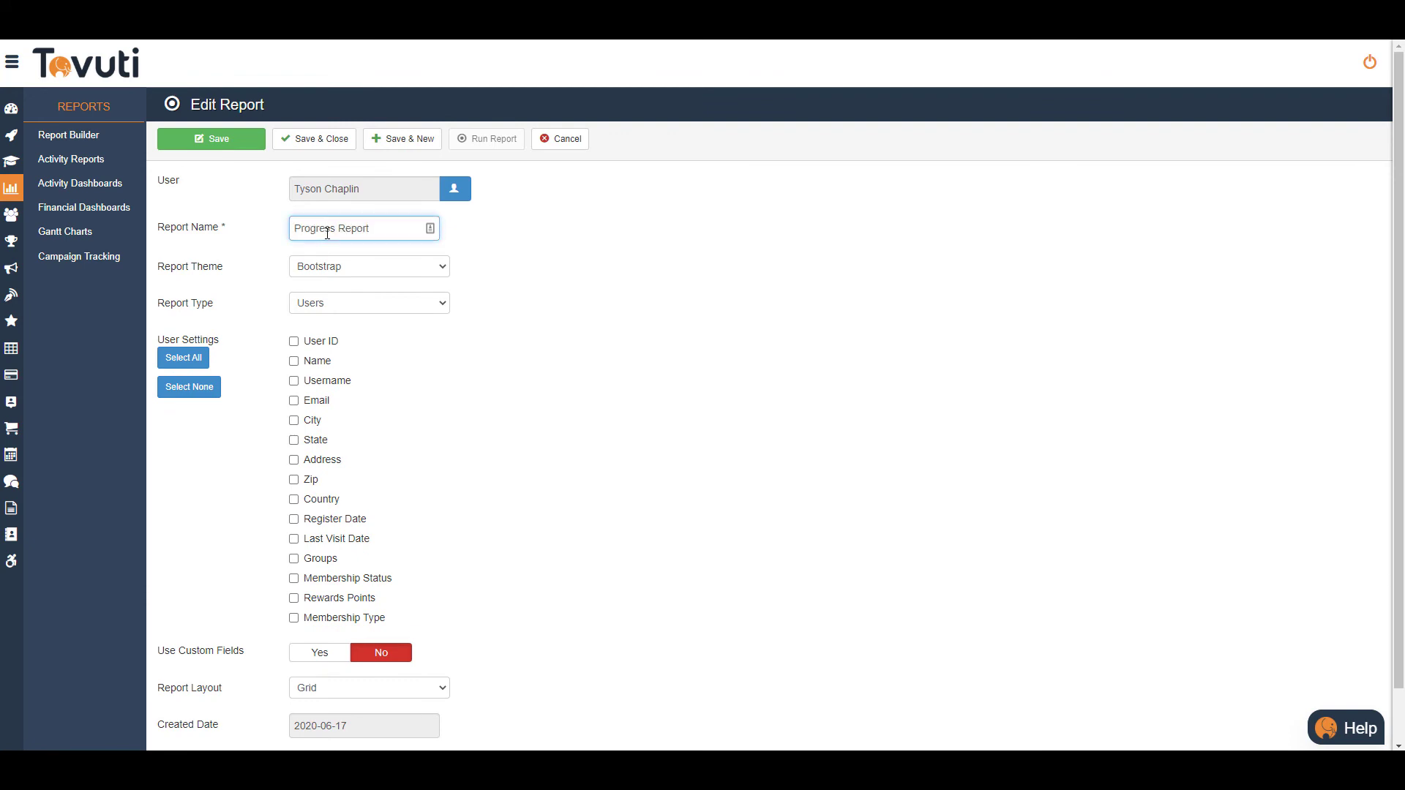
pyautogui.click(352, 304)
pyautogui.click(345, 358)
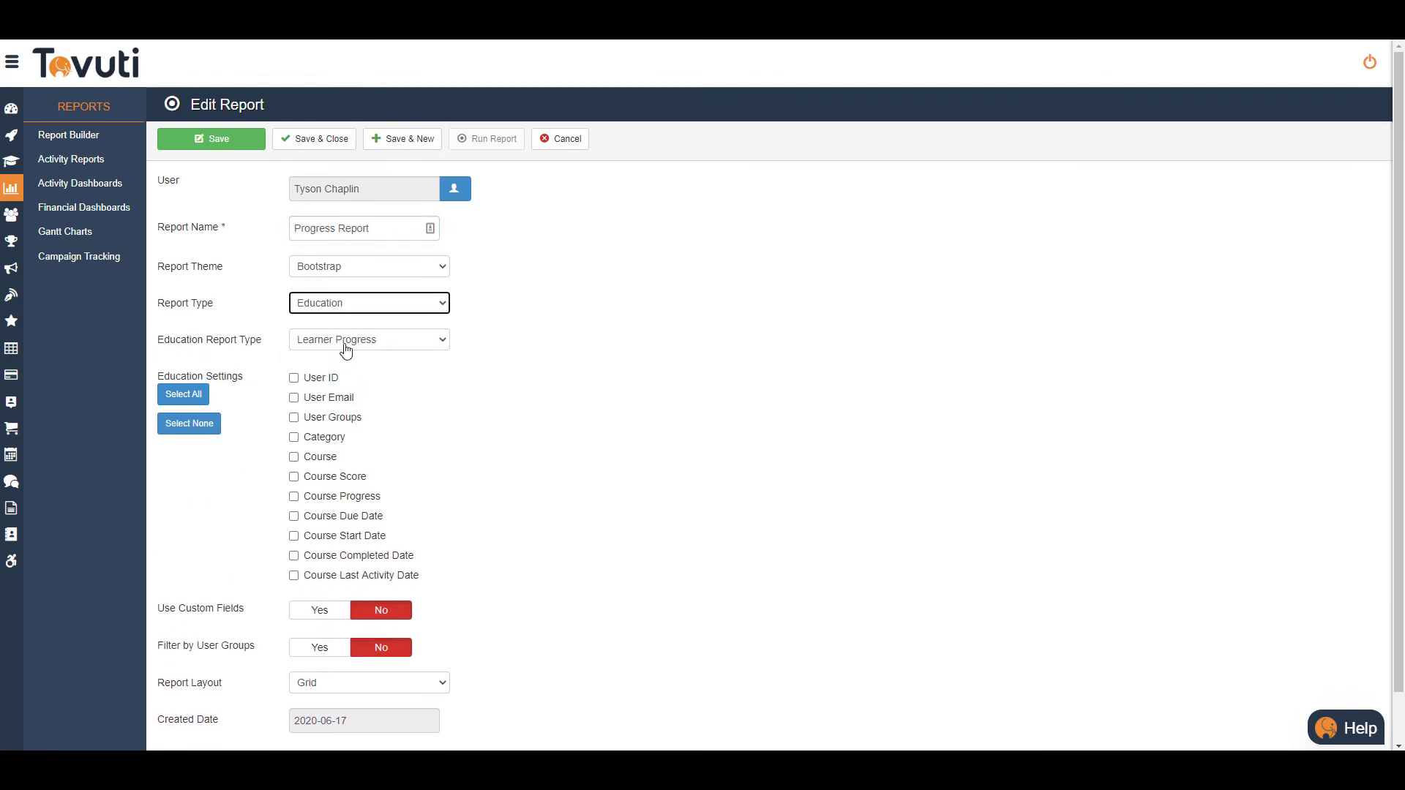
pyautogui.click(314, 401)
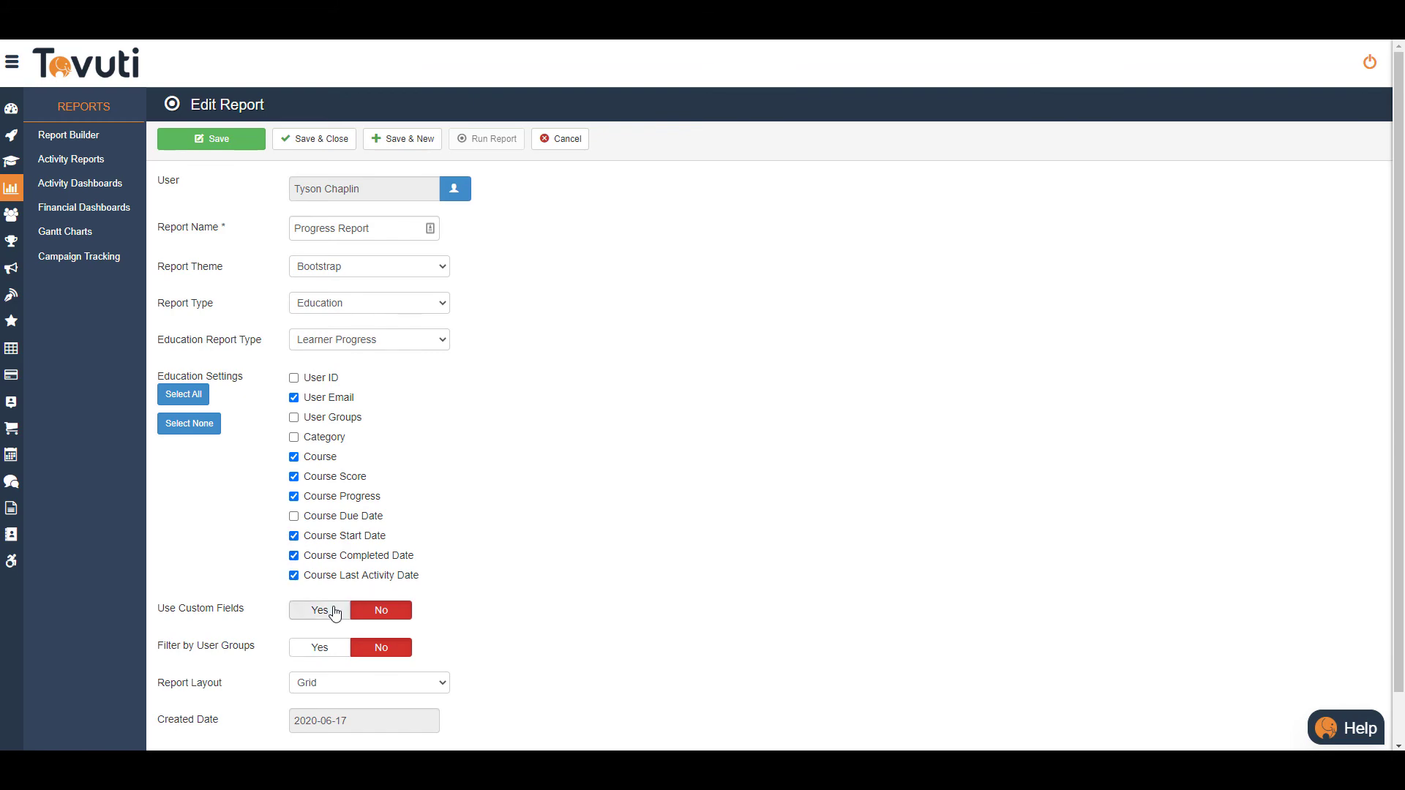
pyautogui.click(212, 138)
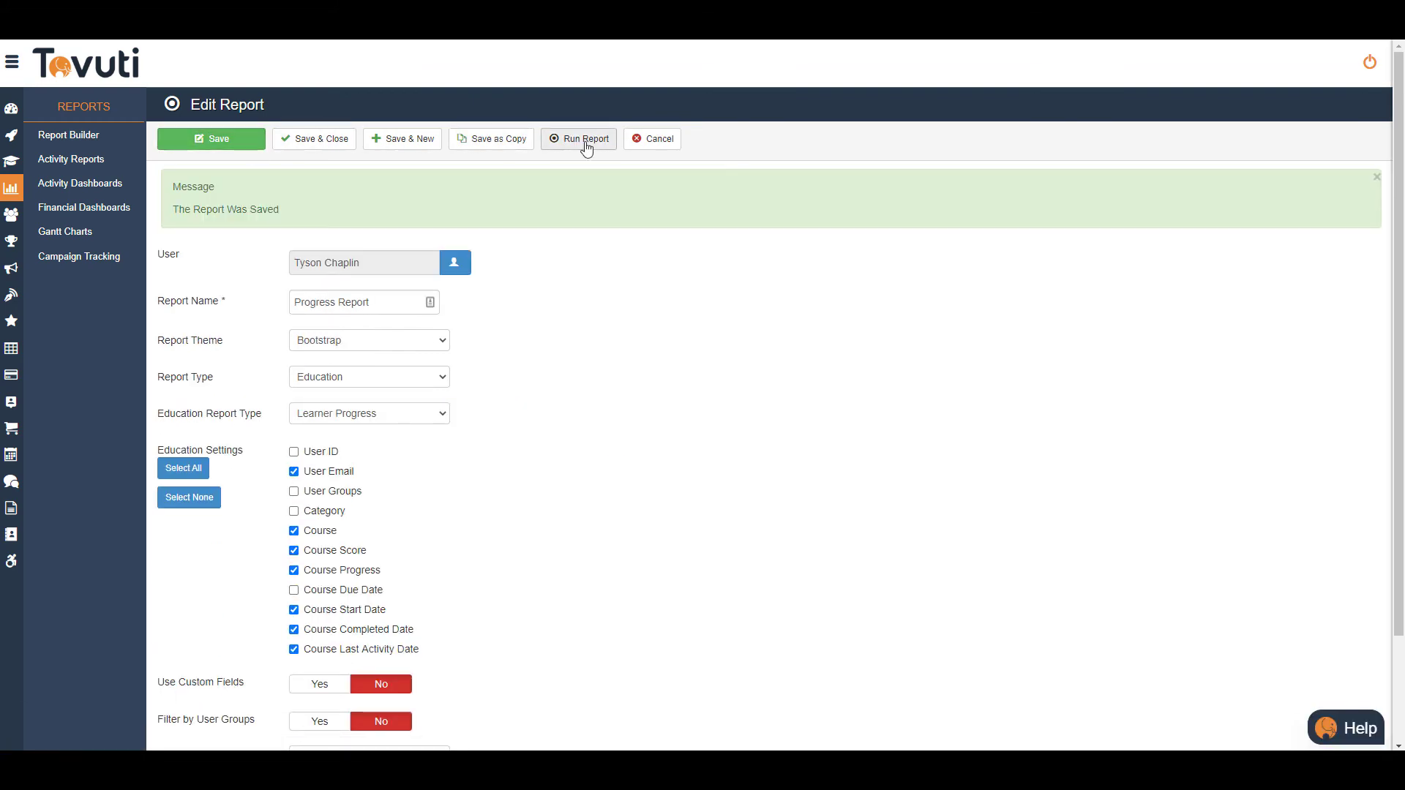
# Step: Run the Progress Report, group its results by Course and Completed Date, and check the column editor
pyautogui.click(586, 142)
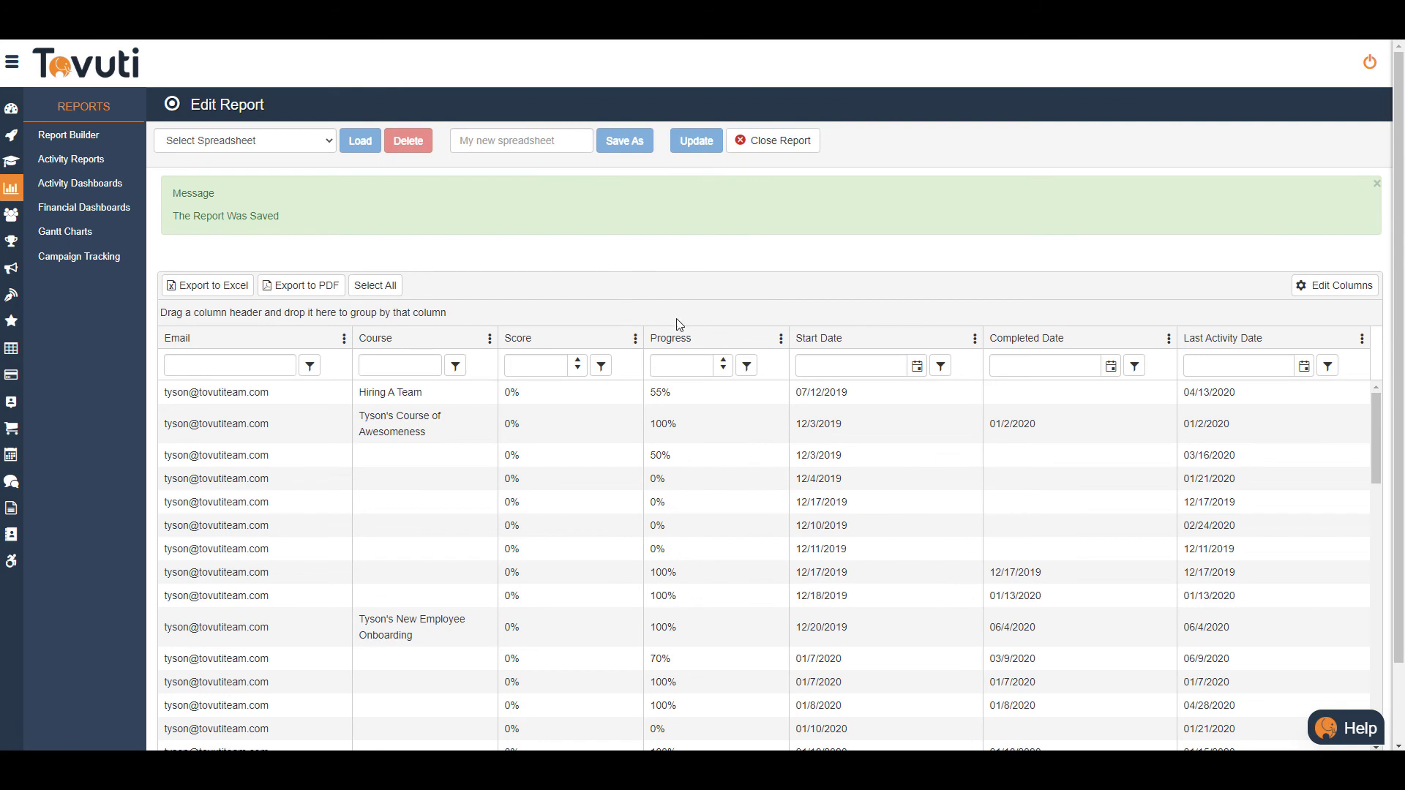
pyautogui.moveTo(388, 339); pyautogui.dragTo(212, 313)
pyautogui.moveTo(1025, 338); pyautogui.dragTo(473, 318)
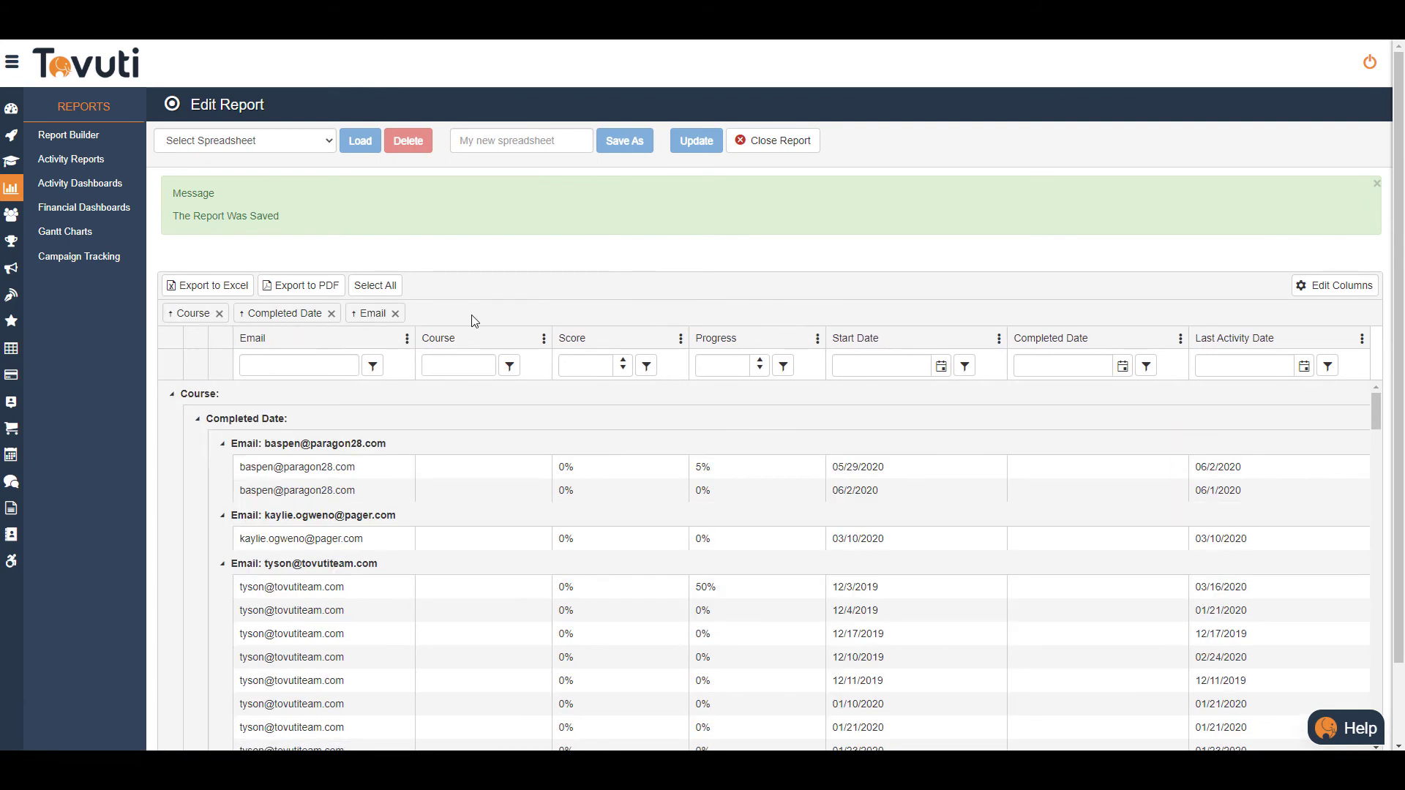
pyautogui.click(1338, 288)
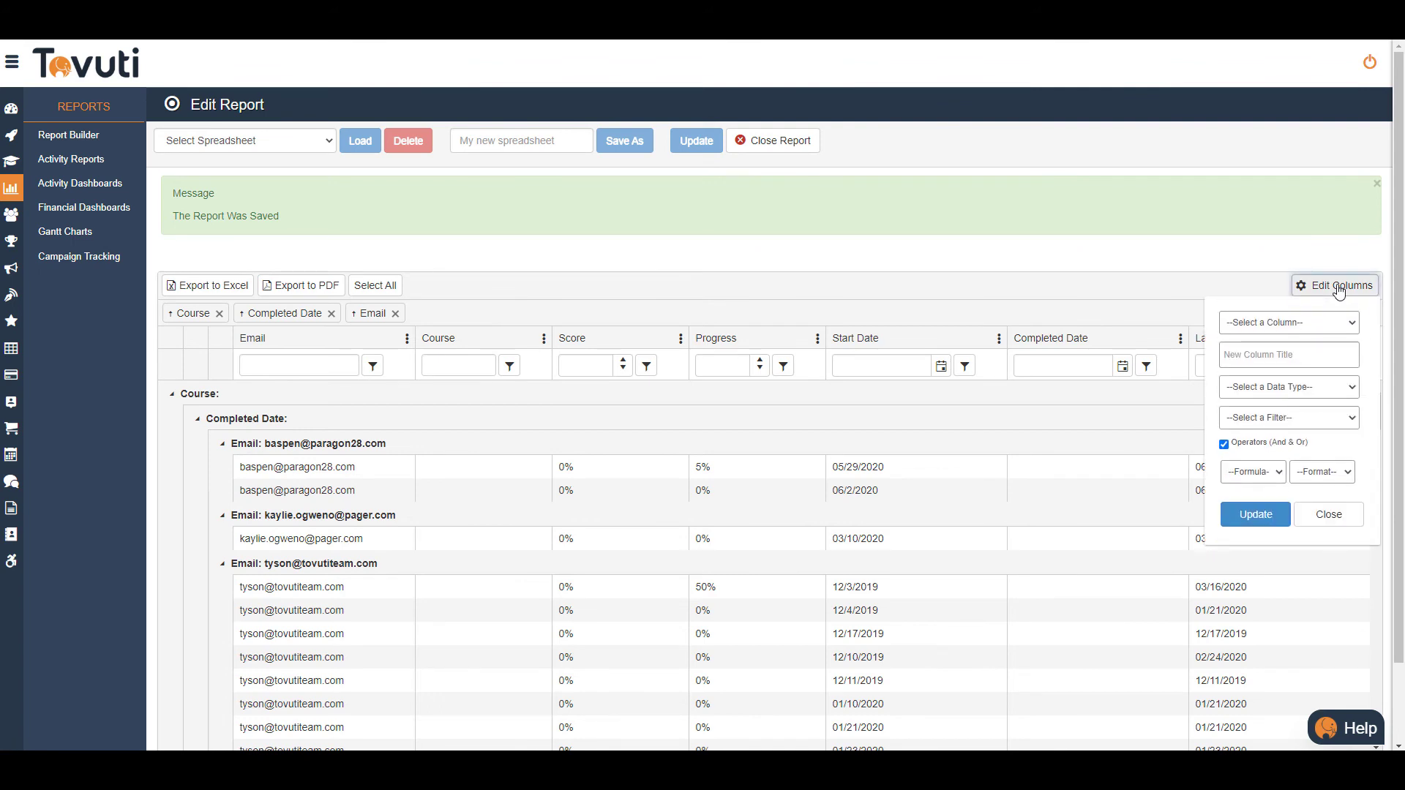
pyautogui.click(1329, 515)
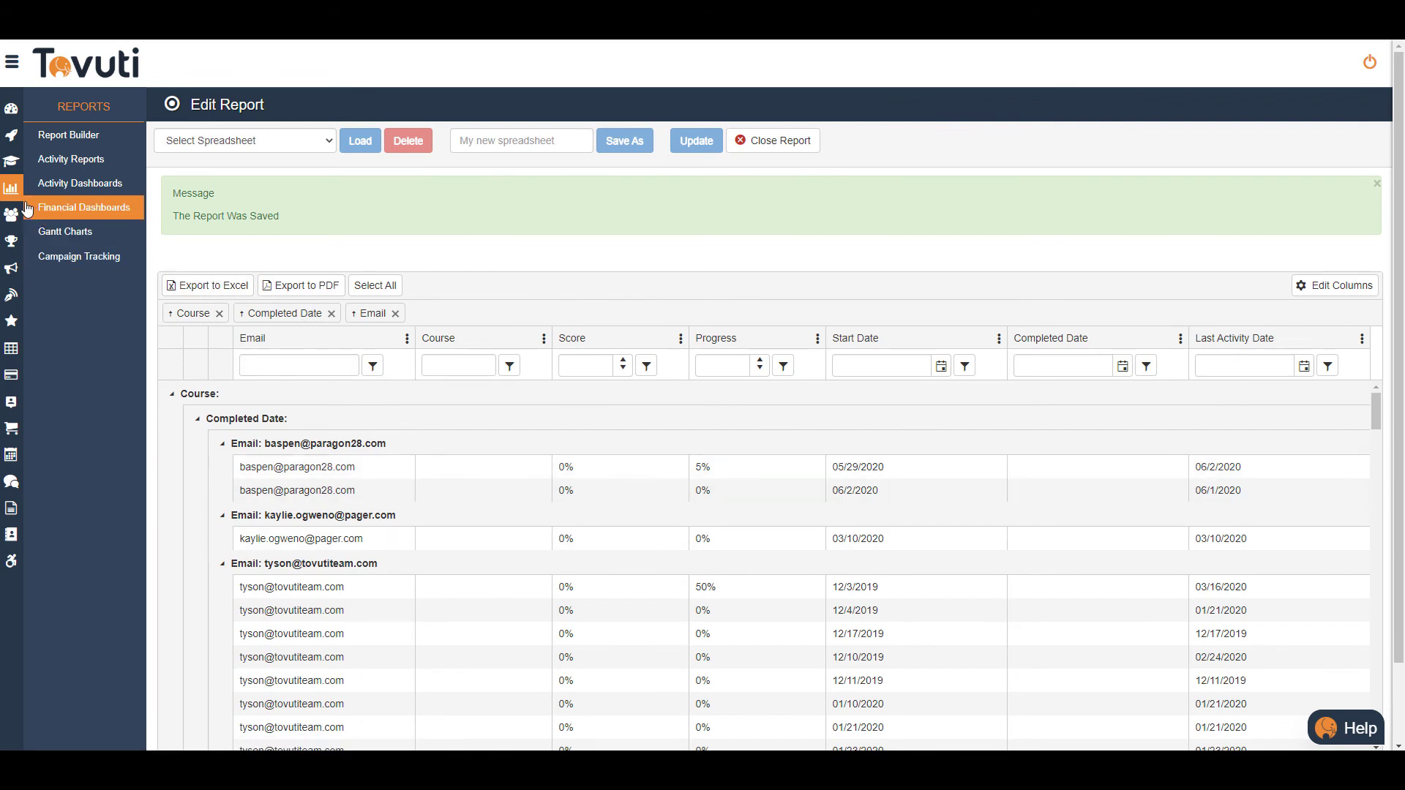
# Step: Go to Import Users and look over a new user import template
pyautogui.moveTo(16, 214)
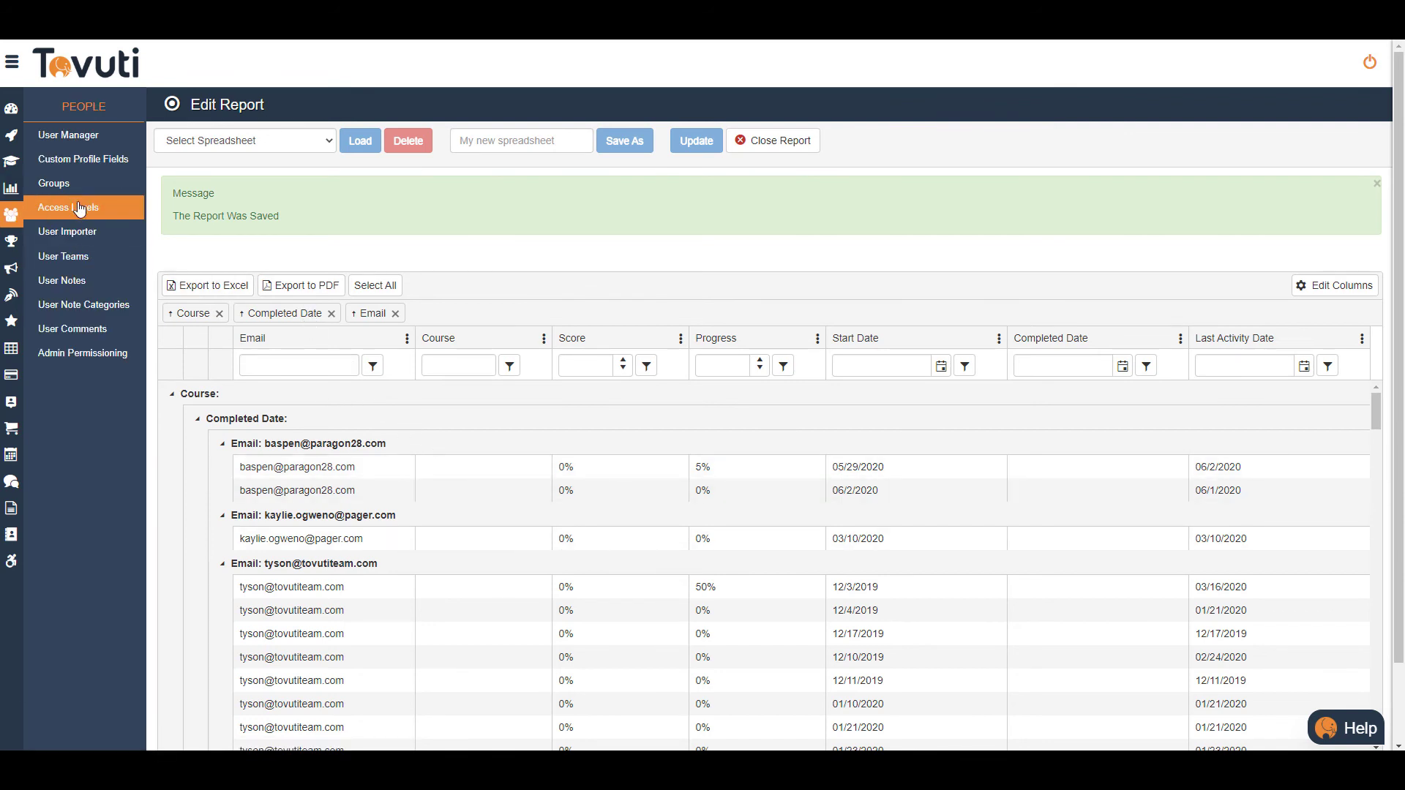
pyautogui.click(82, 231)
pyautogui.click(202, 145)
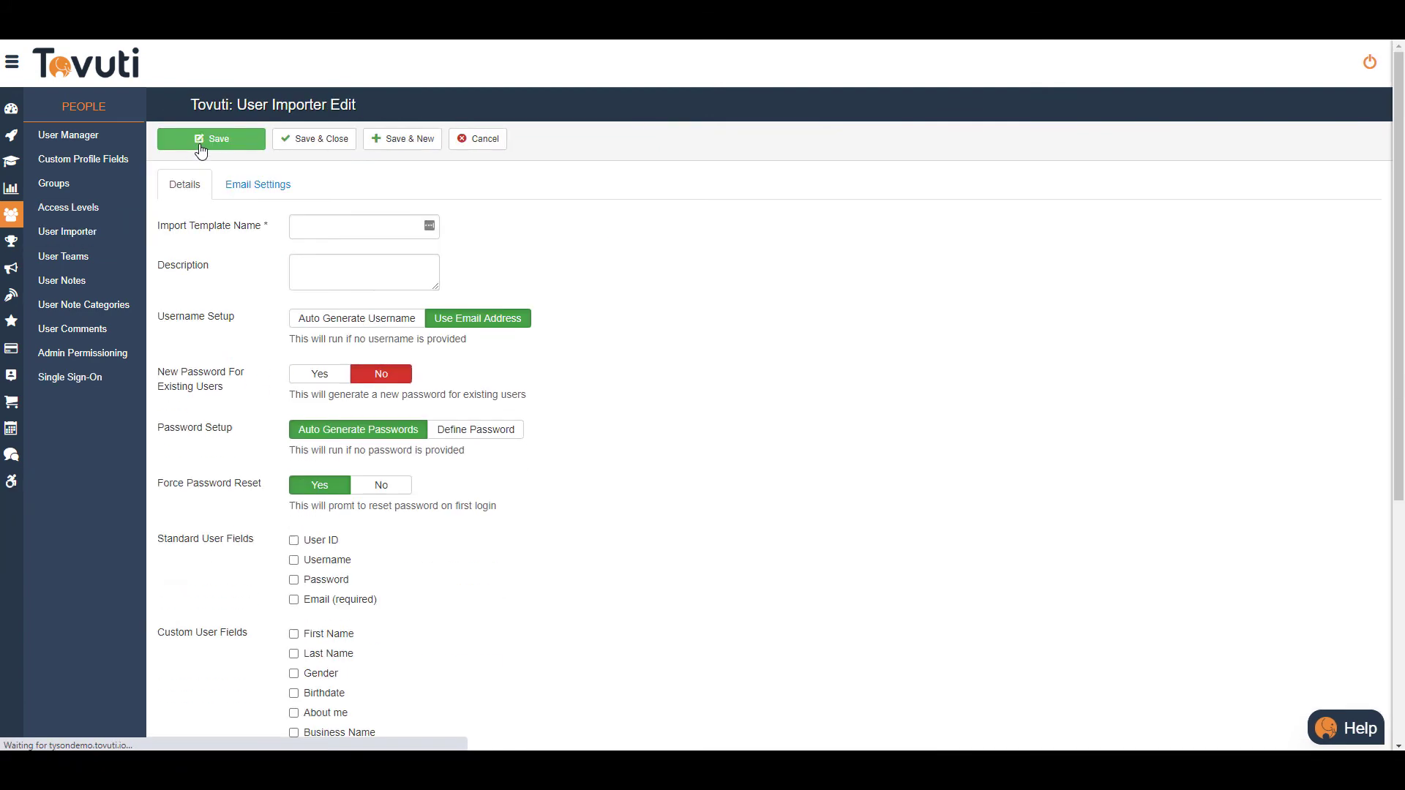
pyautogui.scroll(-3, 679, 321)
pyautogui.scroll(3, 679, 321)
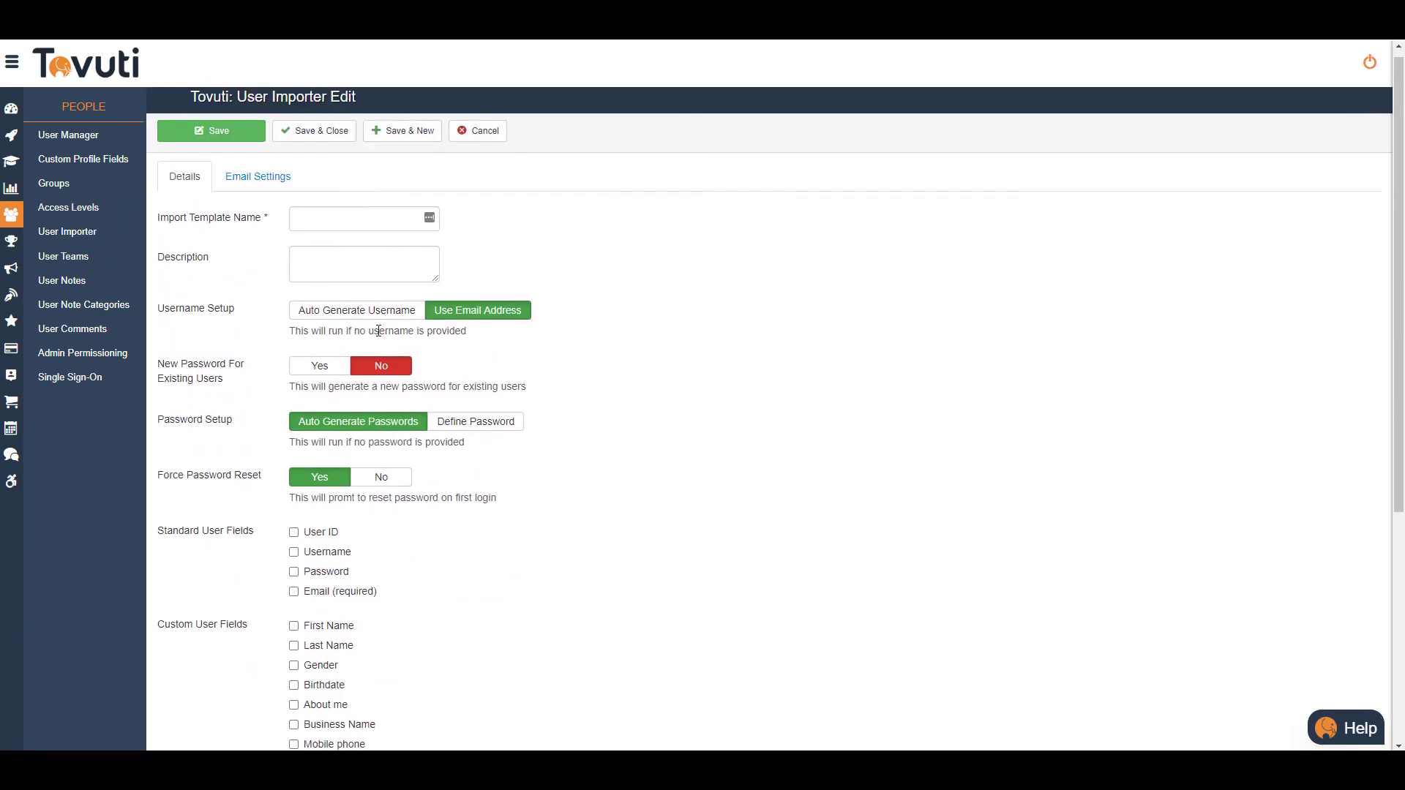
# Step: Go to Single Sign-On settings and review the new SSO configuration form
pyautogui.click(93, 387)
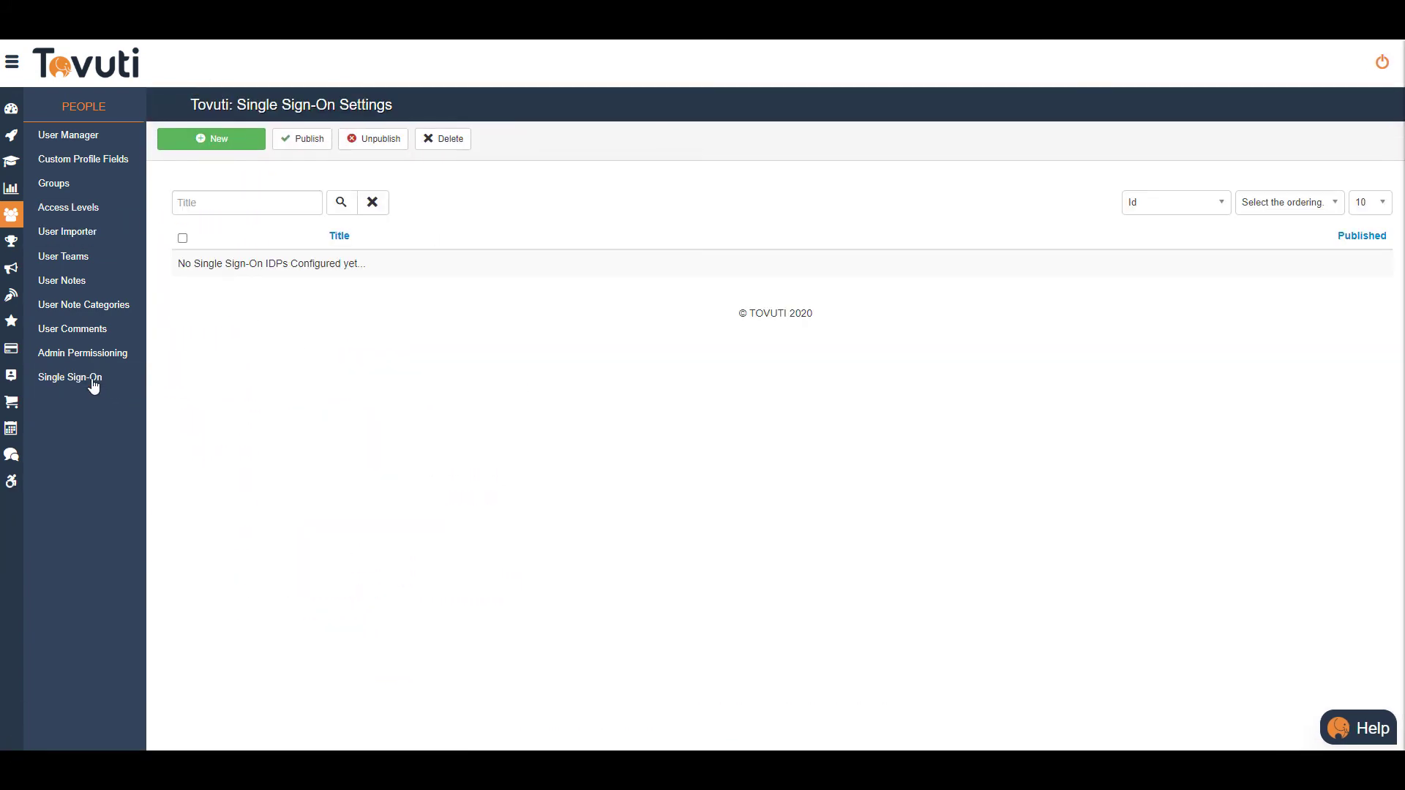
pyautogui.click(228, 149)
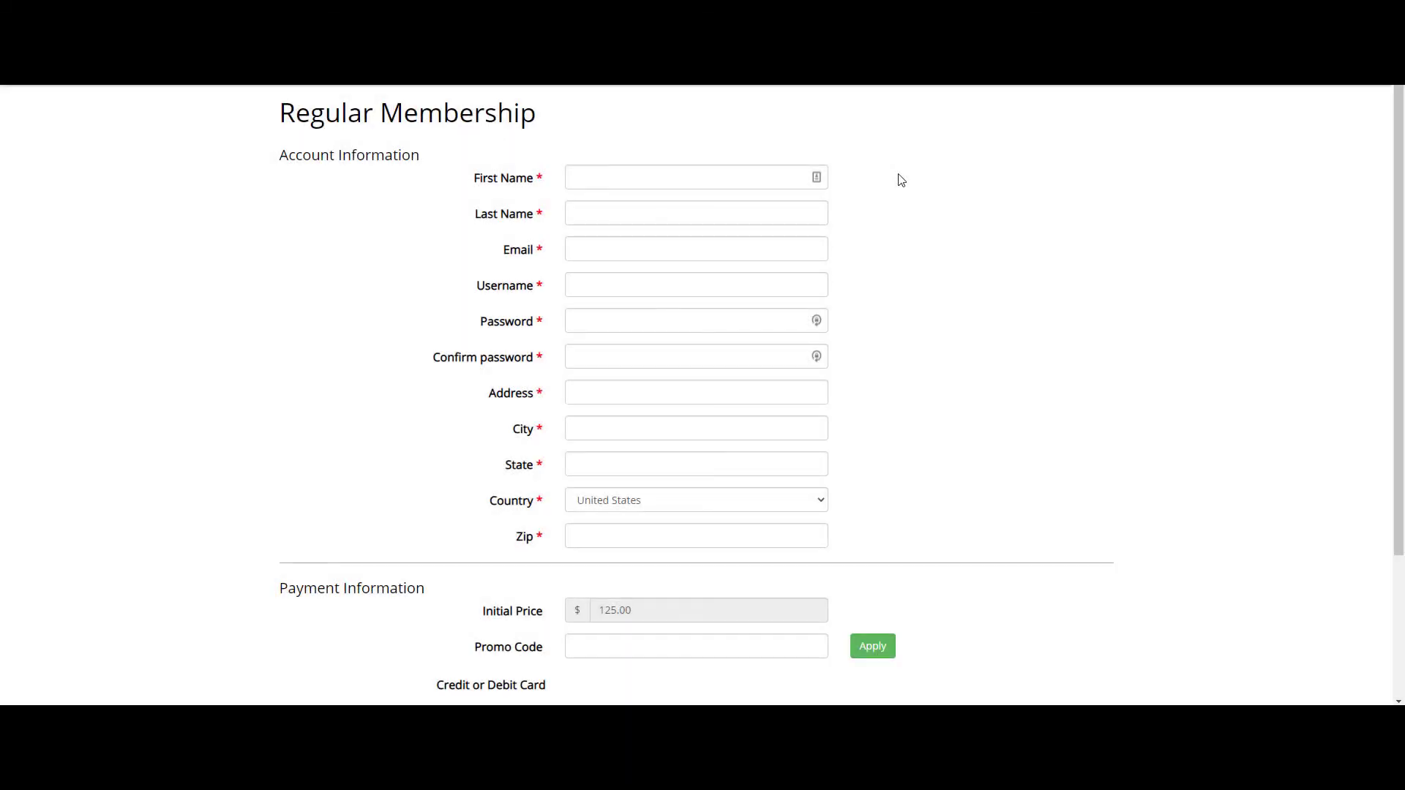
pyautogui.scroll(-3, 901, 180)
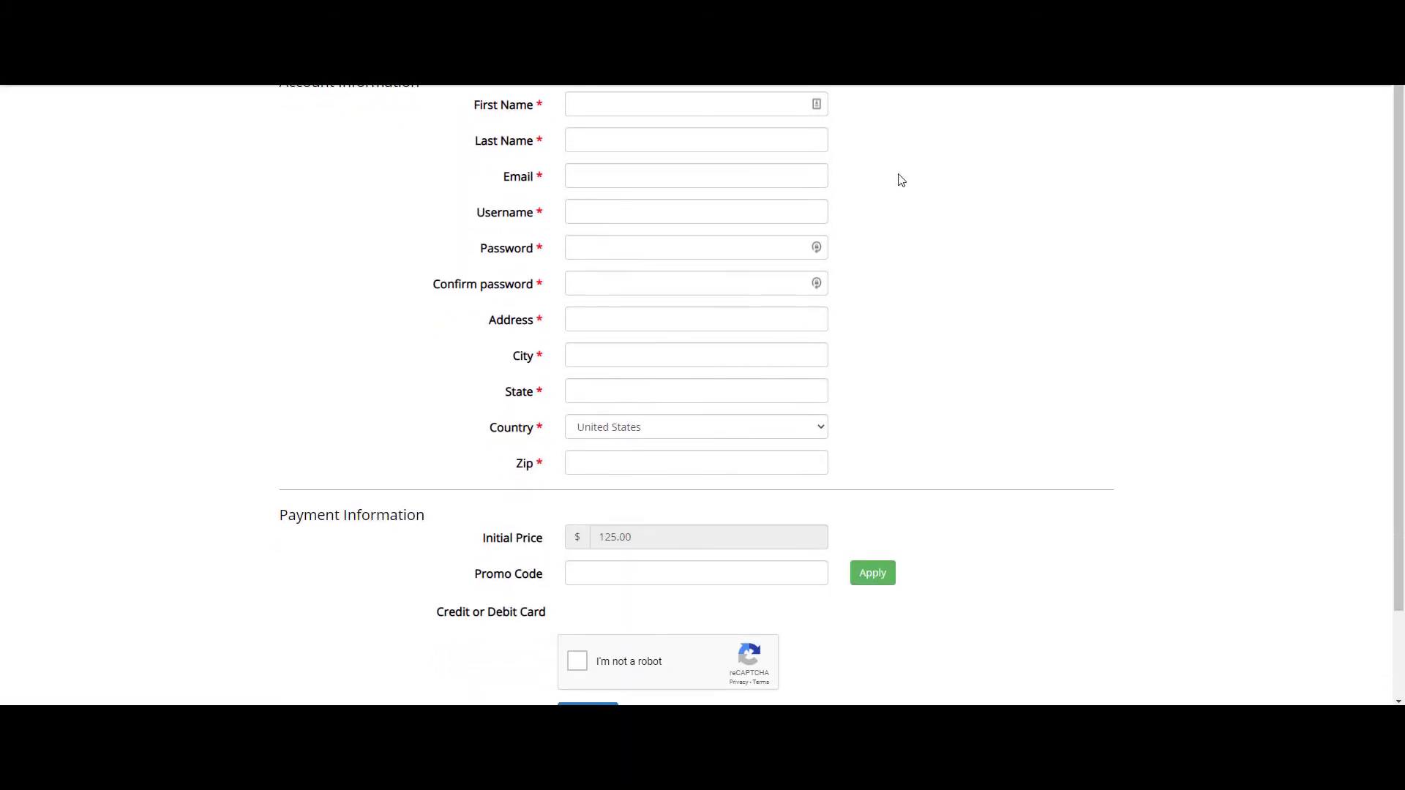
pyautogui.scroll(2, 901, 180)
pyautogui.scroll(1, 901, 181)
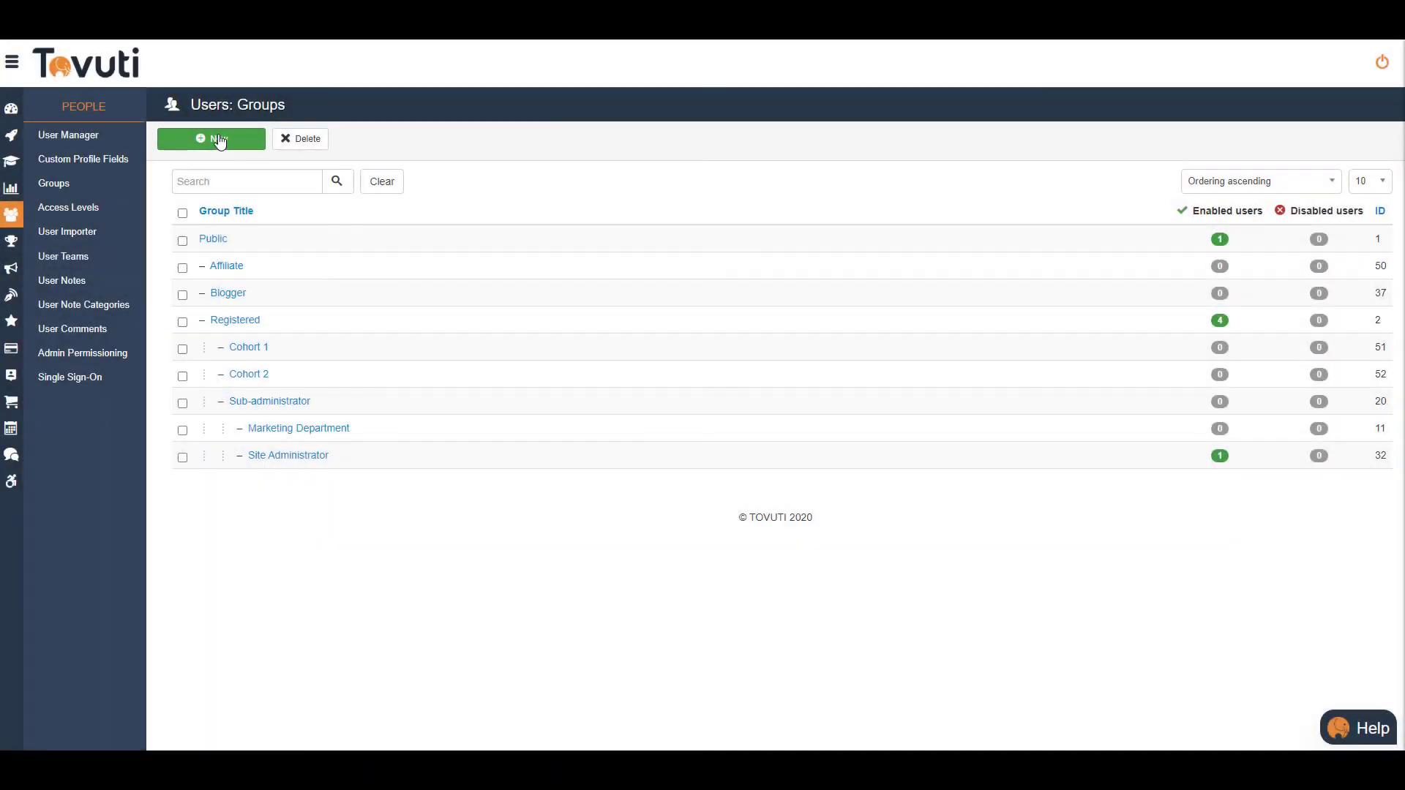
# Step: Create a 'Teachers' user group with Registered as its parent, then save and close
pyautogui.click(220, 139)
pyautogui.click(339, 241)
pyautogui.write('Teachers')
pyautogui.click(341, 280)
pyautogui.click(341, 355)
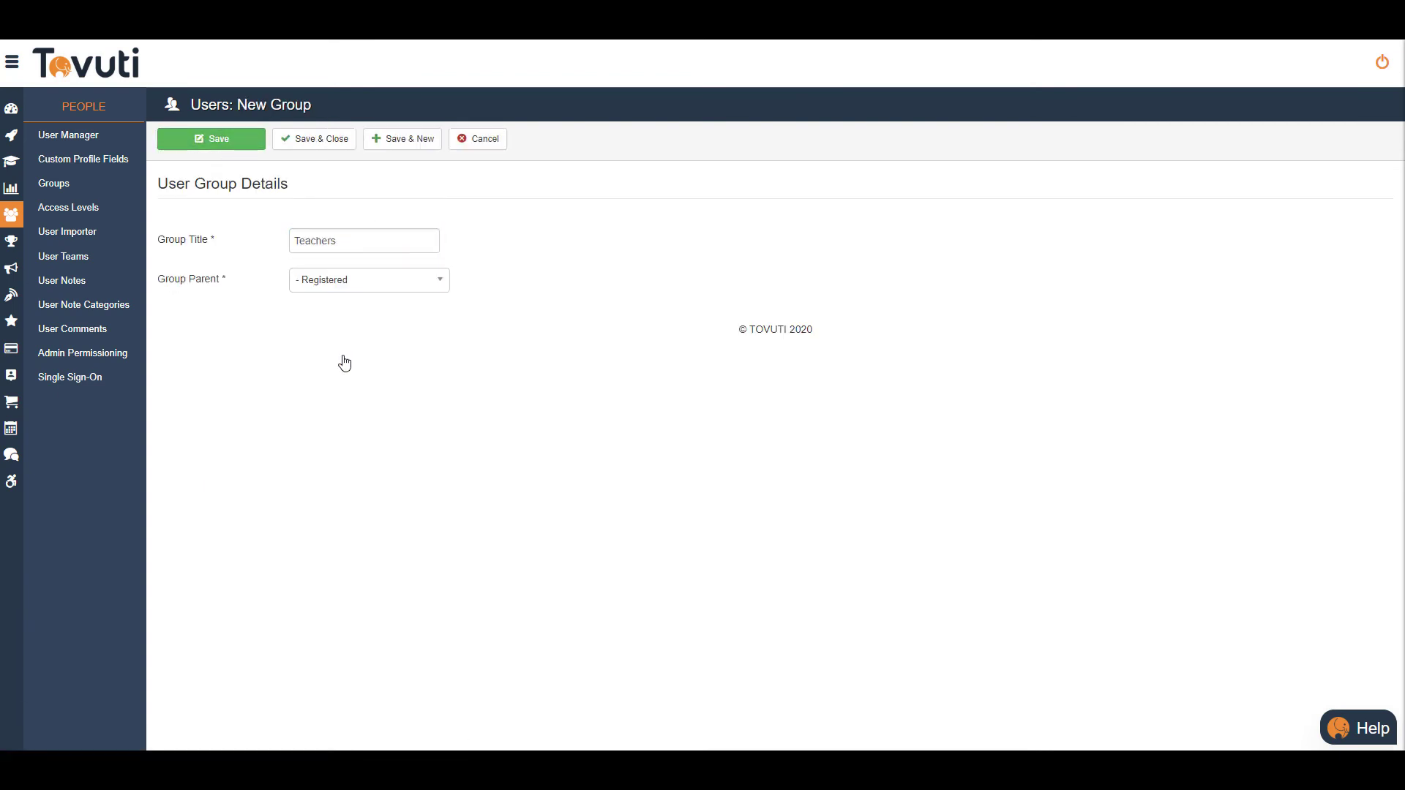
pyautogui.click(334, 143)
# Step: In the Welcome to Tovuti course's permissions, restrict purchase/registration to the Teachers user group
pyautogui.click(11, 161)
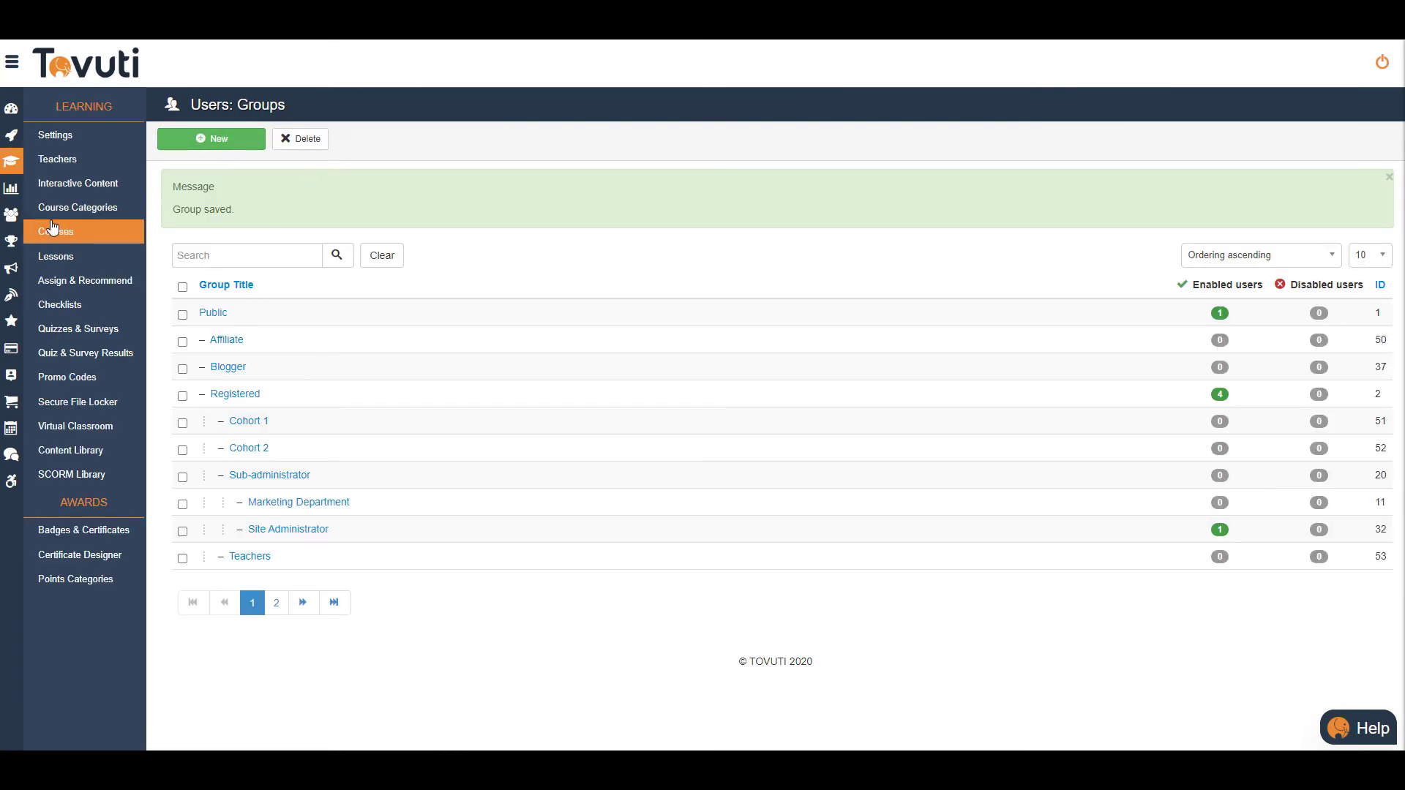
pyautogui.click(55, 231)
pyautogui.click(359, 265)
pyautogui.click(341, 188)
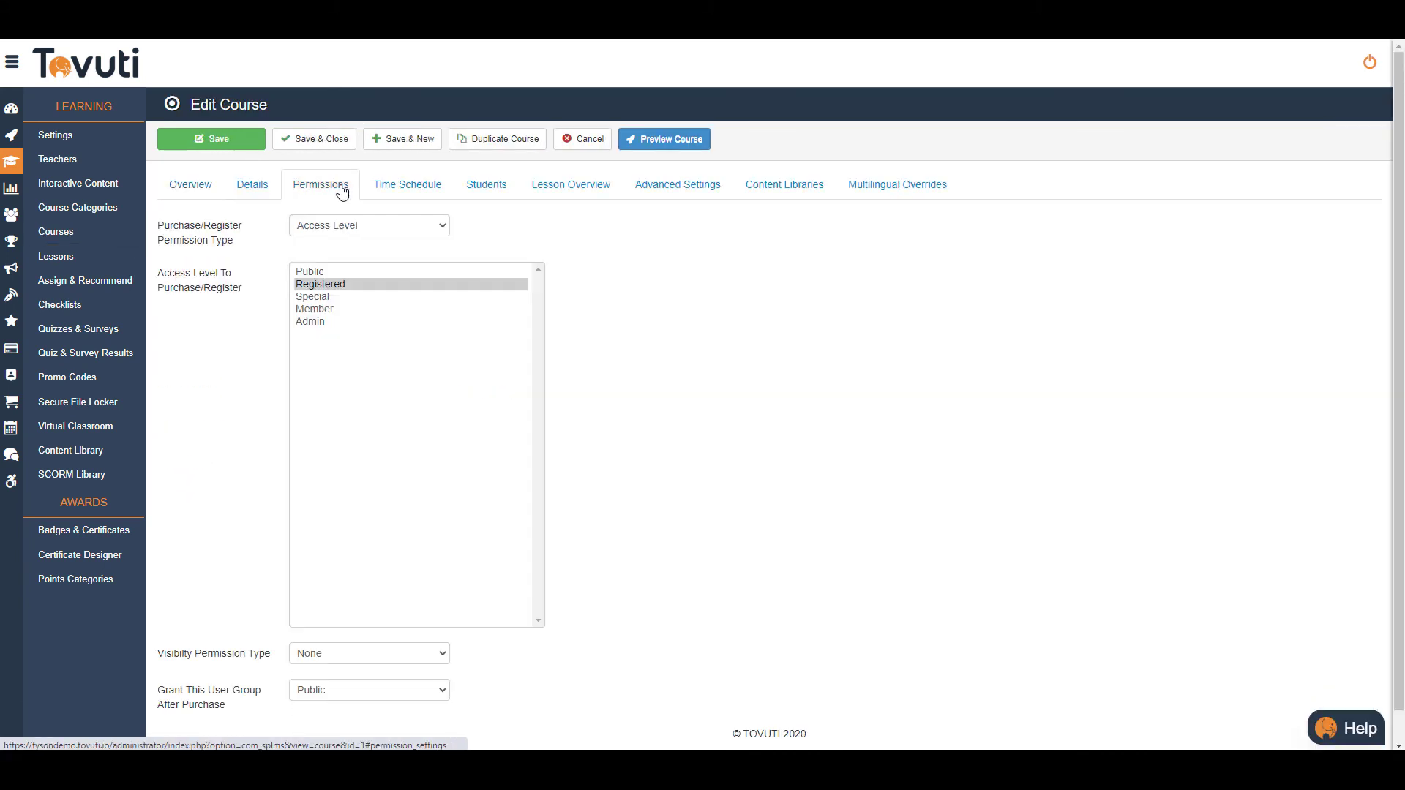
pyautogui.click(358, 225)
pyautogui.click(354, 273)
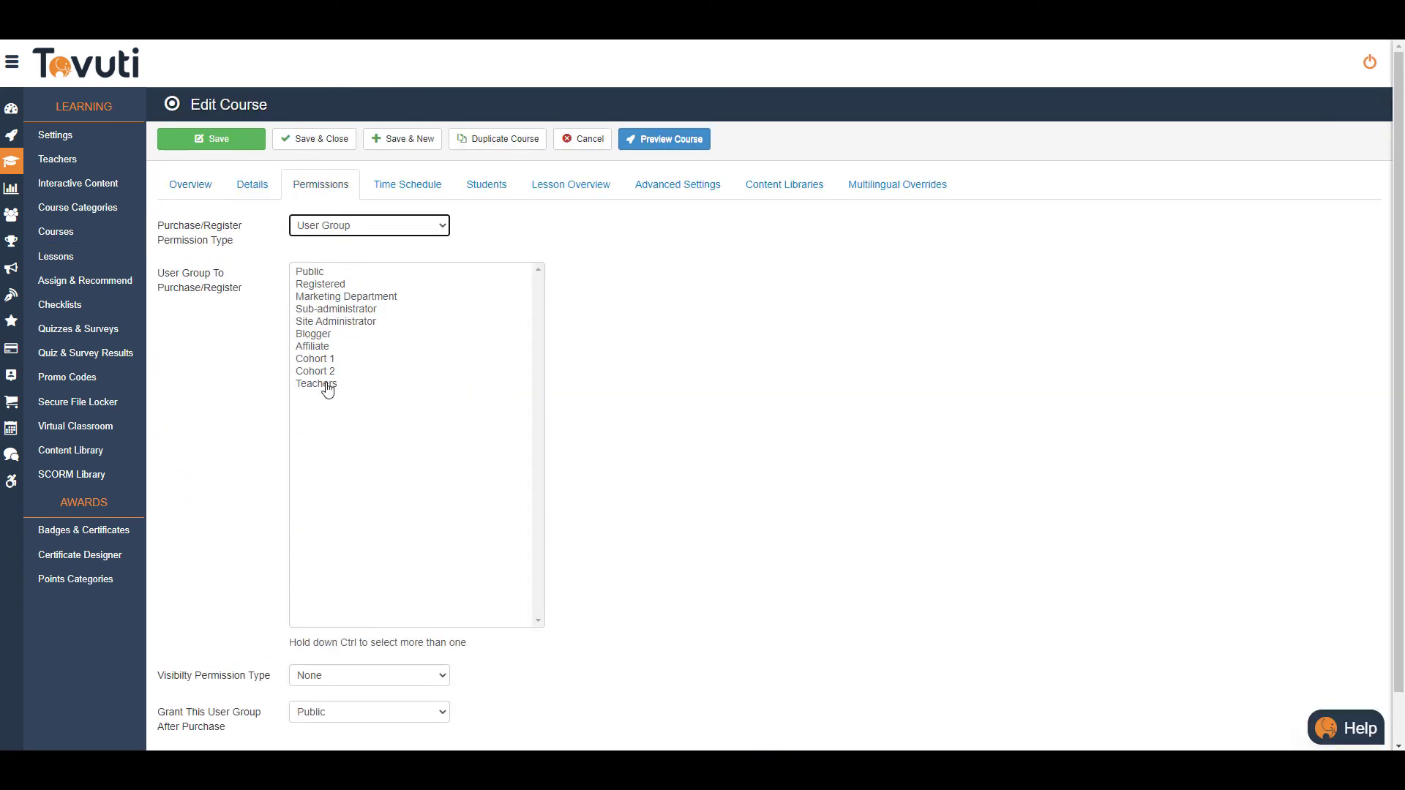
pyautogui.click(327, 386)
# Step: Restrict the course's visibility to the Teachers user group as well
pyautogui.scroll(-1, 502, 612)
pyautogui.click(381, 622)
pyautogui.click(365, 664)
pyautogui.scroll(-3, 617, 596)
pyautogui.click(326, 544)
pyautogui.scroll(4, 665, 511)
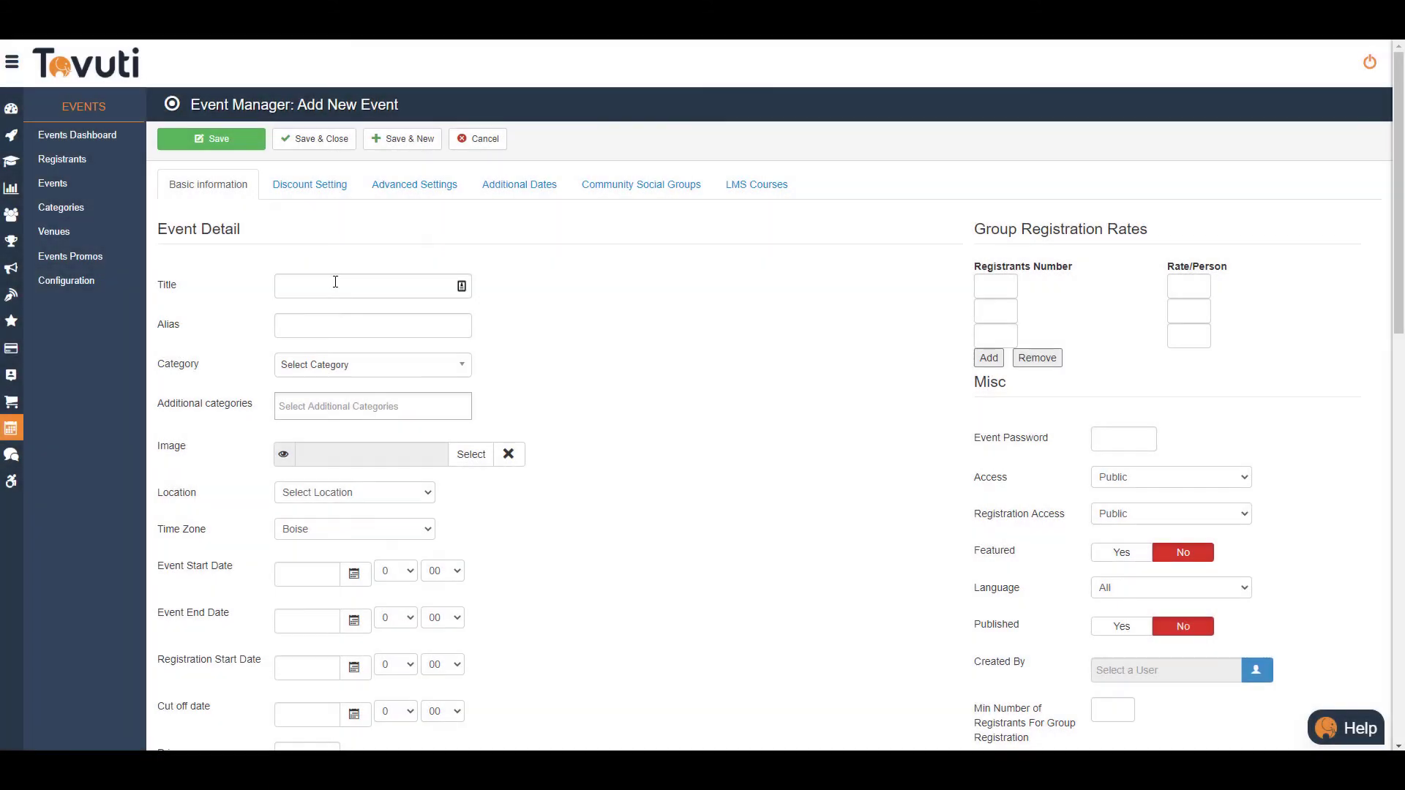
# Step: Title the event 'Summer Party' with category Party and location Tovuti HQ
pyautogui.click(336, 284)
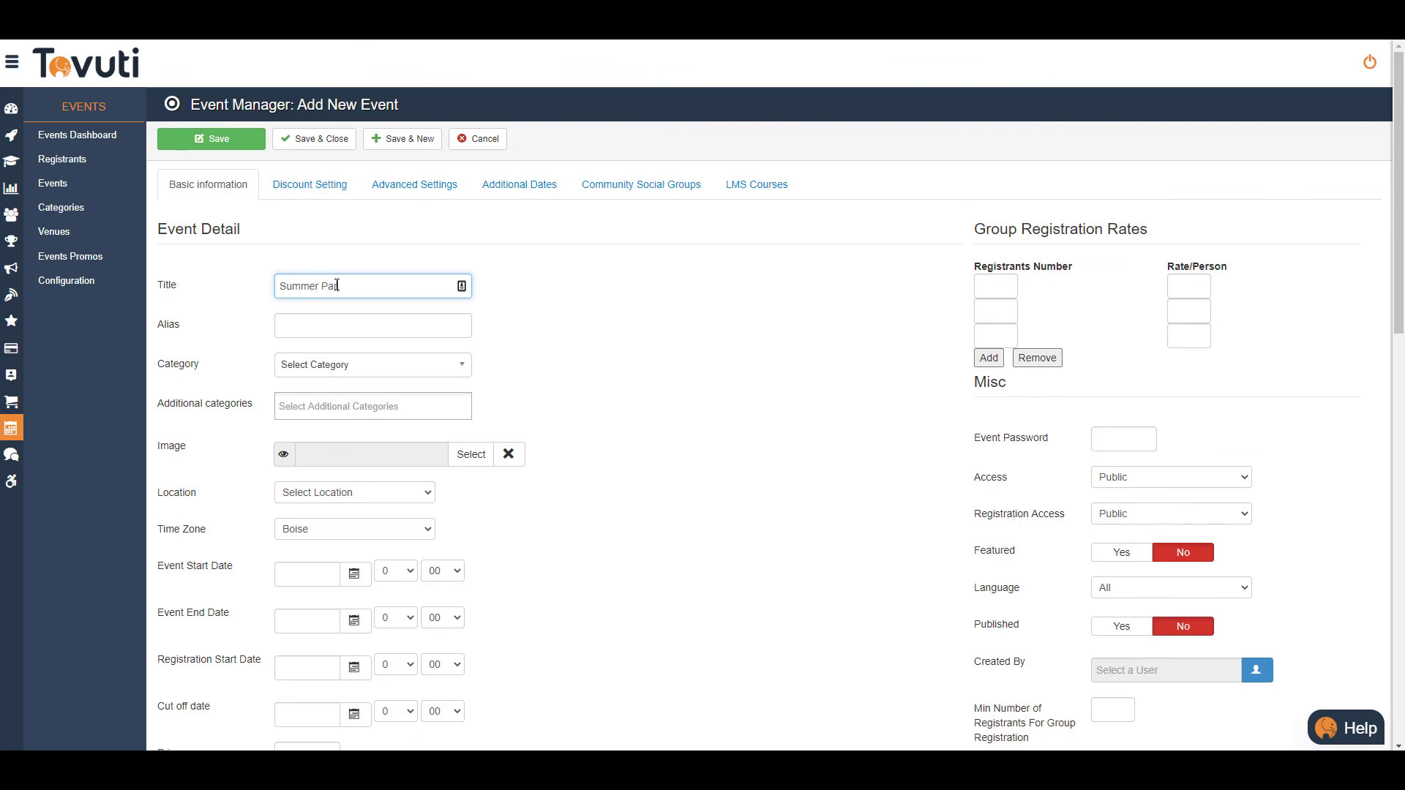
pyautogui.click(317, 370)
pyautogui.click(304, 402)
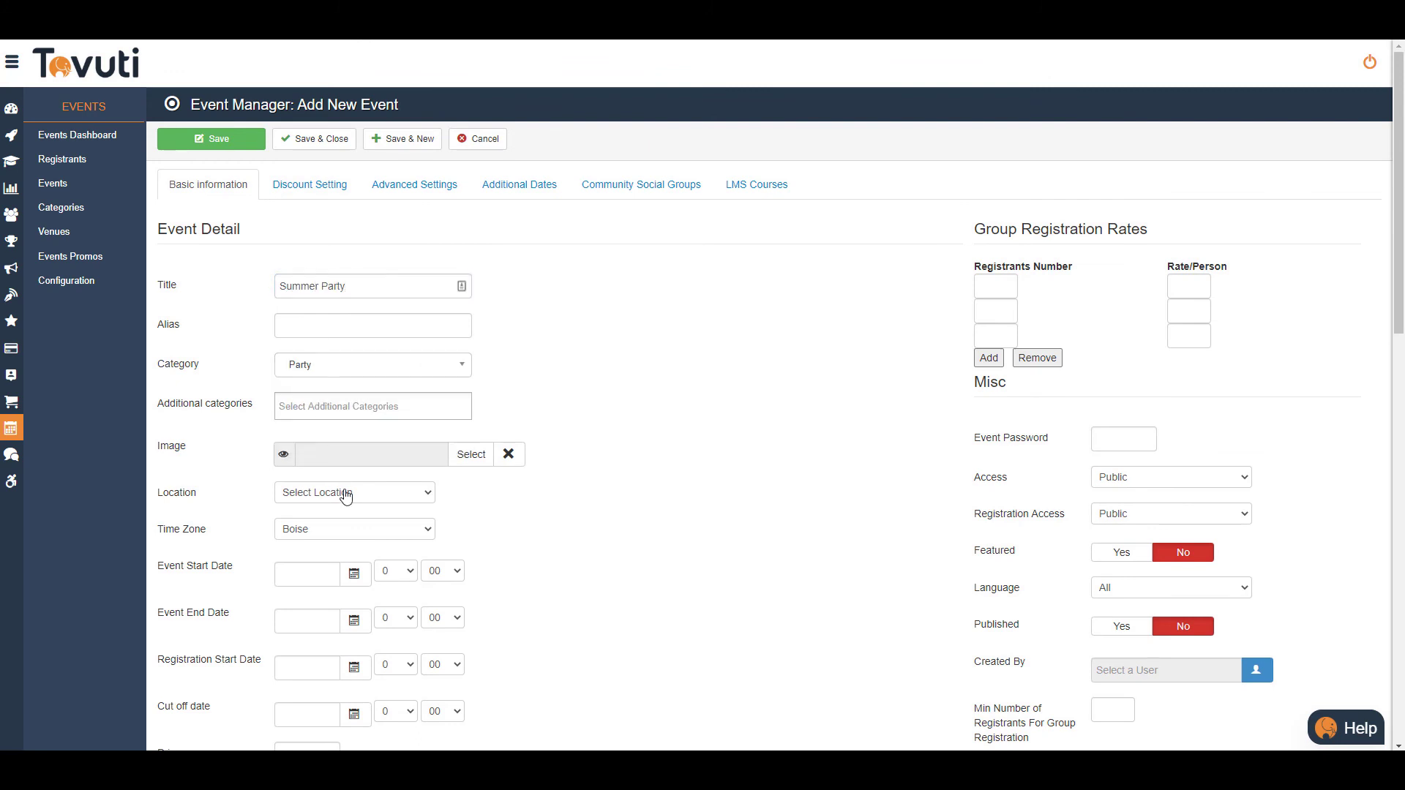
pyautogui.click(348, 498)
pyautogui.click(347, 523)
# Step: Set the event to start June 25 at hour 20 and end June 26 at hour 2
pyautogui.click(354, 573)
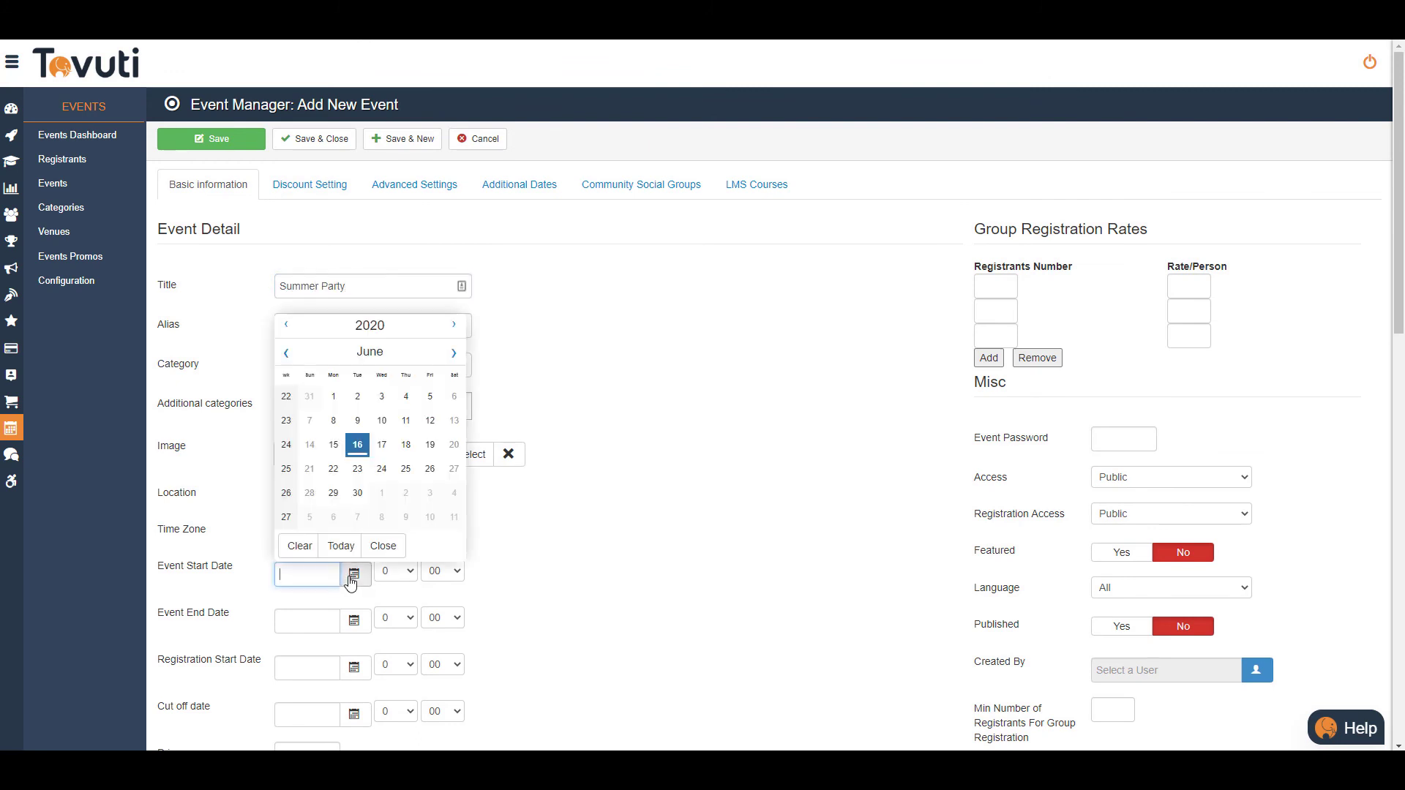
pyautogui.click(401, 469)
pyautogui.click(400, 569)
pyautogui.scroll(-1, 391, 538)
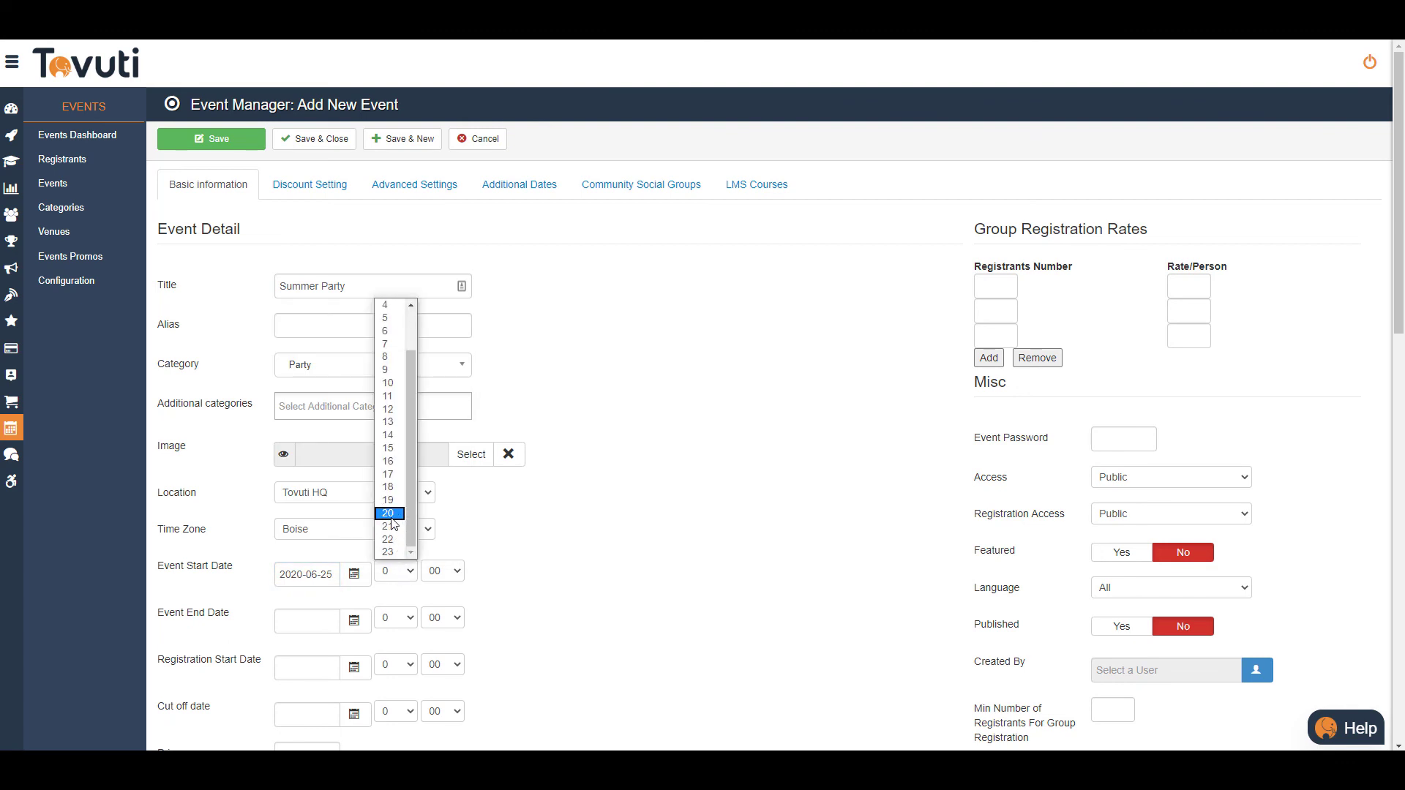
pyautogui.click(391, 515)
pyautogui.click(354, 621)
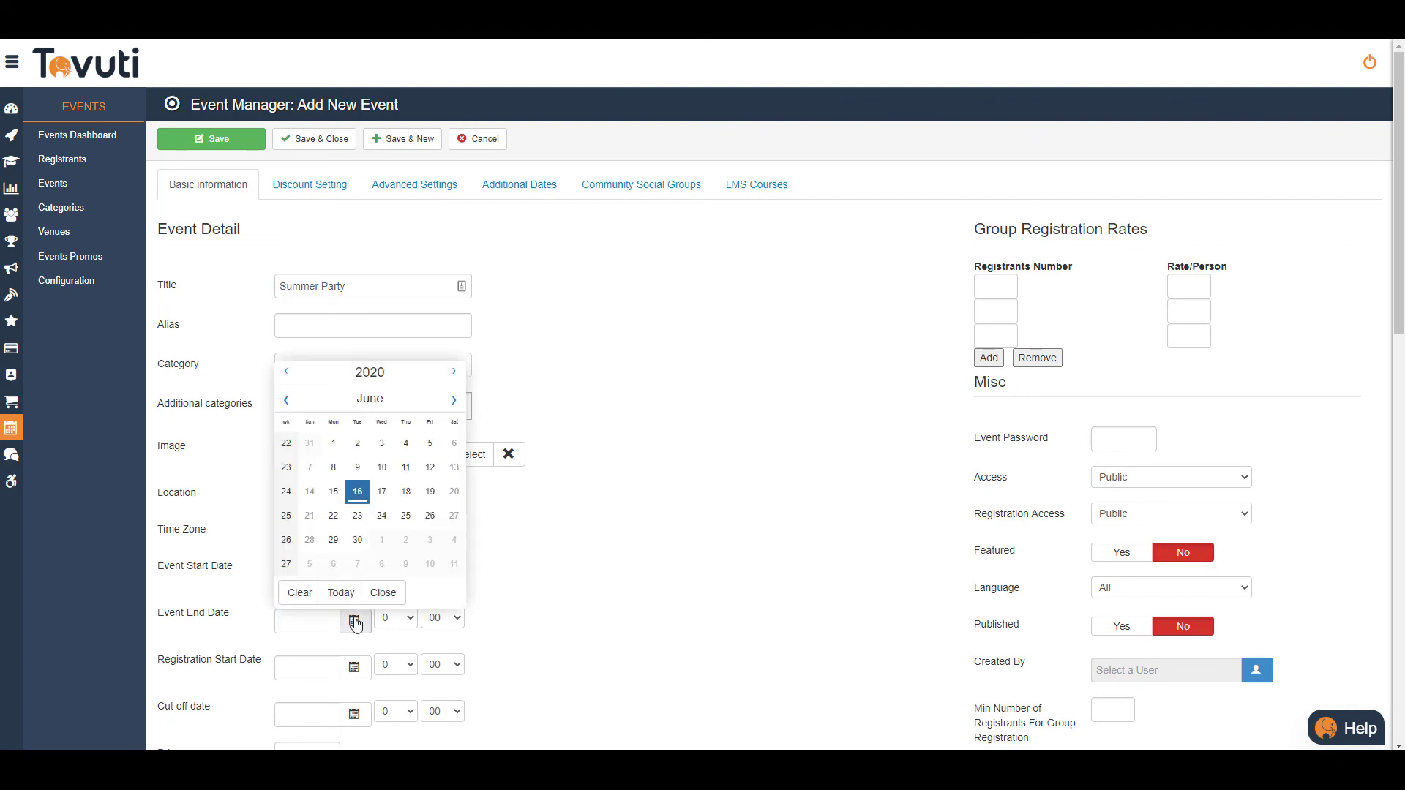
pyautogui.click(404, 538)
pyautogui.click(414, 619)
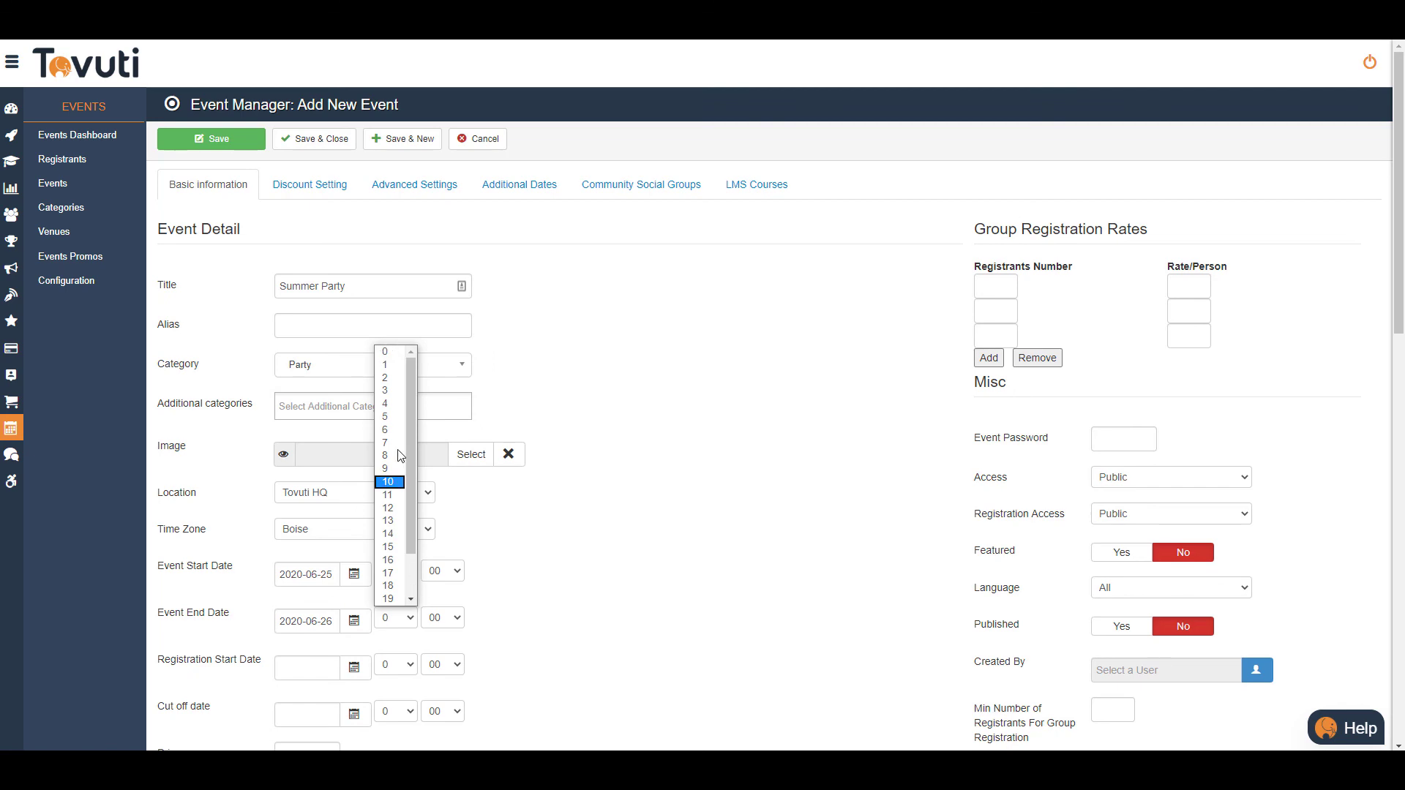
pyautogui.click(388, 371)
# Step: Set registration to open on June 16 and the event price to 10.00
pyautogui.scroll(-5, 402, 384)
pyautogui.click(354, 320)
pyautogui.click(357, 460)
pyautogui.click(326, 409)
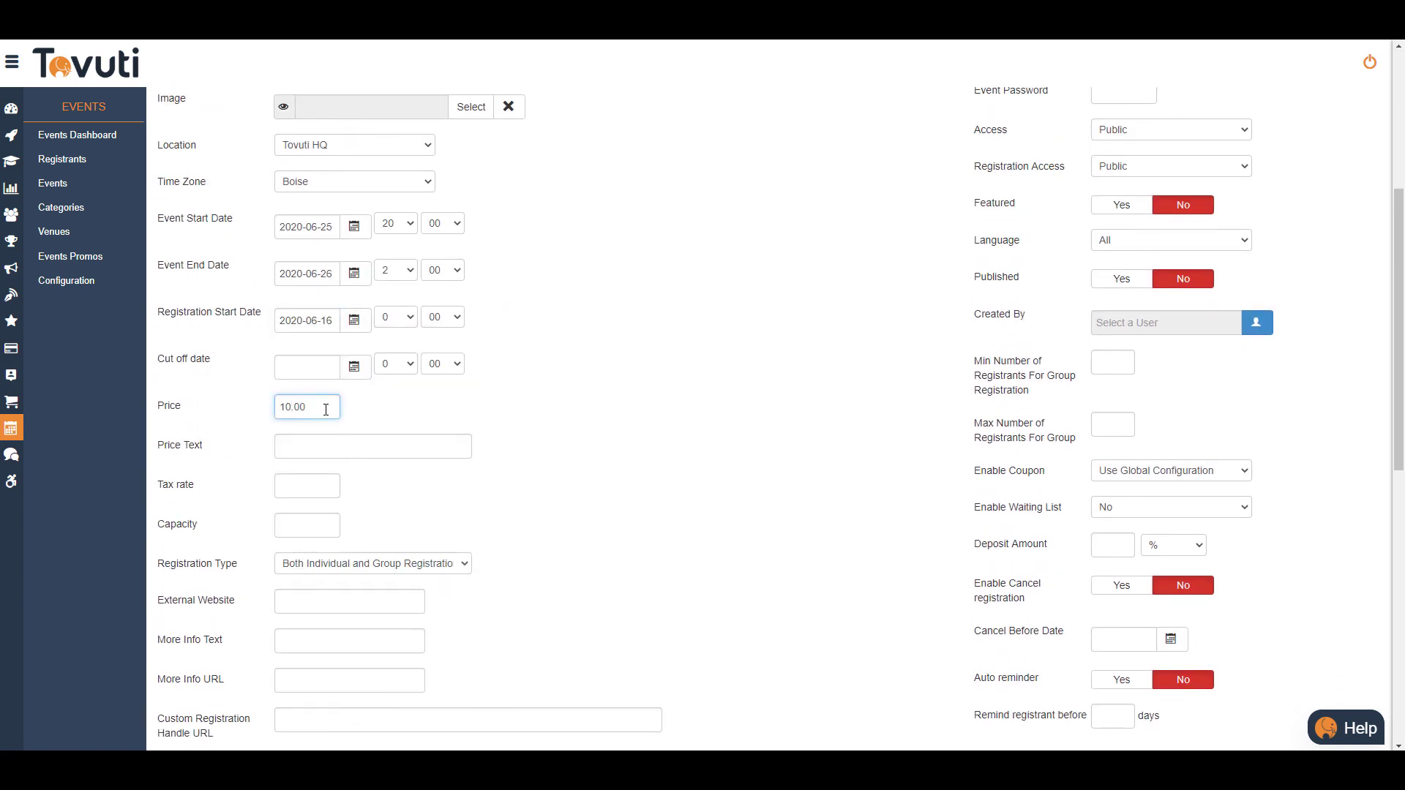
pyautogui.scroll(-3, 708, 455)
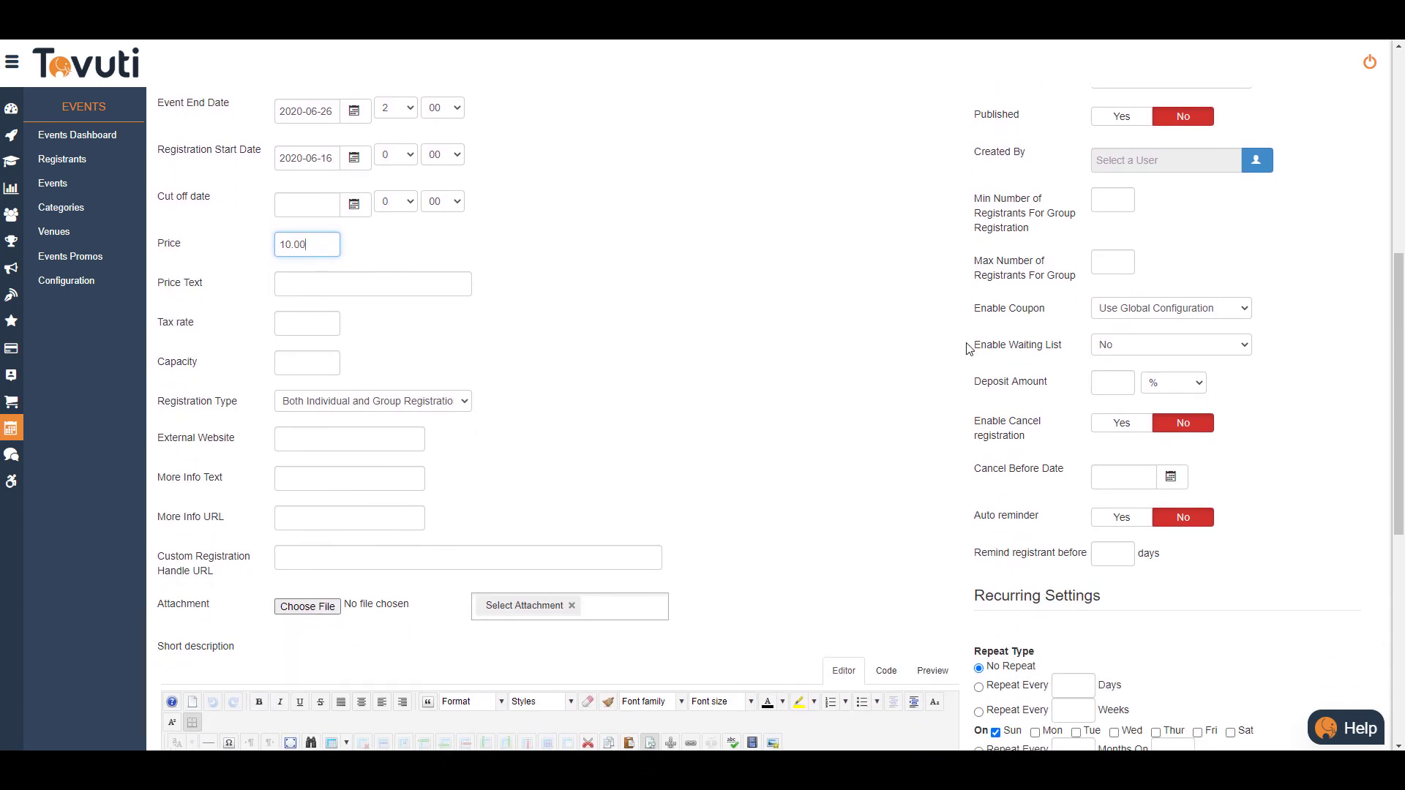
pyautogui.scroll(-5, 925, 495)
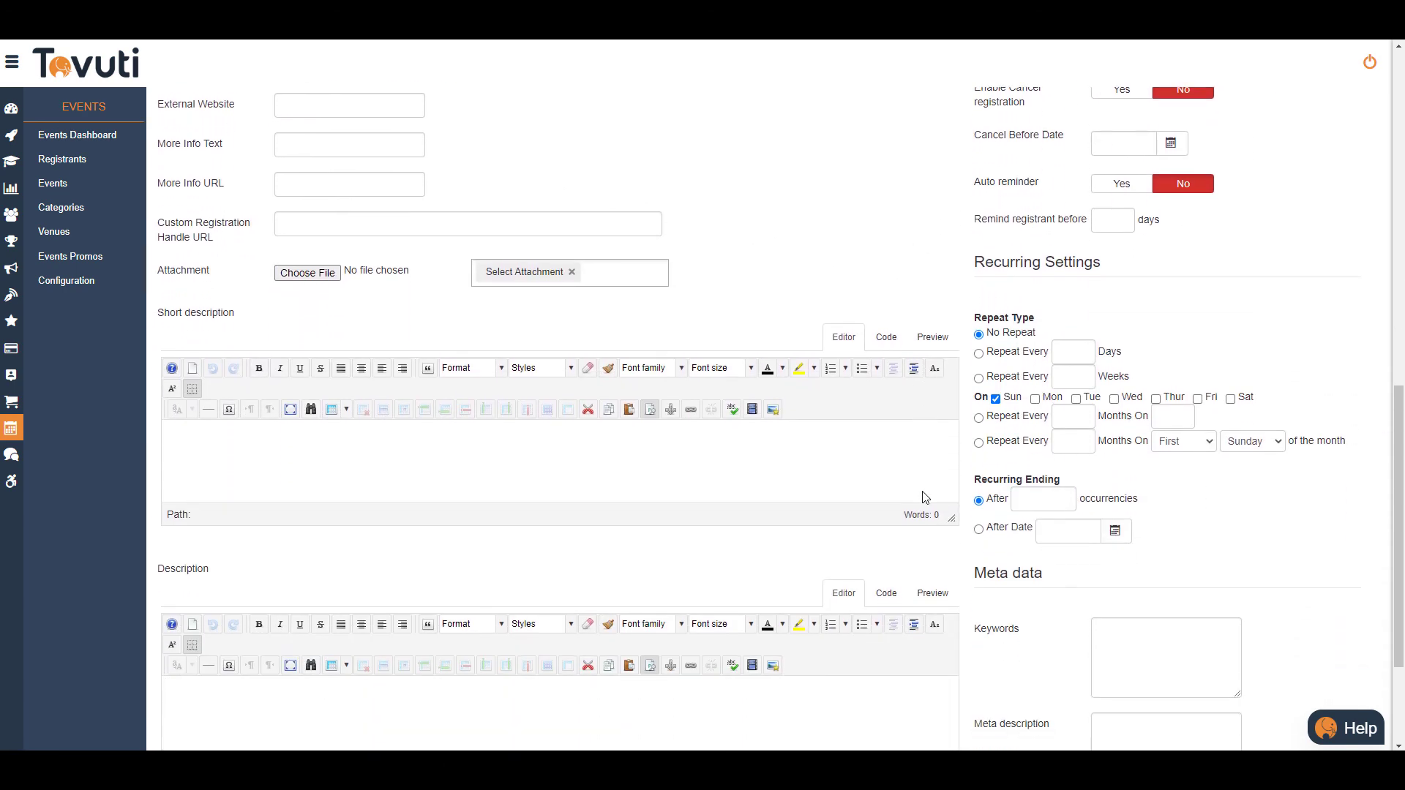
pyautogui.scroll(8, 925, 497)
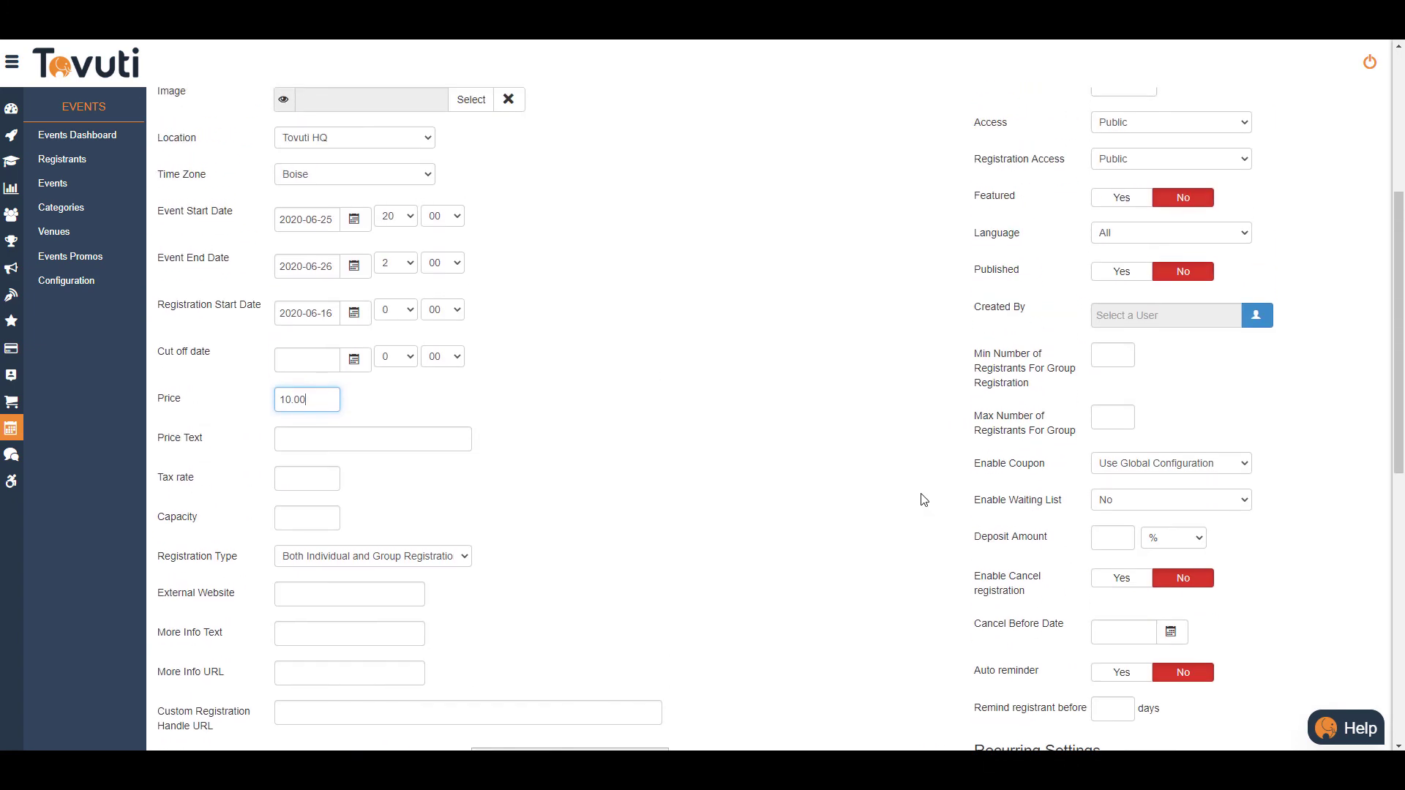
pyautogui.scroll(5, 924, 499)
# Step: On the LMS Courses tab, select Create Awesome Content as the course unlocked on registration
pyautogui.click(764, 188)
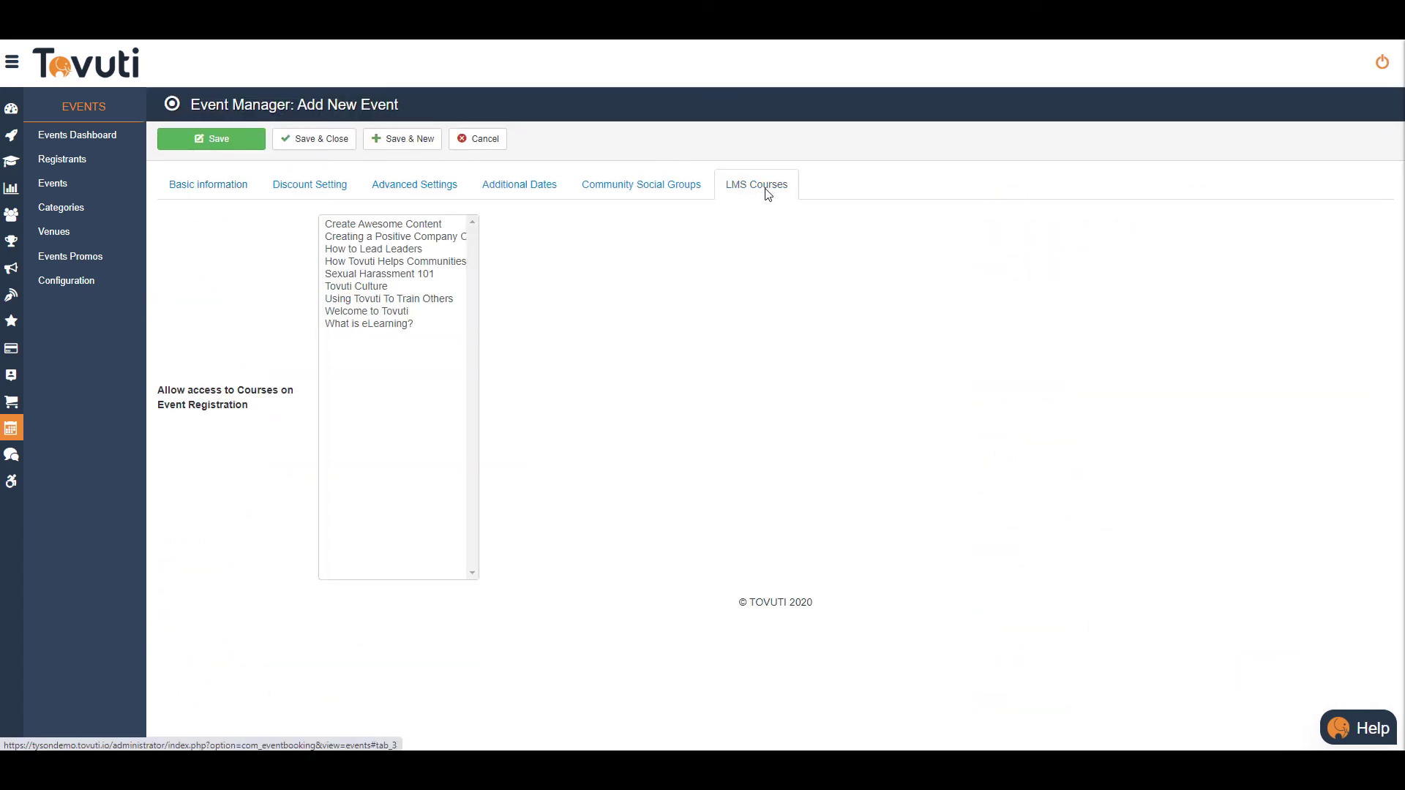
pyautogui.click(422, 226)
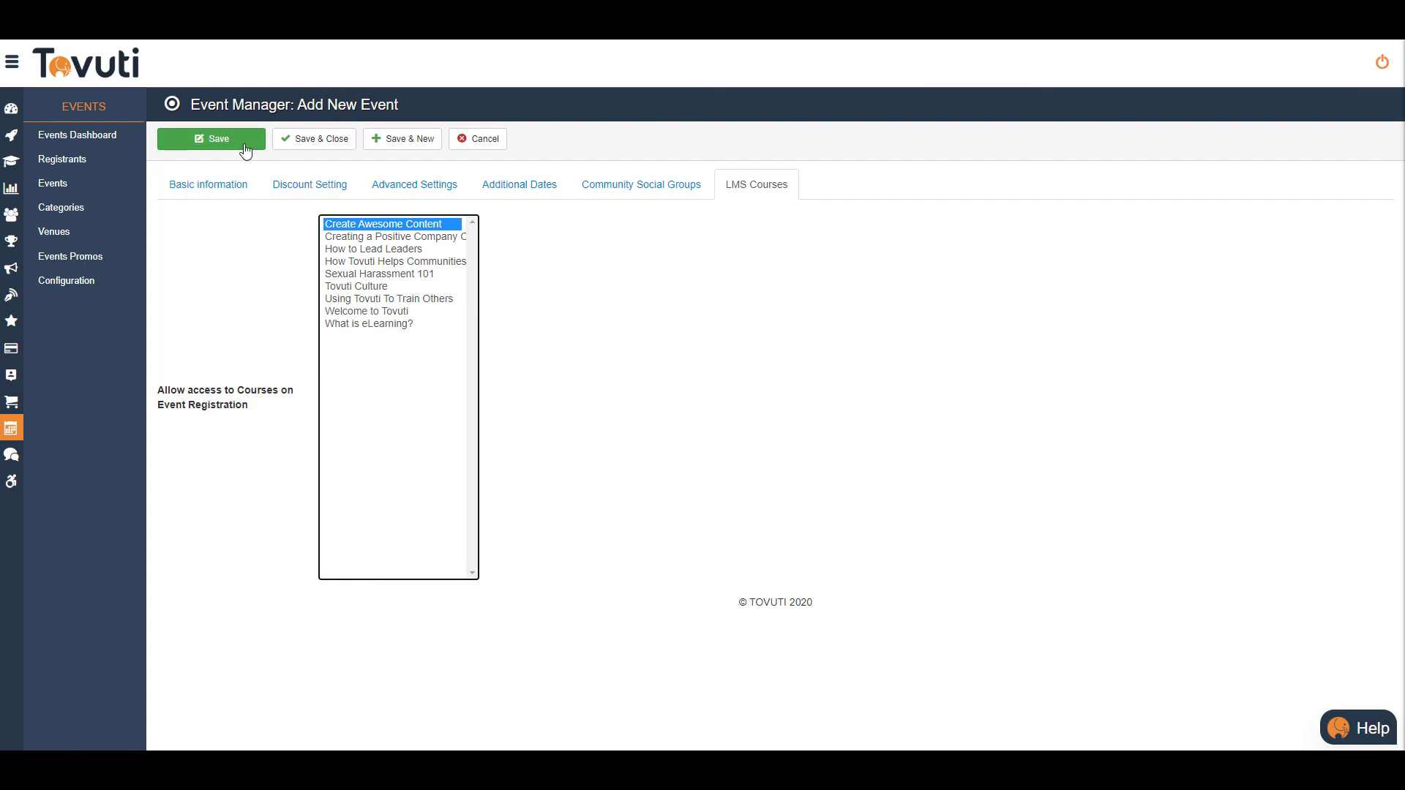